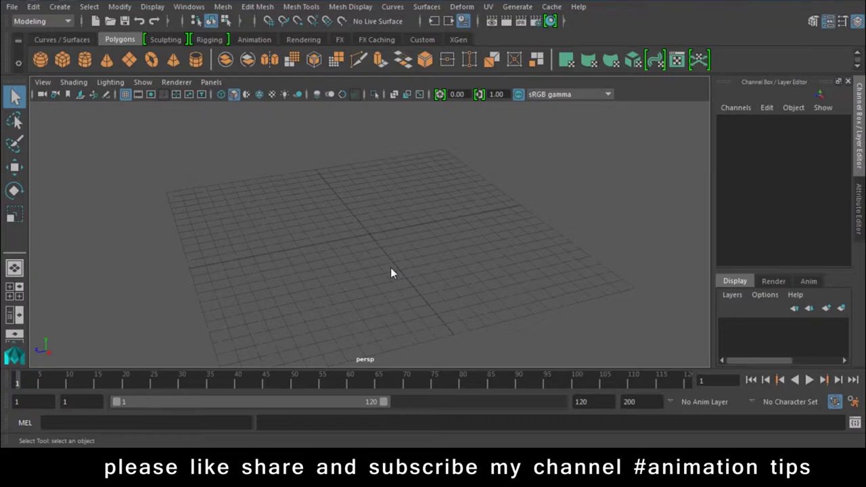
- Drag out polygon cube pCube1 near grid centre (-0.066, 1.225, -0.035), undoing a trial Z move
{"action": "mouse_move", "coordinate": [330, 278]}
{"action": "left_mouse_down", "text": "alt"}
{"action": "mouse_move", "coordinate": [348, 245]}
{"action": "mouse_move", "coordinate": [361, 253]}
{"action": "left_mouse_up", "text": "alt"}
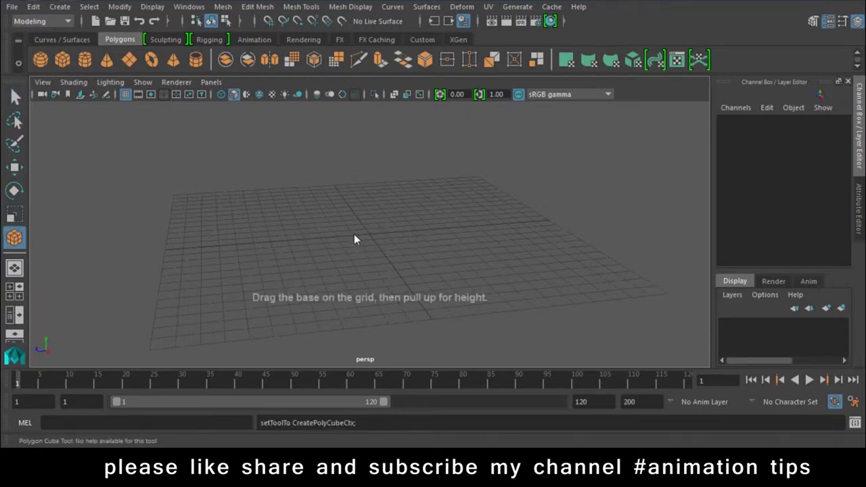
{"action": "mouse_move", "coordinate": [353, 232]}
{"action": "left_mouse_down"}
{"action": "mouse_move", "coordinate": [390, 237]}
{"action": "mouse_move", "coordinate": [377, 199]}
{"action": "left_mouse_up"}
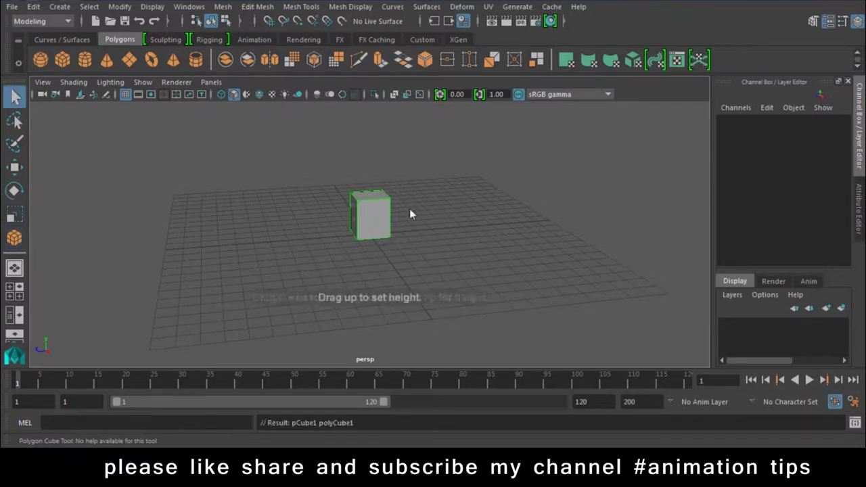
{"action": "key", "text": "w"}
{"action": "key", "text": "q"}
{"action": "key", "text": "w"}
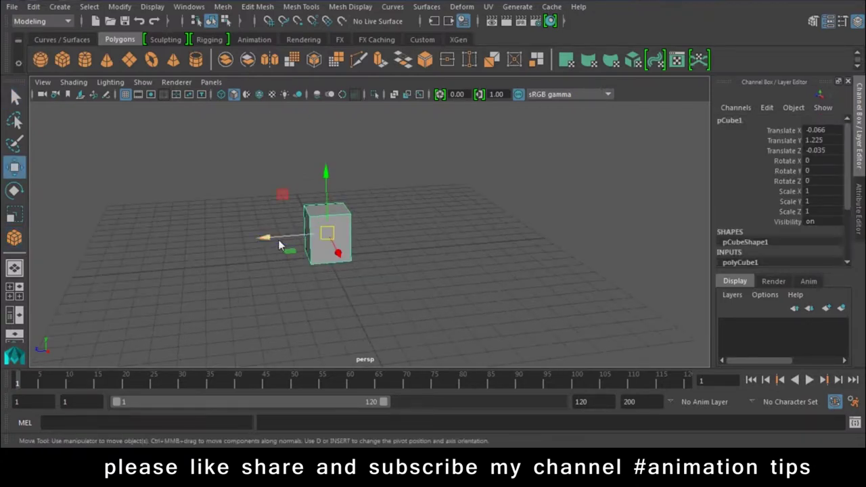
{"action": "left_click_drag", "start_coordinate": [278, 245], "coordinate": [61, 261]}
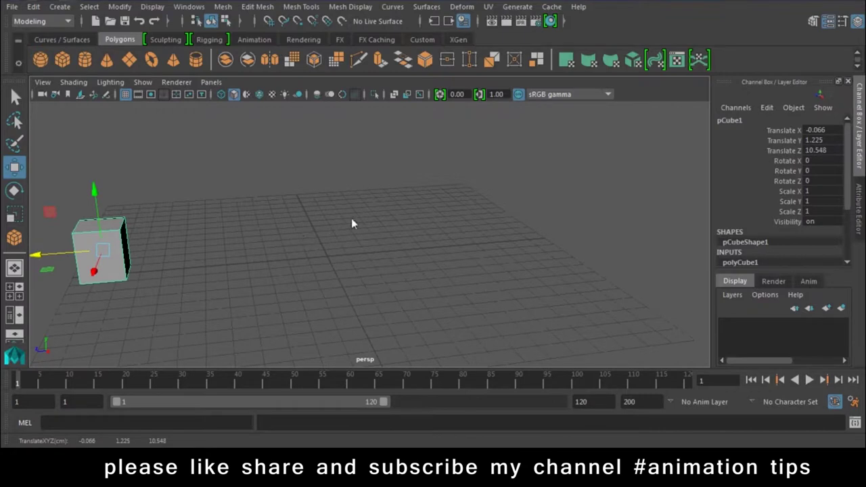
{"action": "key", "text": "ctrl+z"}
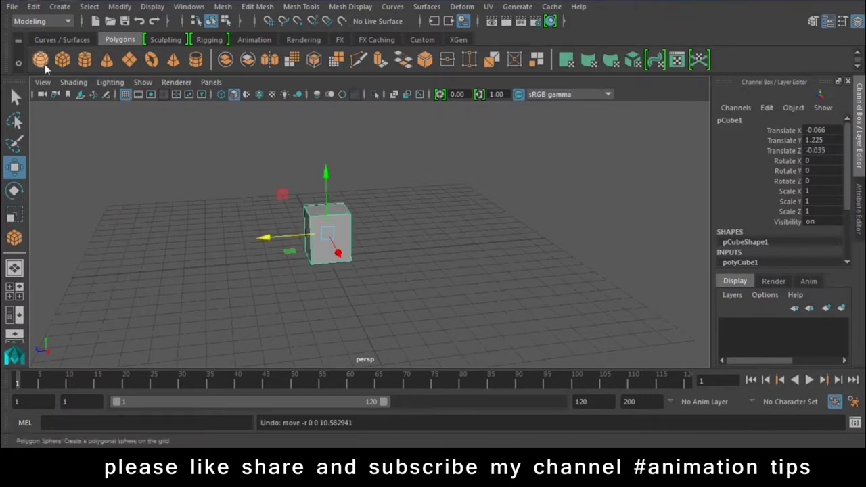
- Add a polygon sphere beside the cube and raise it along Y
{"action": "left_click", "coordinate": [39, 63]}
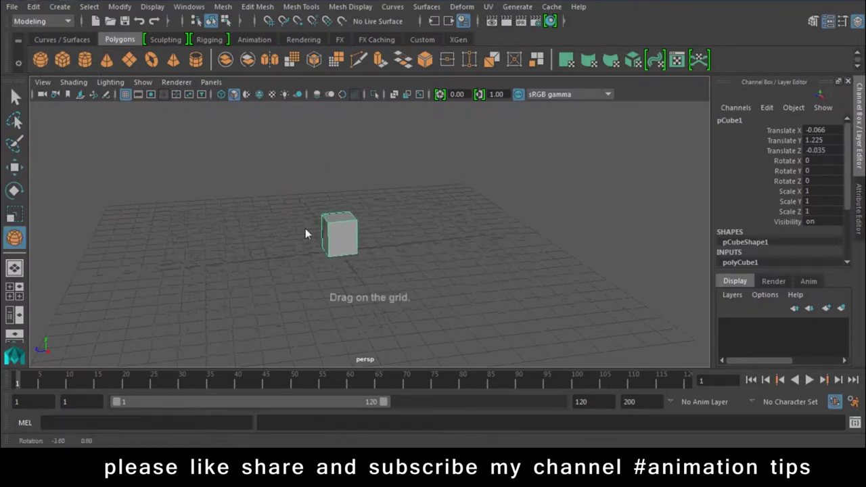
{"action": "left_click_drag", "start_coordinate": [490, 235], "coordinate": [519, 247]}
{"action": "key", "text": "w"}
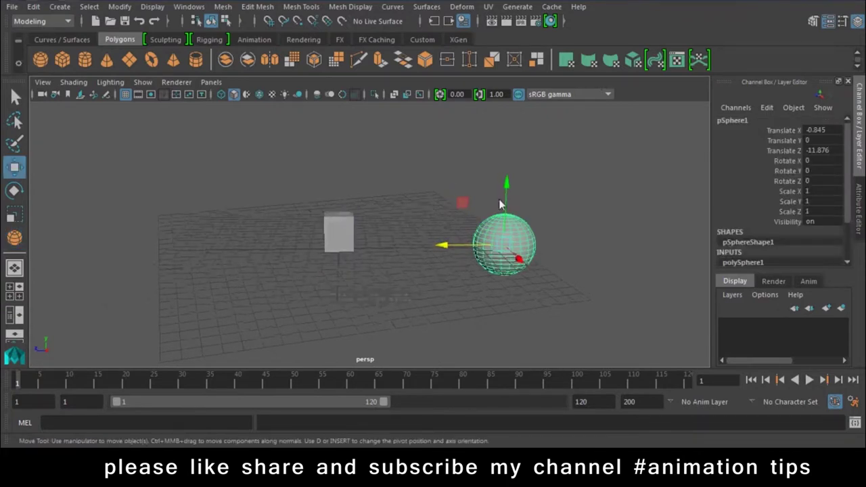
{"action": "left_click_drag", "start_coordinate": [511, 203], "coordinate": [510, 174]}
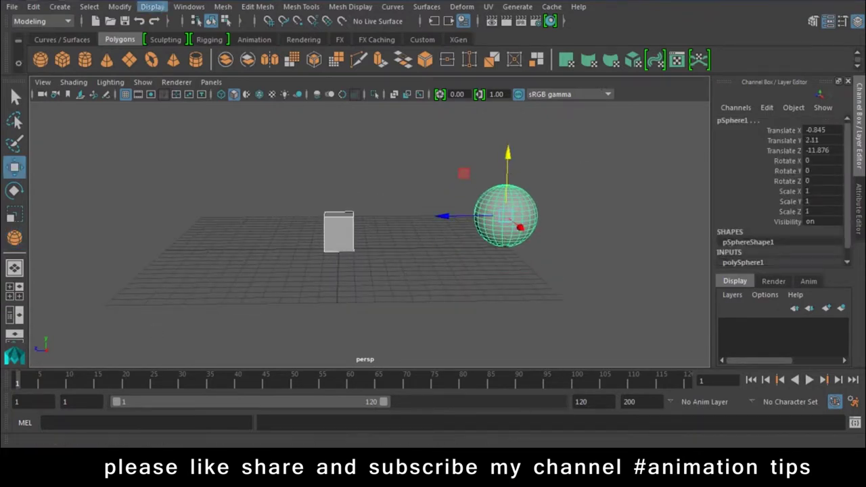
- Freeze the sphere's transforms with Modify > Freeze Transformations so translate reads 0, 0, 0
{"action": "left_click", "coordinate": [120, 6]}
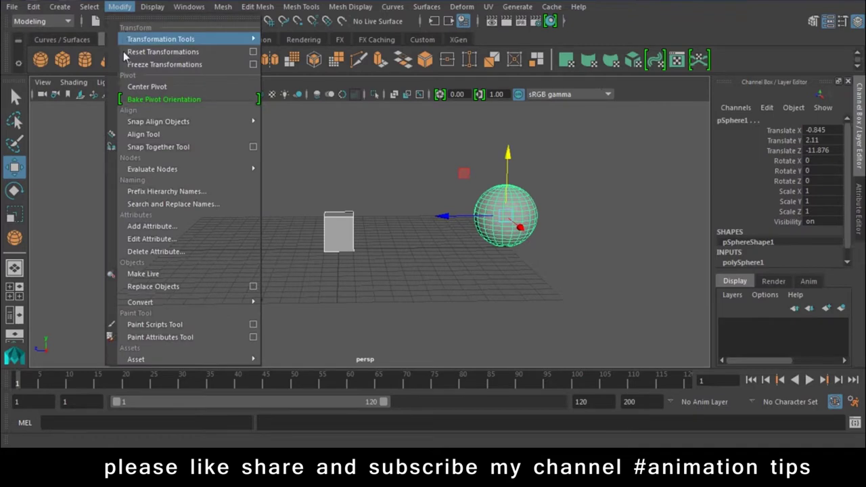
{"action": "left_click", "coordinate": [125, 62]}
{"action": "mouse_move", "coordinate": [419, 221]}
{"action": "left_mouse_down", "text": "alt"}
{"action": "mouse_move", "coordinate": [350, 244]}
{"action": "mouse_move", "coordinate": [290, 201]}
{"action": "mouse_move", "coordinate": [418, 284]}
{"action": "mouse_move", "coordinate": [350, 247]}
{"action": "mouse_move", "coordinate": [421, 194]}
{"action": "left_mouse_up", "text": "alt"}
{"action": "left_click_drag", "start_coordinate": [413, 145], "coordinate": [431, 151]}
{"action": "key", "text": "ctrl+z"}
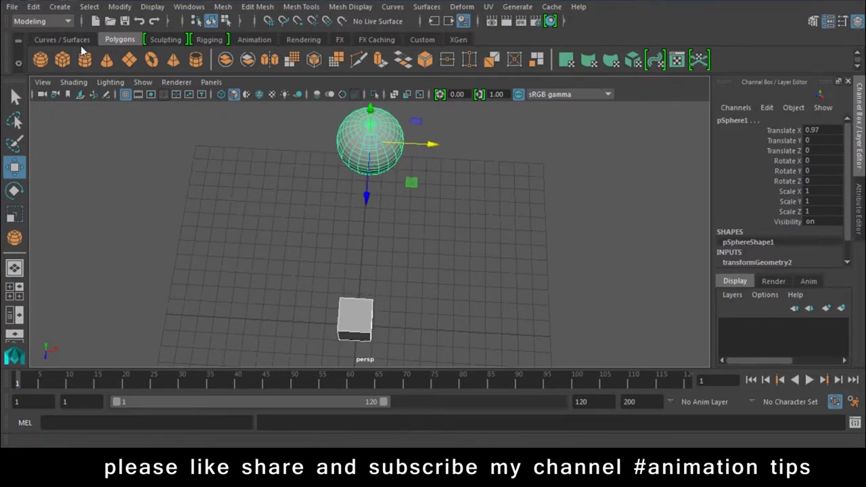
{"action": "left_click", "coordinate": [119, 7]}
{"action": "left_click", "coordinate": [162, 65]}
{"action": "left_click_drag", "start_coordinate": [406, 216], "coordinate": [354, 233], "text": "alt"}
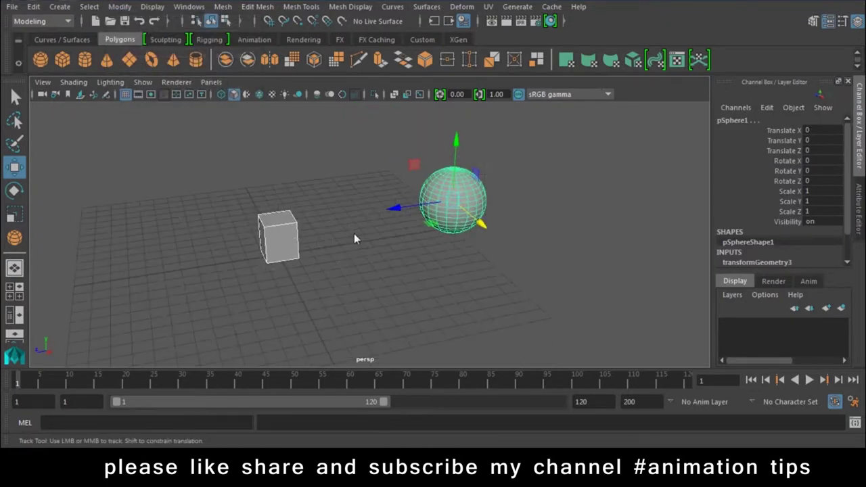
- Rename the cube to box in the Channel Box
{"action": "left_click", "coordinate": [278, 237]}
{"action": "left_click", "coordinate": [758, 120]}
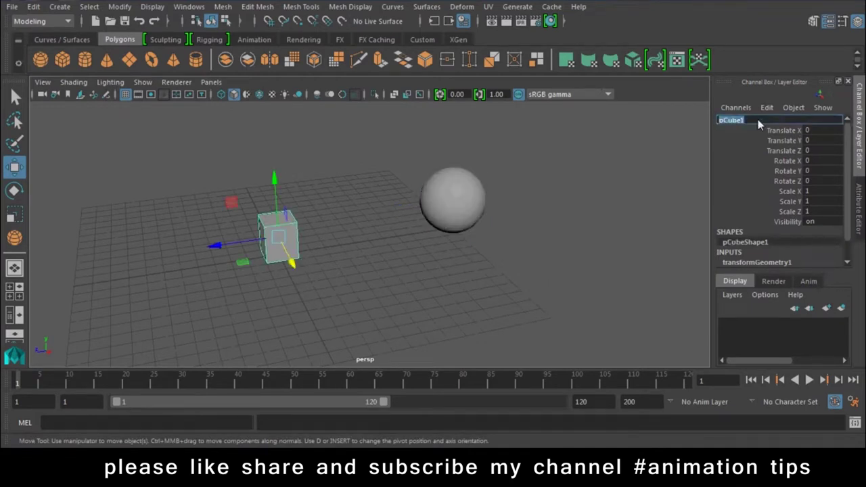
{"action": "type", "text": "box"}
{"action": "key", "text": "Return"}
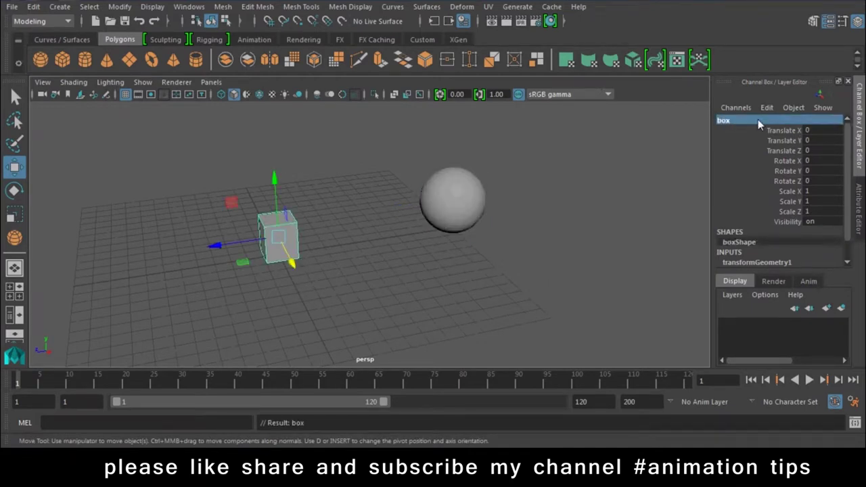
- Rename the sphere to cir, then reselect box and drag it along Z
{"action": "left_click_drag", "start_coordinate": [534, 154], "coordinate": [421, 275]}
{"action": "left_click", "coordinate": [746, 119]}
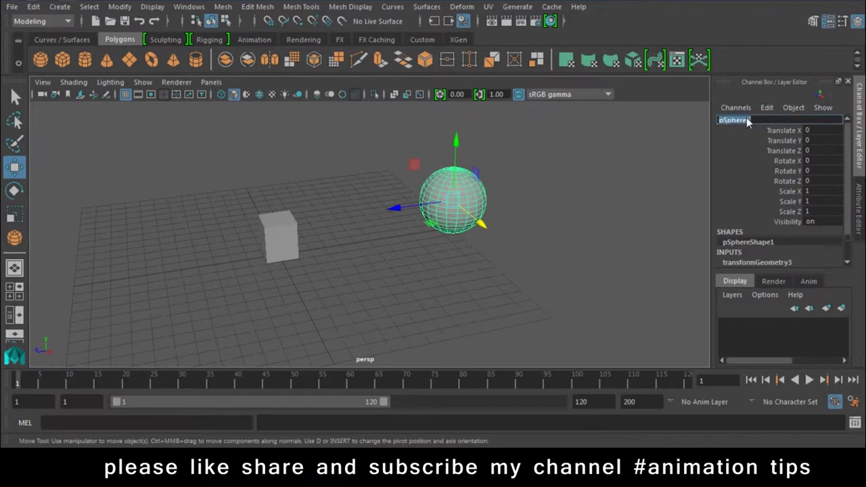
{"action": "type", "text": "cir"}
{"action": "key", "text": "Return"}
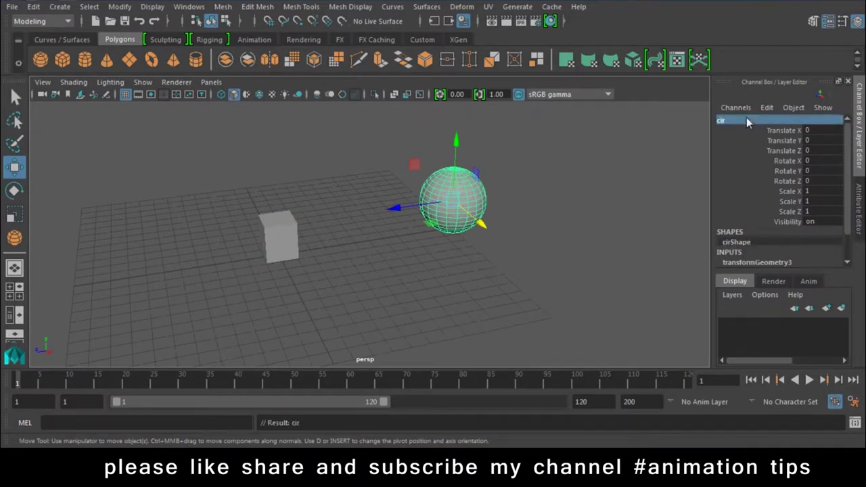
{"action": "left_click", "coordinate": [307, 277]}
{"action": "left_click", "coordinate": [279, 234]}
{"action": "mouse_move", "coordinate": [213, 275]}
{"action": "left_mouse_down"}
{"action": "mouse_move", "coordinate": [153, 236]}
{"action": "mouse_move", "coordinate": [52, 253]}
{"action": "left_mouse_up"}
- Try raising cir and shifting box toward centre, undoing the sphere's trial moves
{"action": "scroll", "coordinate": [459, 241], "scroll_direction": "down", "scroll_amount": 2}
{"action": "mouse_move", "coordinate": [458, 236]}
{"action": "left_mouse_down", "text": "alt"}
{"action": "mouse_move", "coordinate": [498, 232]}
{"action": "mouse_move", "coordinate": [507, 216]}
{"action": "mouse_move", "coordinate": [593, 210]}
{"action": "mouse_move", "coordinate": [392, 194]}
{"action": "mouse_move", "coordinate": [406, 317]}
{"action": "mouse_move", "coordinate": [522, 236]}
{"action": "mouse_move", "coordinate": [350, 178]}
{"action": "mouse_move", "coordinate": [520, 238]}
{"action": "left_mouse_up", "text": "alt"}
{"action": "left_click", "coordinate": [445, 247]}
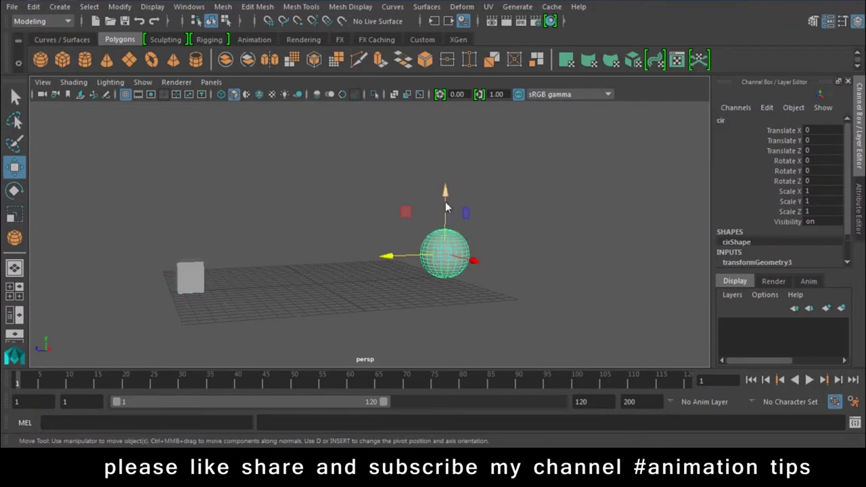
{"action": "left_click_drag", "start_coordinate": [445, 199], "coordinate": [452, 131]}
{"action": "key", "text": "ctrl+z"}
{"action": "left_click", "coordinate": [193, 274]}
{"action": "left_click_drag", "start_coordinate": [127, 280], "coordinate": [238, 274]}
{"action": "left_click", "coordinate": [442, 255]}
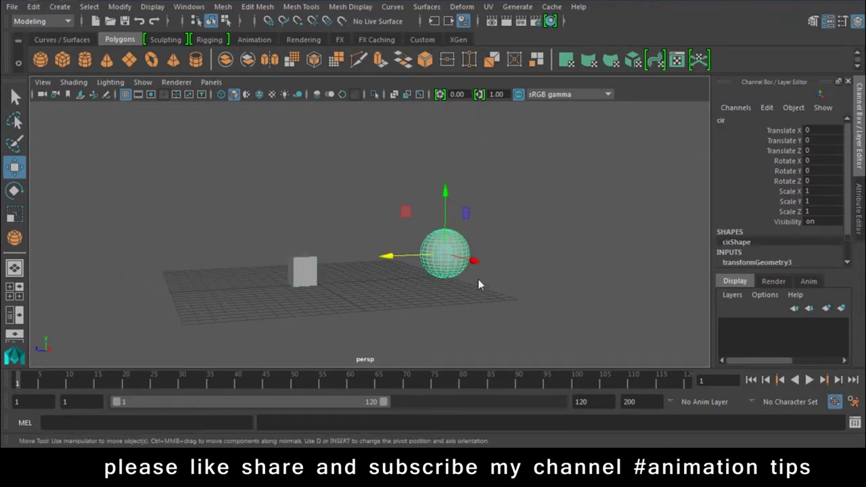
{"action": "left_click_drag", "start_coordinate": [471, 259], "coordinate": [389, 242]}
{"action": "key", "text": "ctrl+z"}
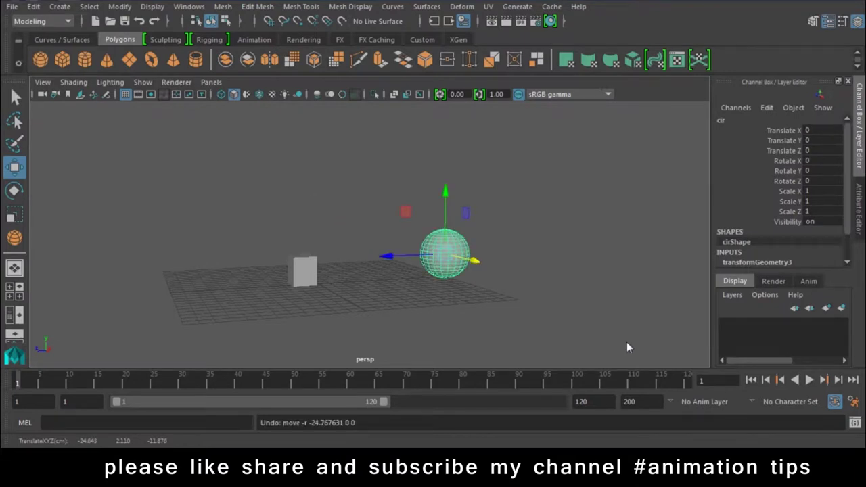
- Reselect box, zero its Translate Y and Z, and slide it along its axis
{"action": "left_click", "coordinate": [482, 287]}
{"action": "left_click_drag", "start_coordinate": [342, 226], "coordinate": [296, 316]}
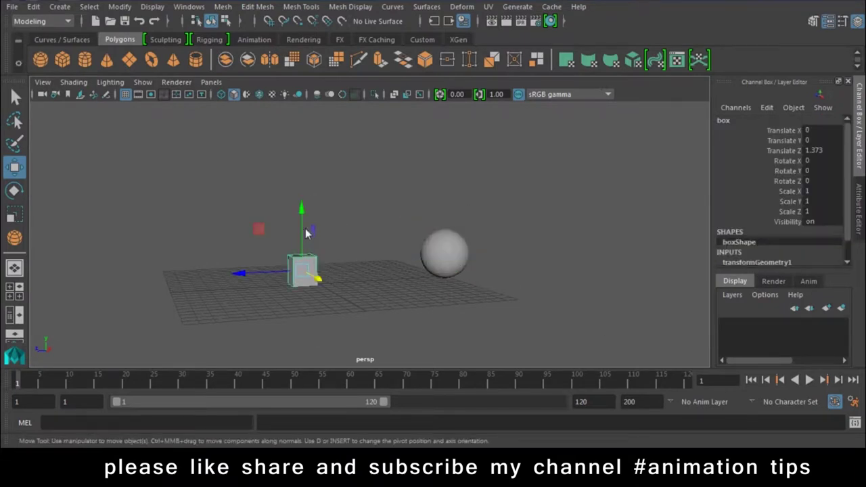
{"action": "left_click", "coordinate": [278, 284]}
{"action": "key", "text": "ctrl+z"}
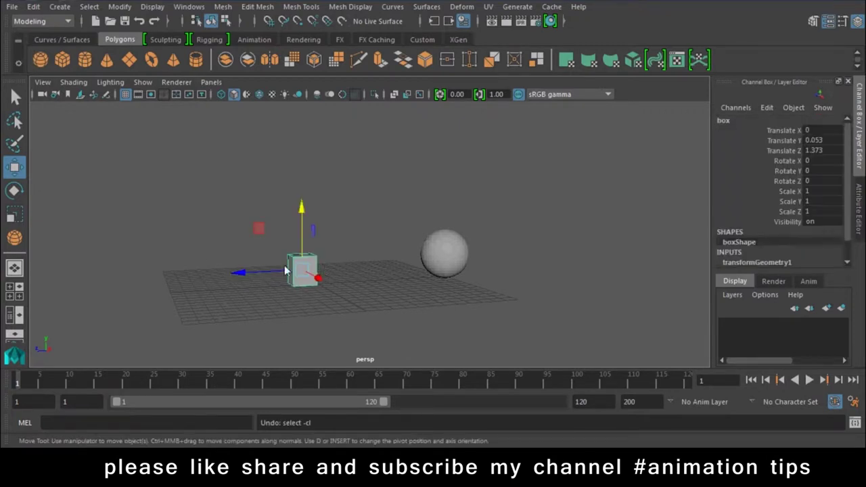
{"action": "left_click_drag", "start_coordinate": [819, 140], "coordinate": [818, 151]}
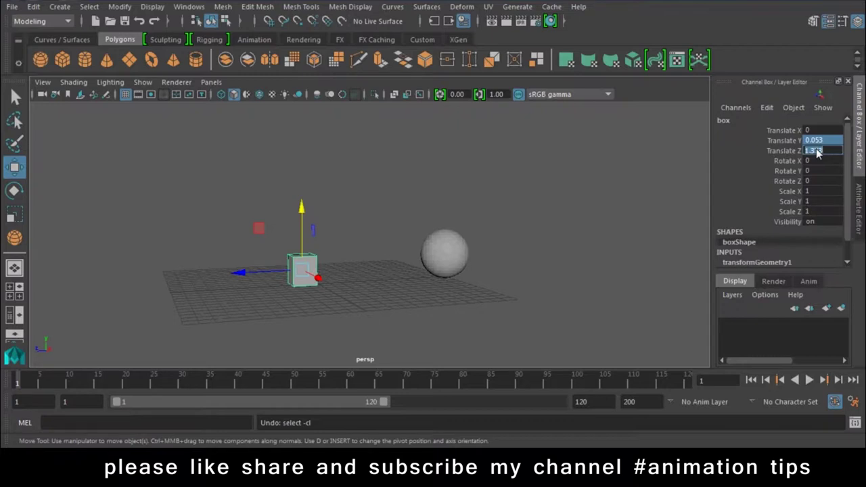
{"action": "type", "text": "0"}
{"action": "key", "text": "Return"}
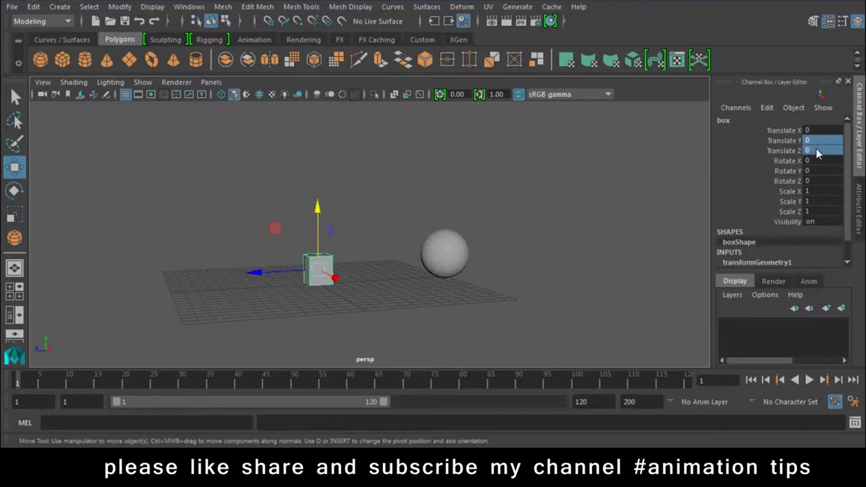
{"action": "left_click_drag", "start_coordinate": [395, 211], "coordinate": [219, 344]}
{"action": "left_click_drag", "start_coordinate": [261, 274], "coordinate": [112, 291]}
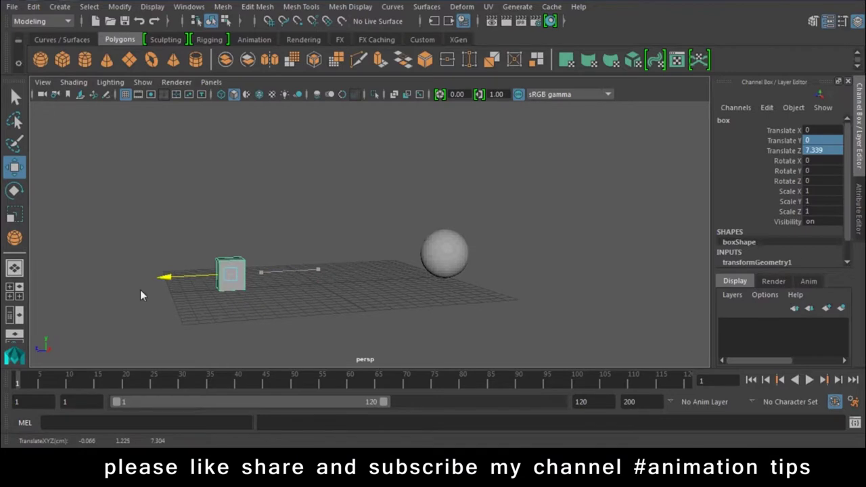
- Raise cir to about Y 10.194 and move box out to Translate Z 9.823
{"action": "left_click", "coordinate": [448, 256]}
{"action": "left_click_drag", "start_coordinate": [446, 225], "coordinate": [446, 114]}
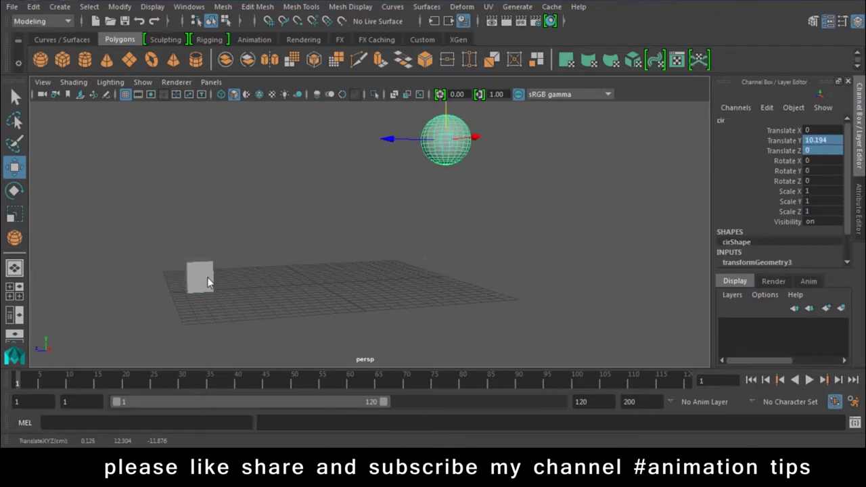
{"action": "left_click", "coordinate": [208, 278]}
{"action": "left_click_drag", "start_coordinate": [150, 288], "coordinate": [369, 281]}
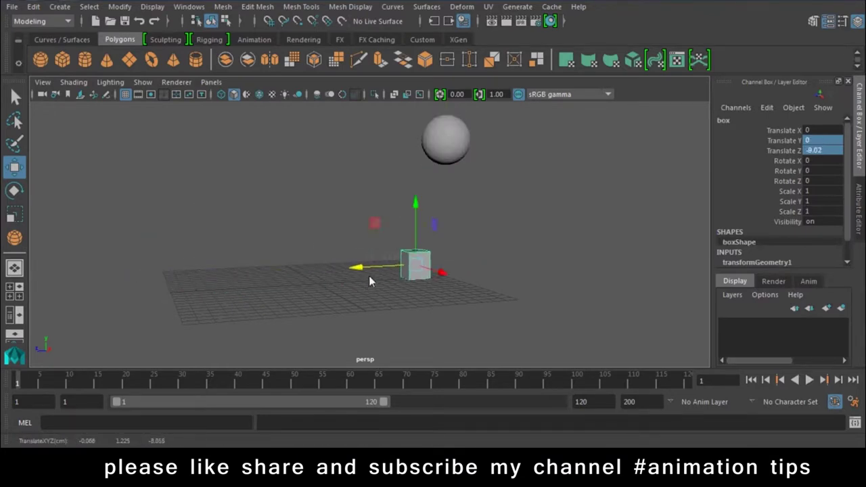
{"action": "left_click", "coordinate": [474, 172]}
{"action": "left_click", "coordinate": [459, 158]}
{"action": "left_click_drag", "start_coordinate": [459, 162], "coordinate": [426, 215]}
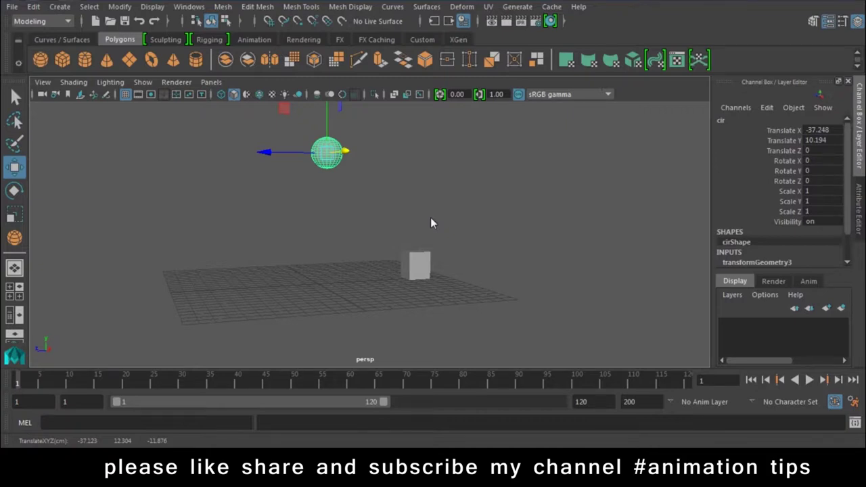
{"action": "key", "text": "ctrl+z"}
{"action": "key", "text": "ctrl+z"}
{"action": "key", "text": "ctrl+z"}
{"action": "key", "text": "ctrl+z"}
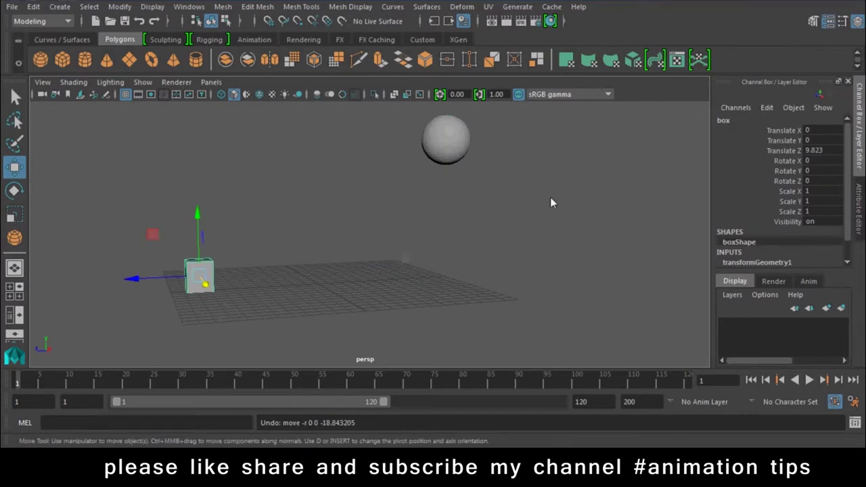
{"action": "left_click_drag", "start_coordinate": [464, 231], "coordinate": [463, 284], "text": "alt"}
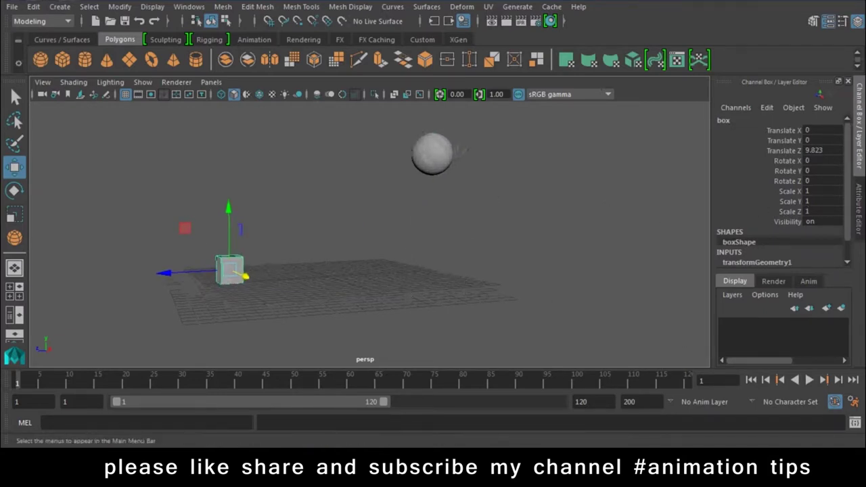
- Change the status-line menu set, via Rigging, to Animation
{"action": "left_click", "coordinate": [48, 22]}
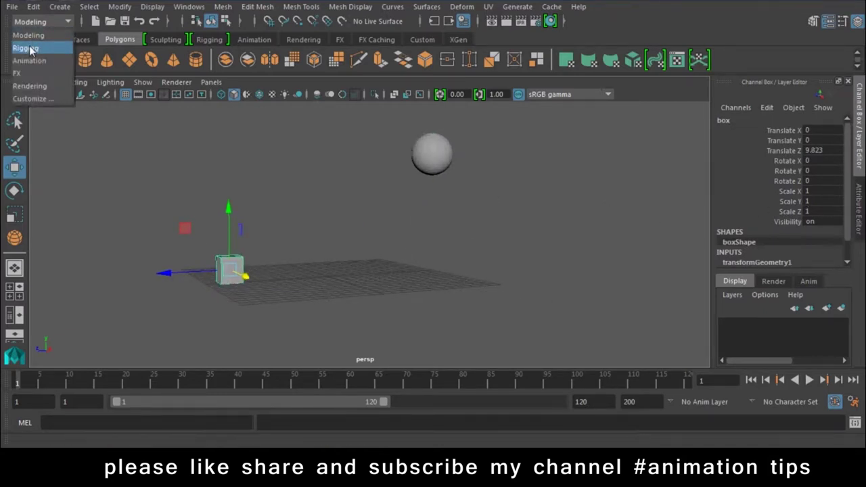
{"action": "left_click", "coordinate": [27, 48]}
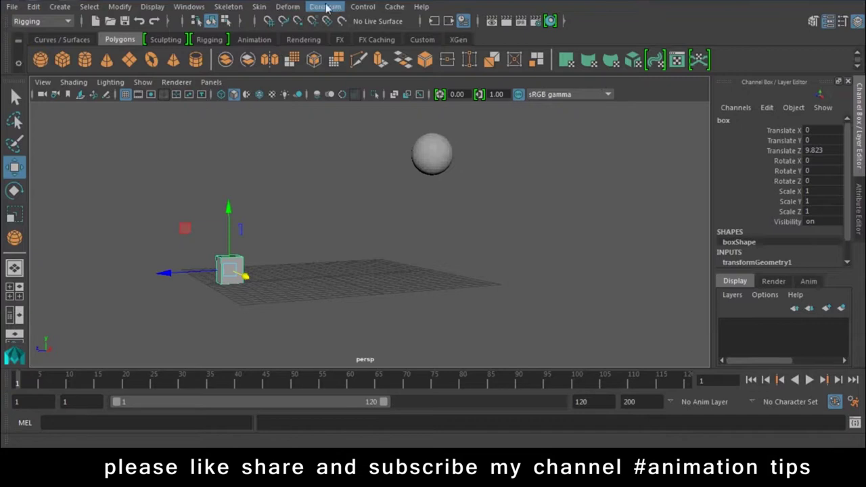
{"action": "left_click", "coordinate": [353, 6]}
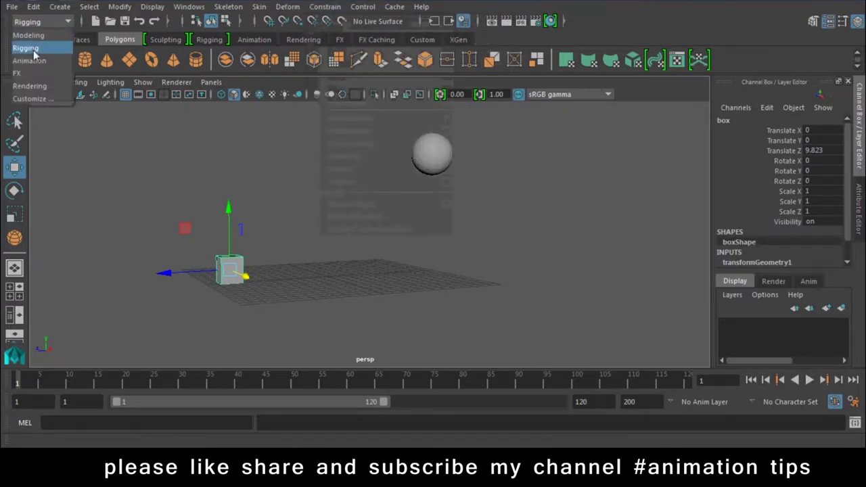
{"action": "left_click", "coordinate": [30, 60]}
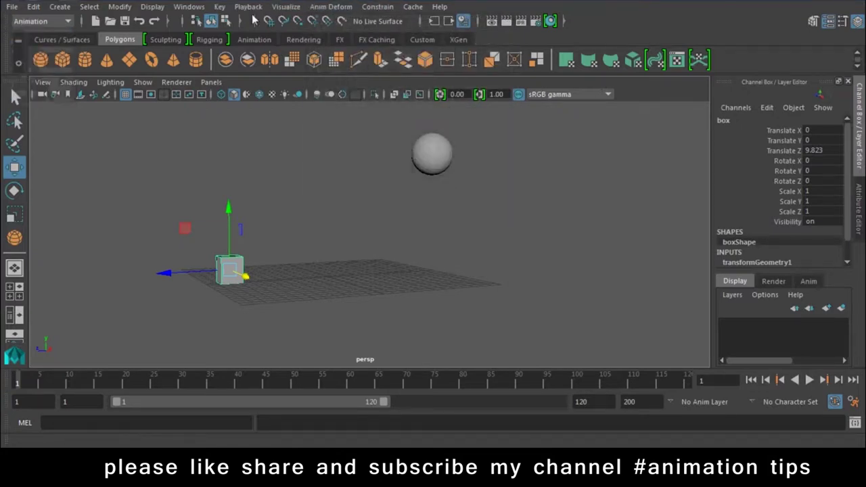
- Browse the Anim Deform menu while looking for the keying commands
{"action": "left_click", "coordinate": [322, 8]}
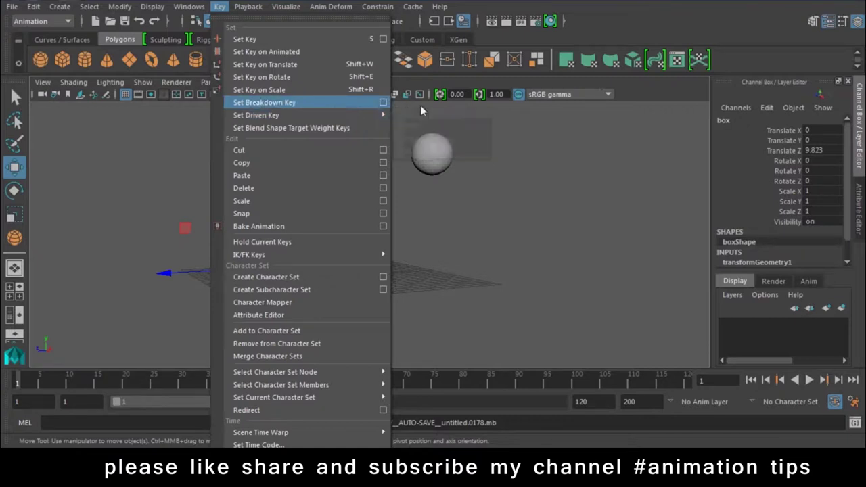
- Open the Set Driven Key window from Key > Set Driven Key > Set..
{"action": "left_click", "coordinate": [411, 126]}
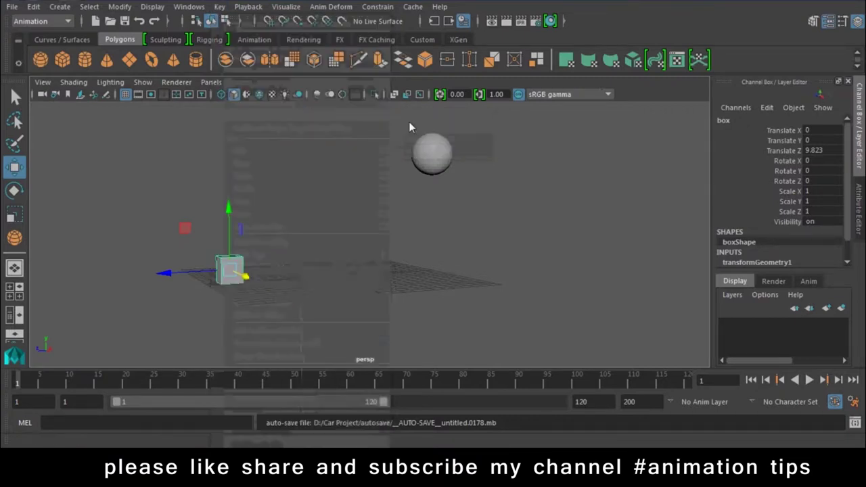
{"action": "left_click", "coordinate": [409, 238]}
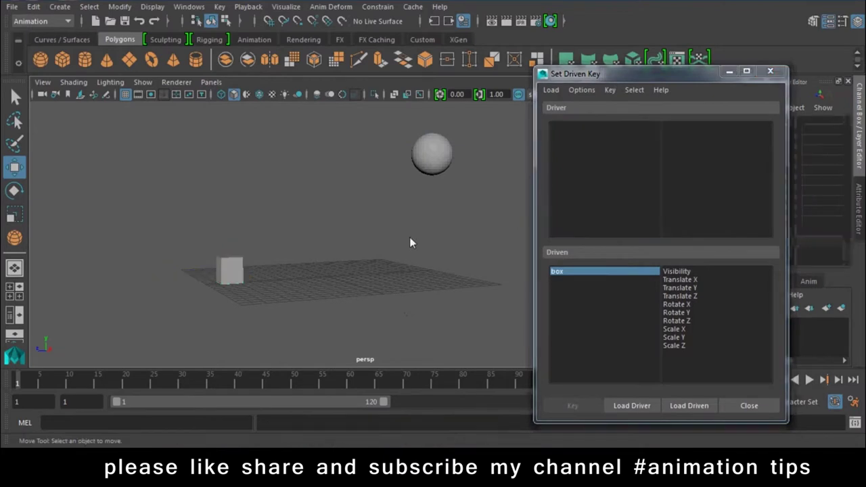
{"action": "left_click", "coordinate": [748, 405]}
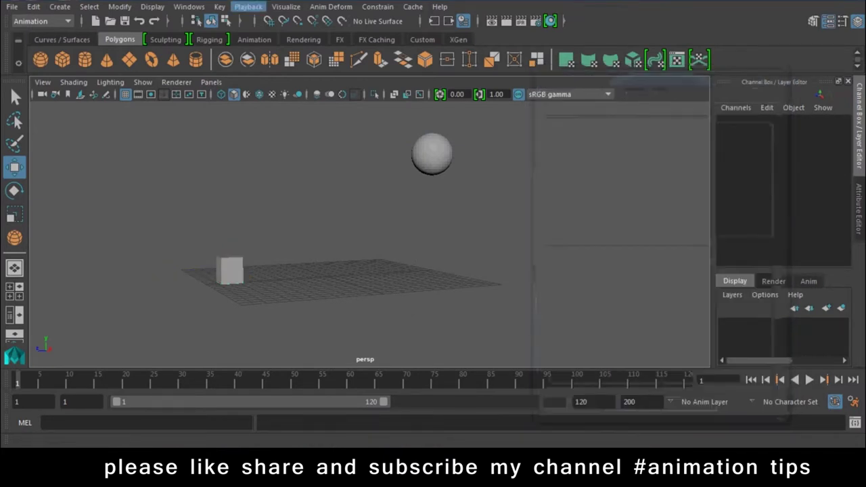
{"action": "left_click", "coordinate": [220, 7]}
{"action": "mouse_move", "coordinate": [256, 115]}
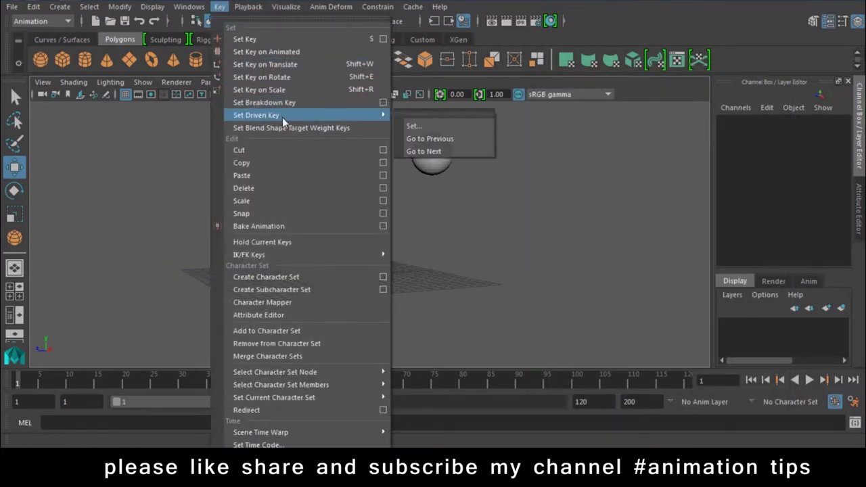
{"action": "left_click", "coordinate": [428, 135]}
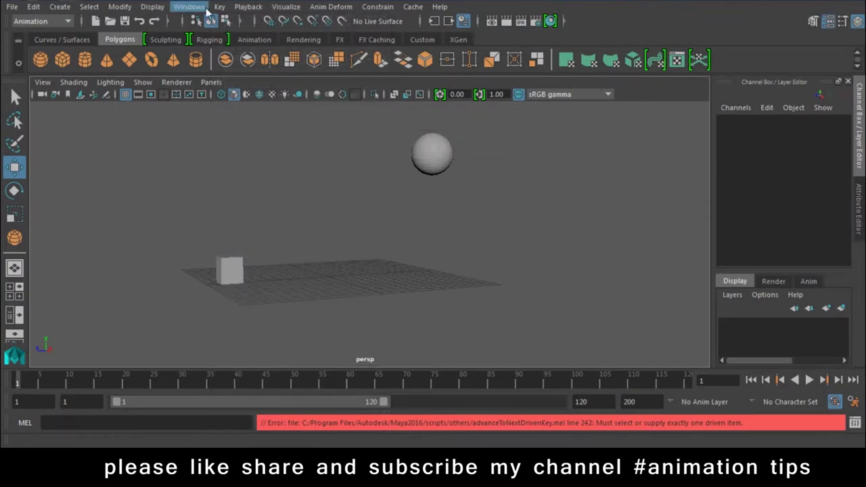
{"action": "left_click", "coordinate": [220, 7]}
{"action": "left_click", "coordinate": [415, 126]}
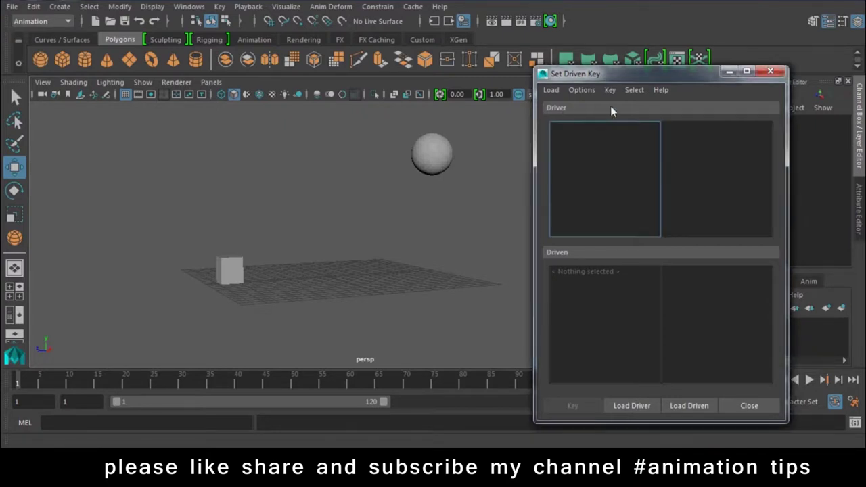
- Select box and load it as the driver in the Set Driven Key window
{"action": "left_click_drag", "start_coordinate": [608, 73], "coordinate": [449, 159]}
{"action": "left_click", "coordinate": [433, 157]}
{"action": "mouse_move", "coordinate": [778, 130]}
{"action": "left_mouse_down"}
{"action": "mouse_move", "coordinate": [793, 154]}
{"action": "mouse_move", "coordinate": [807, 150]}
{"action": "left_mouse_up"}
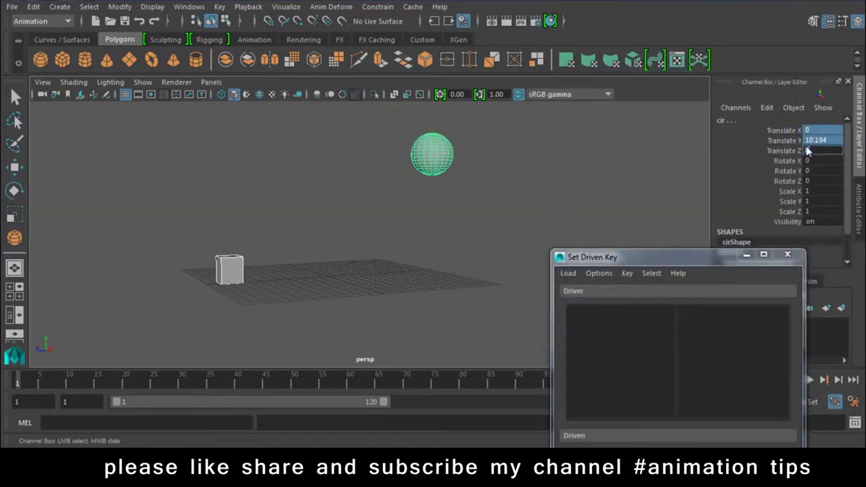
{"action": "left_click_drag", "start_coordinate": [613, 256], "coordinate": [615, 85]}
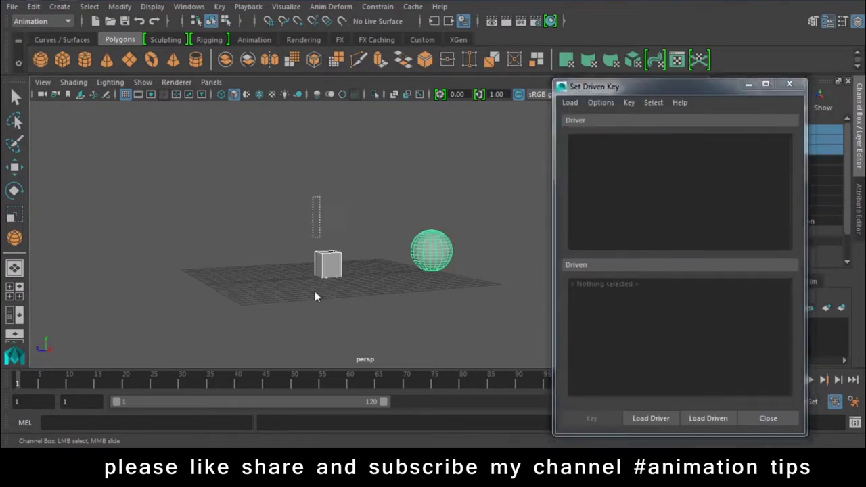
{"action": "left_click", "coordinate": [315, 296]}
{"action": "left_click_drag", "start_coordinate": [266, 235], "coordinate": [342, 304]}
{"action": "key", "text": "w"}
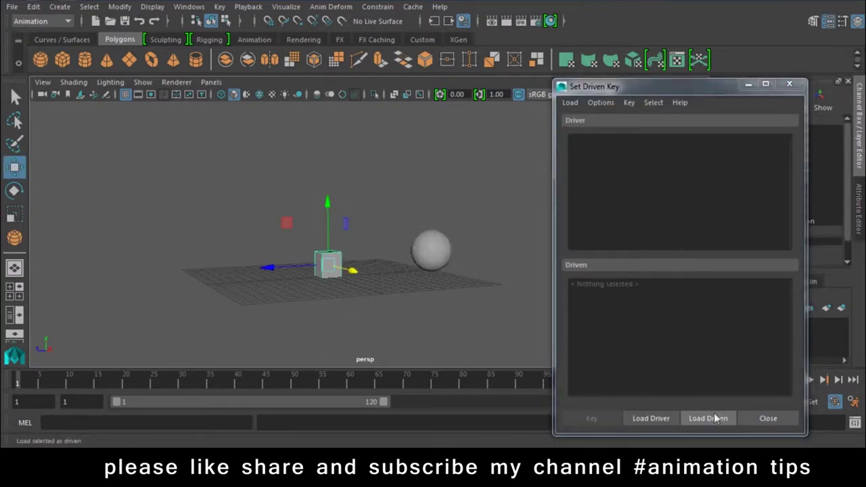
{"action": "left_click", "coordinate": [639, 419]}
{"action": "left_click", "coordinate": [640, 420]}
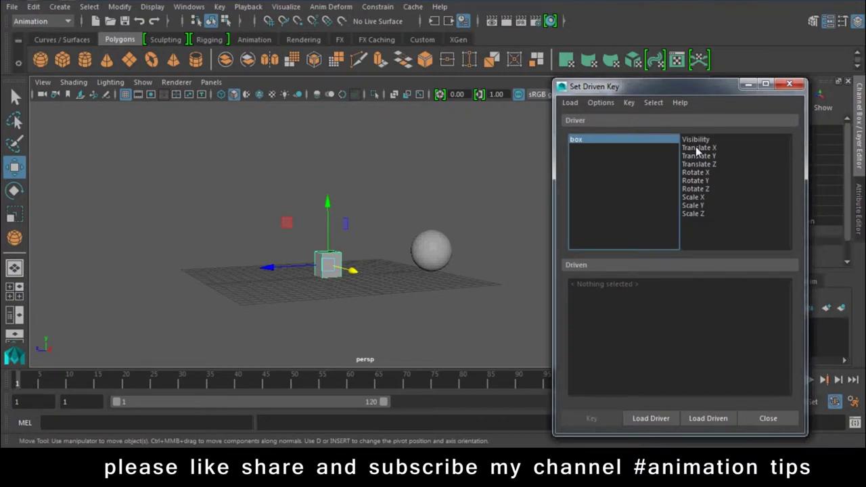
- Select sphere cir and load it as the driven object
{"action": "left_click_drag", "start_coordinate": [444, 199], "coordinate": [419, 292]}
{"action": "left_click", "coordinate": [325, 270]}
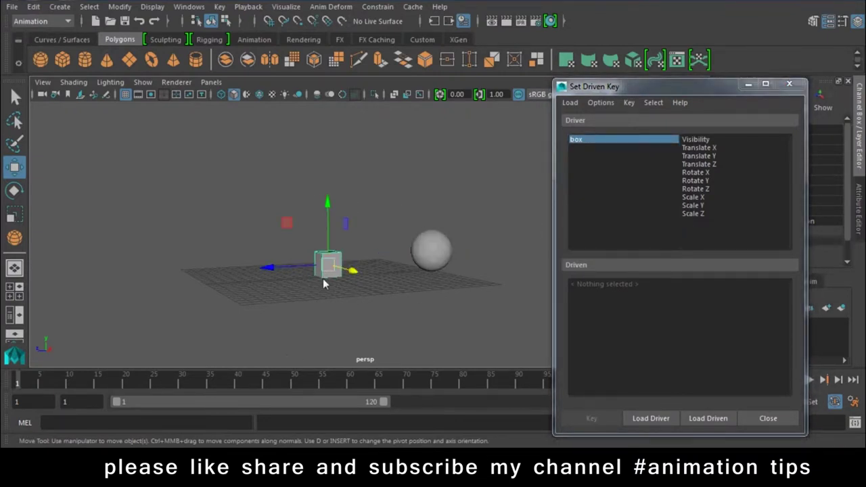
{"action": "left_click", "coordinate": [637, 421]}
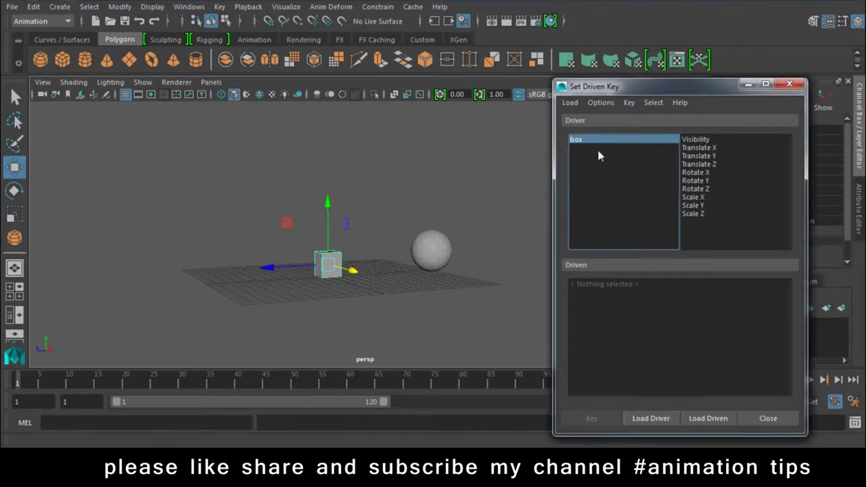
{"action": "left_click_drag", "start_coordinate": [450, 156], "coordinate": [419, 329]}
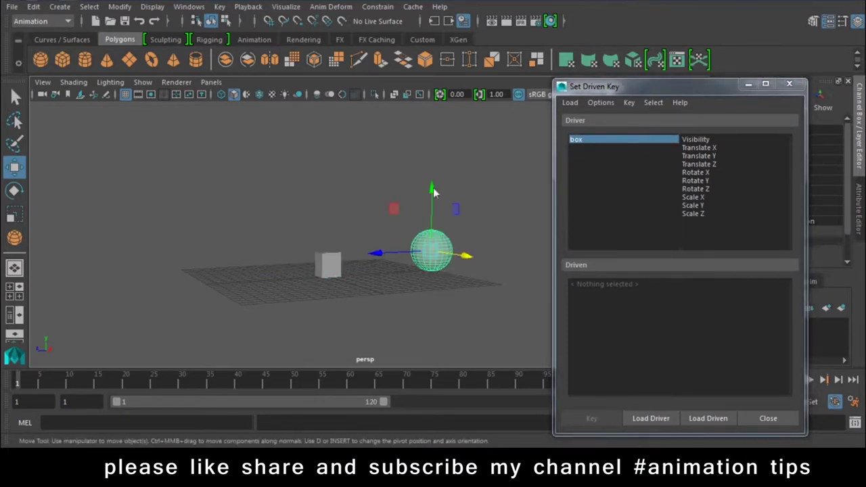
{"action": "left_click", "coordinate": [700, 419]}
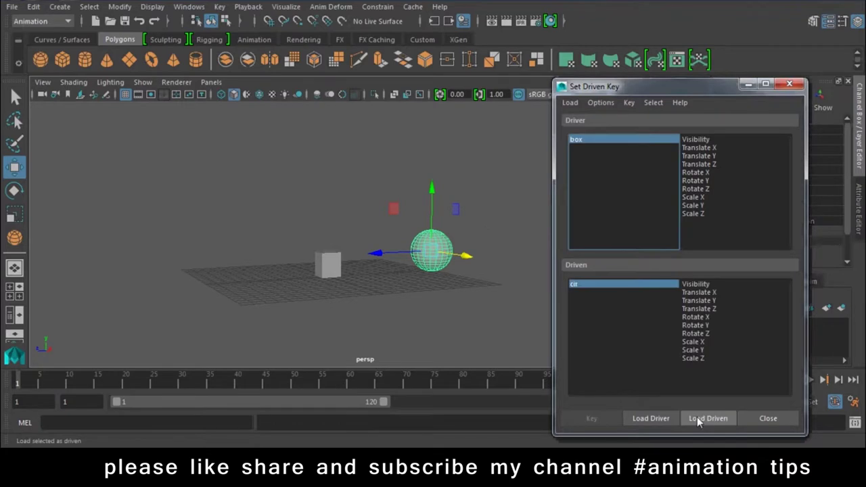
- Choose Translate Z as the driver attribute and Translate X as the driven attribute
{"action": "left_click", "coordinate": [328, 265]}
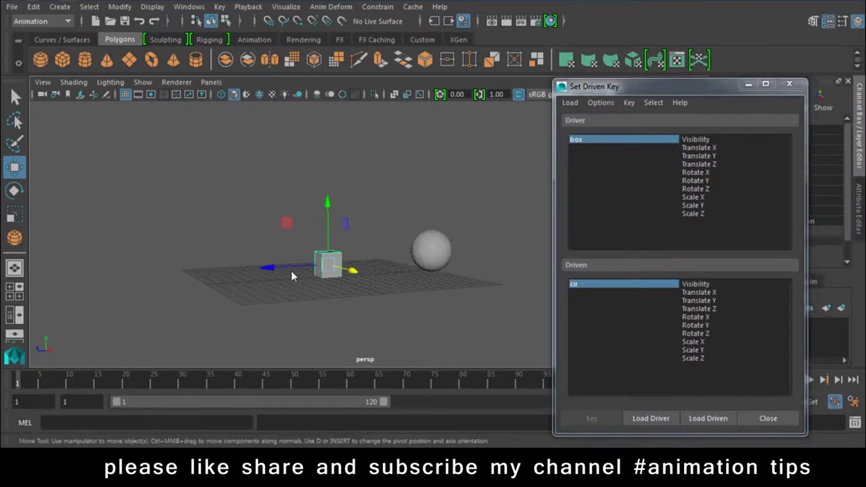
{"action": "left_click_drag", "start_coordinate": [291, 276], "coordinate": [127, 276]}
{"action": "key", "text": "ctrl+z"}
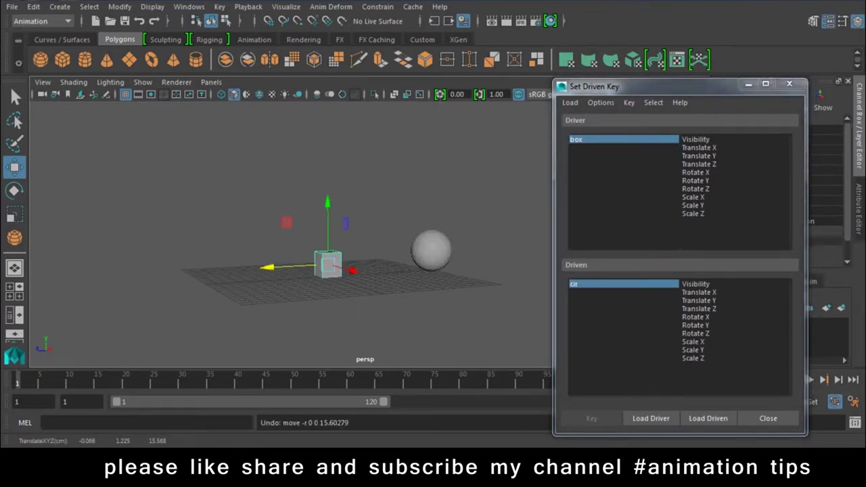
{"action": "left_click", "coordinate": [697, 165]}
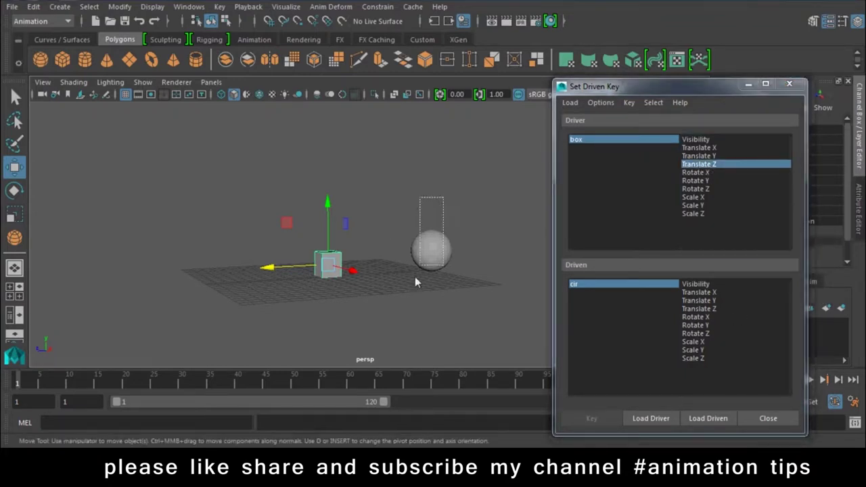
{"action": "left_click", "coordinate": [425, 254]}
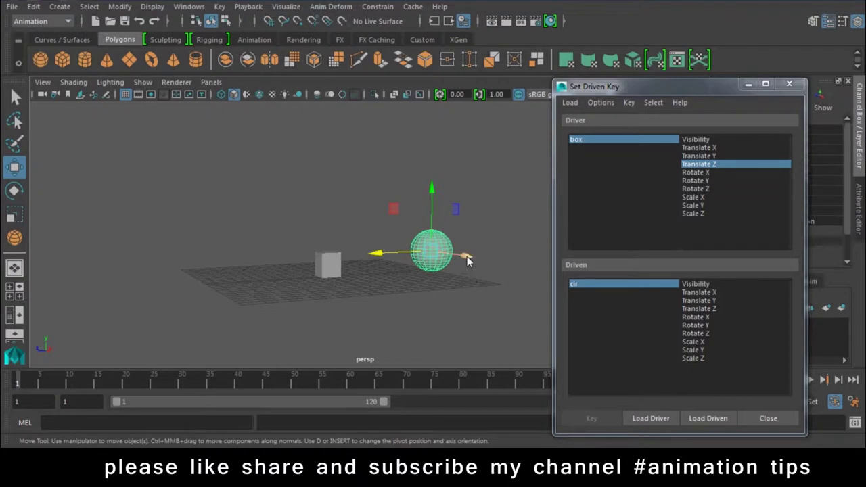
{"action": "left_click_drag", "start_coordinate": [467, 261], "coordinate": [226, 155]}
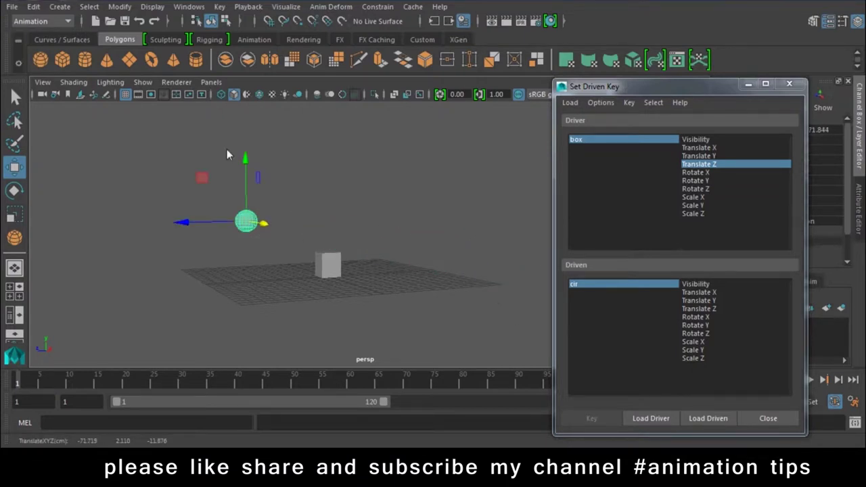
{"action": "key", "text": "ctrl+z"}
{"action": "left_click", "coordinate": [693, 300]}
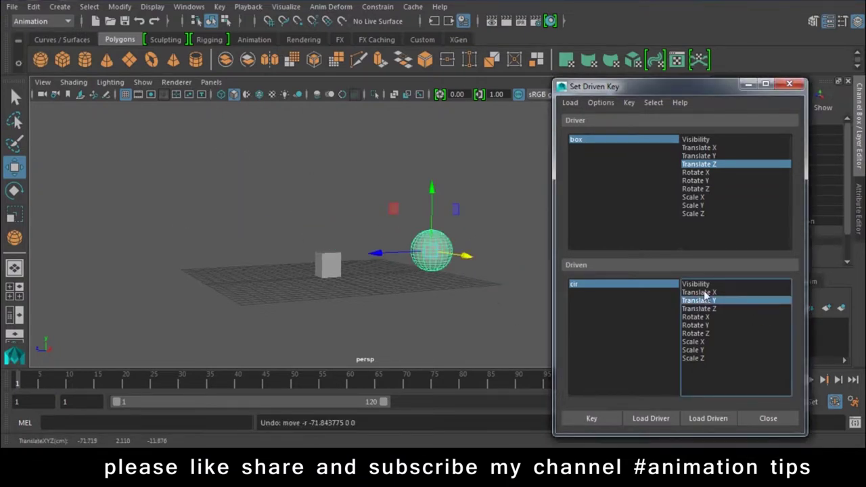
- Key box's Translate Z to cir's Translate X as the first driven key
{"action": "left_click", "coordinate": [708, 292]}
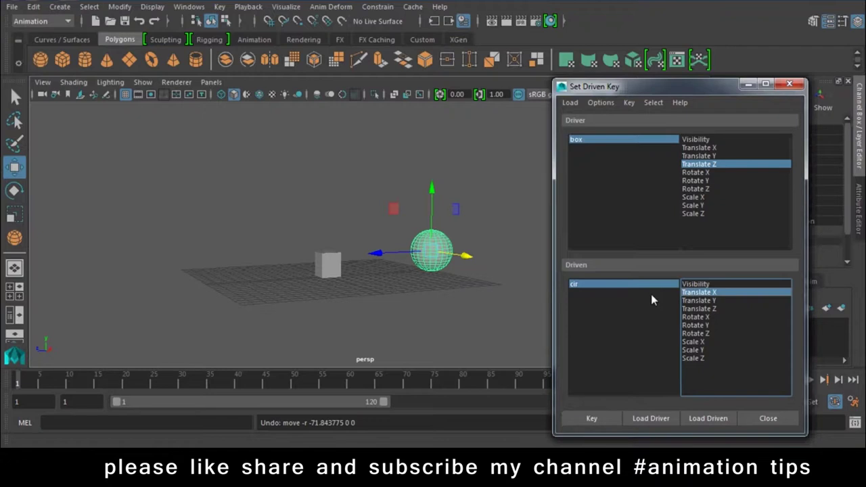
{"action": "left_click_drag", "start_coordinate": [672, 90], "coordinate": [791, 275]}
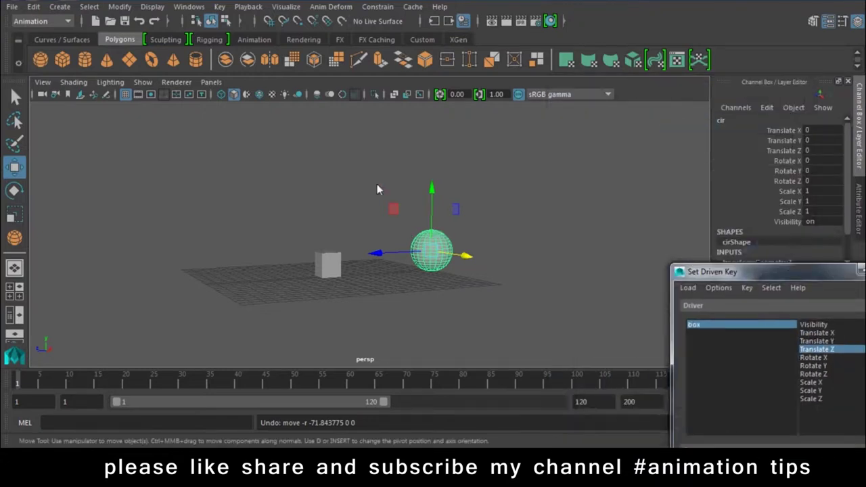
{"action": "left_click", "coordinate": [329, 264]}
{"action": "left_click_drag", "start_coordinate": [537, 183], "coordinate": [429, 326]}
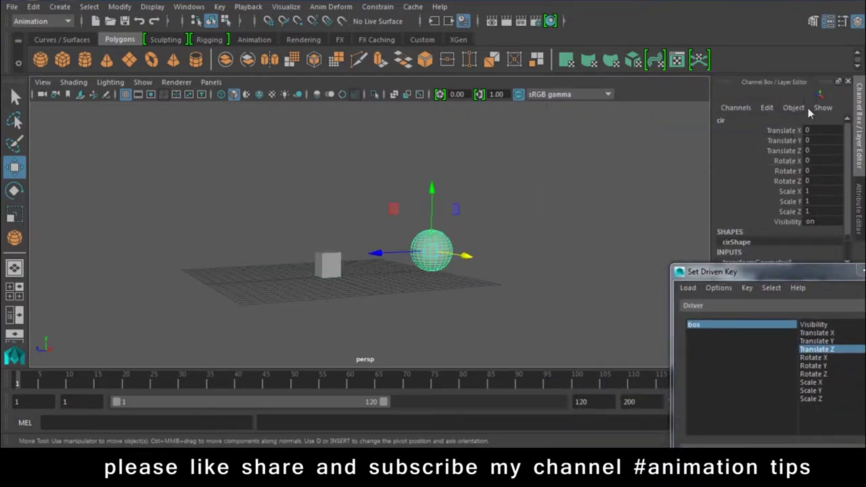
{"action": "mouse_move", "coordinate": [802, 271]}
{"action": "left_mouse_down"}
{"action": "mouse_move", "coordinate": [777, 30]}
{"action": "mouse_move", "coordinate": [717, 29]}
{"action": "left_mouse_up"}
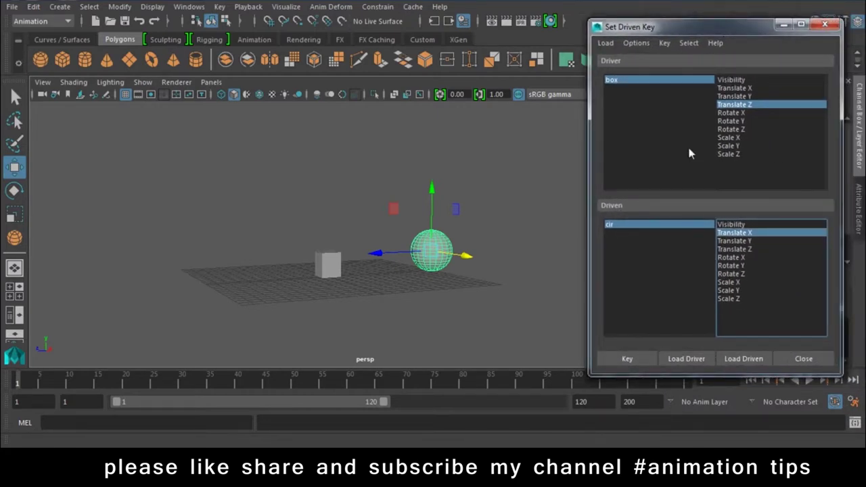
{"action": "left_click", "coordinate": [627, 361]}
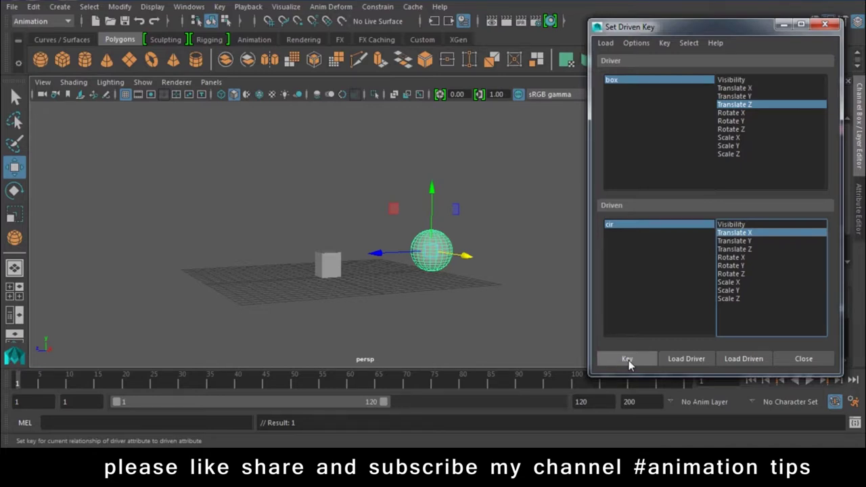
{"action": "mouse_move", "coordinate": [689, 29]}
{"action": "left_mouse_down"}
{"action": "mouse_move", "coordinate": [718, 149]}
{"action": "mouse_move", "coordinate": [754, 213]}
{"action": "left_mouse_up"}
- Key box at Translate Z 10.42 with cir at X -26.609, then test by sliding box
{"action": "left_click", "coordinate": [326, 266]}
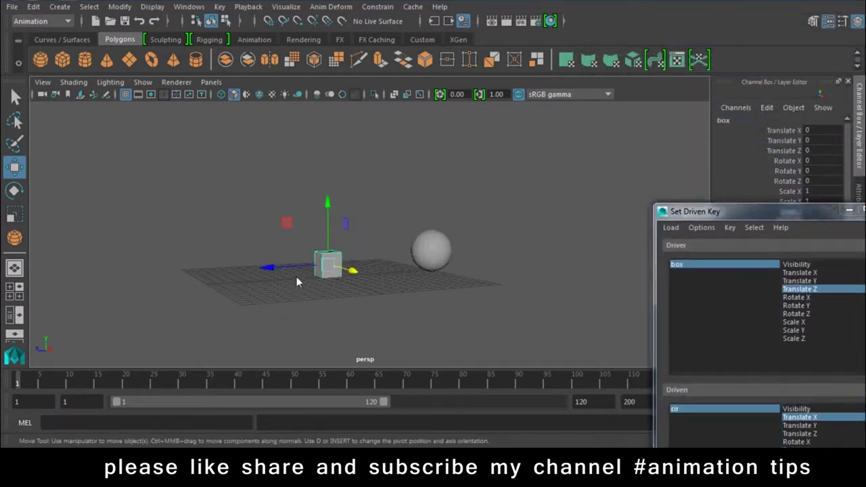
{"action": "left_click_drag", "start_coordinate": [292, 267], "coordinate": [182, 292]}
{"action": "left_click", "coordinate": [458, 255]}
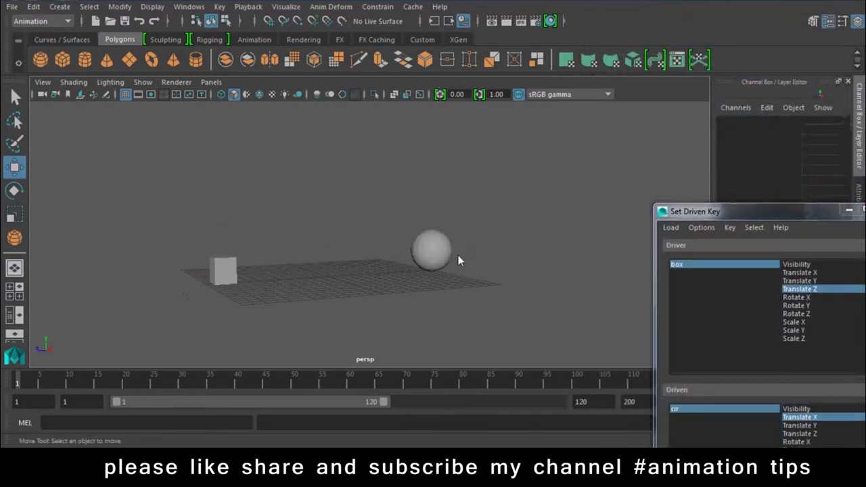
{"action": "left_click", "coordinate": [458, 258]}
{"action": "left_click_drag", "start_coordinate": [464, 261], "coordinate": [359, 238]}
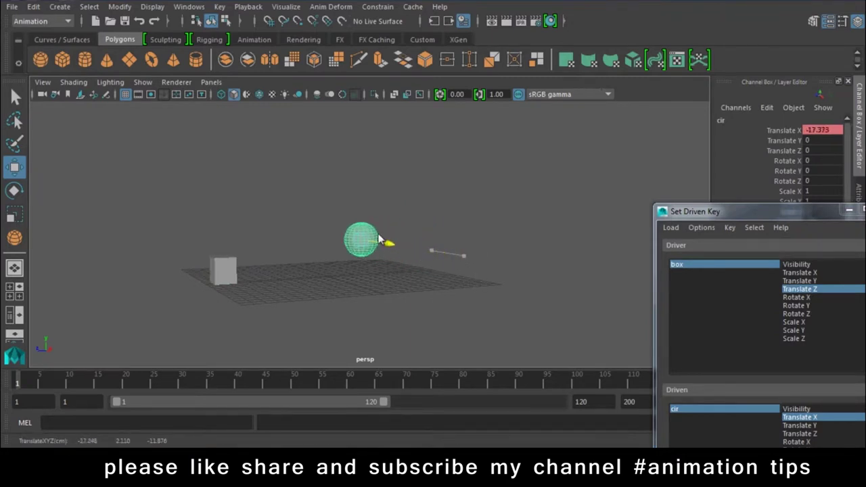
{"action": "mouse_move", "coordinate": [733, 212]}
{"action": "left_mouse_down"}
{"action": "mouse_move", "coordinate": [692, 48]}
{"action": "mouse_move", "coordinate": [689, 337]}
{"action": "left_mouse_up"}
{"action": "left_click", "coordinate": [652, 380]}
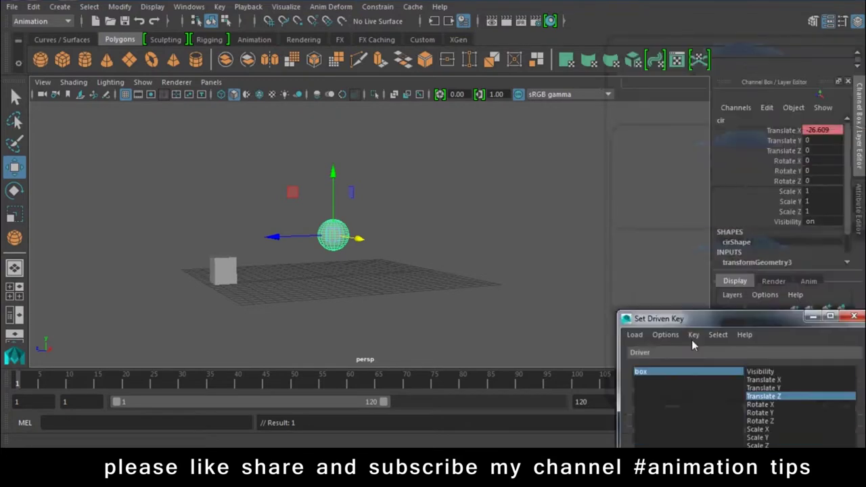
{"action": "left_click", "coordinate": [228, 270]}
{"action": "mouse_move", "coordinate": [173, 284]}
{"action": "left_mouse_down"}
{"action": "mouse_move", "coordinate": [281, 301]}
{"action": "mouse_move", "coordinate": [224, 336]}
{"action": "mouse_move", "coordinate": [325, 348]}
{"action": "mouse_move", "coordinate": [85, 347]}
{"action": "left_mouse_up"}
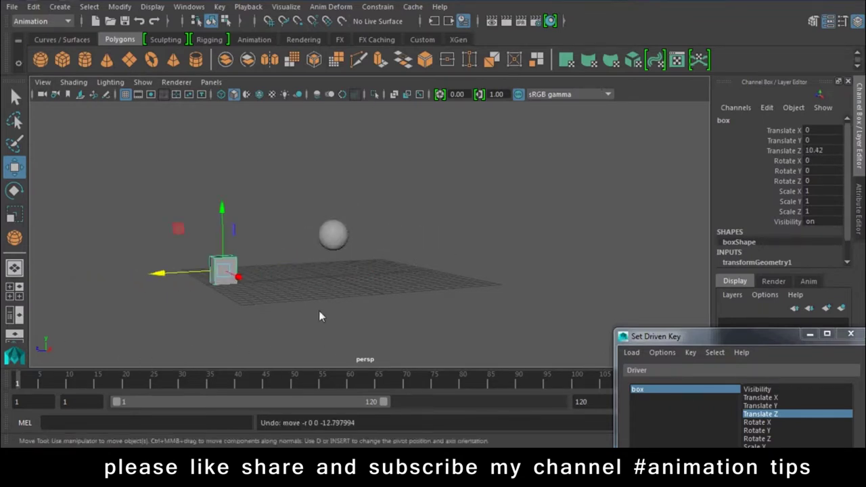
- Reset the sphere cir's Translate X to 0
{"action": "left_click", "coordinate": [333, 236]}
{"action": "double_click", "coordinate": [821, 132]}
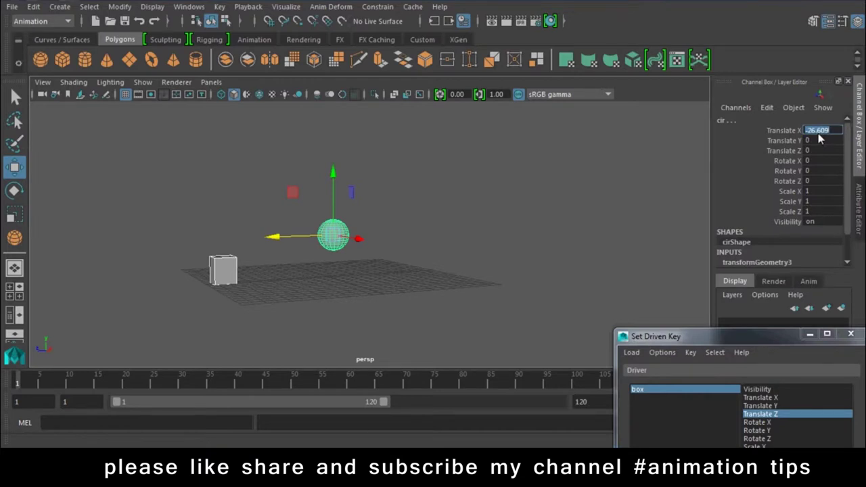
{"action": "type", "text": "0"}
{"action": "key", "text": "Return"}
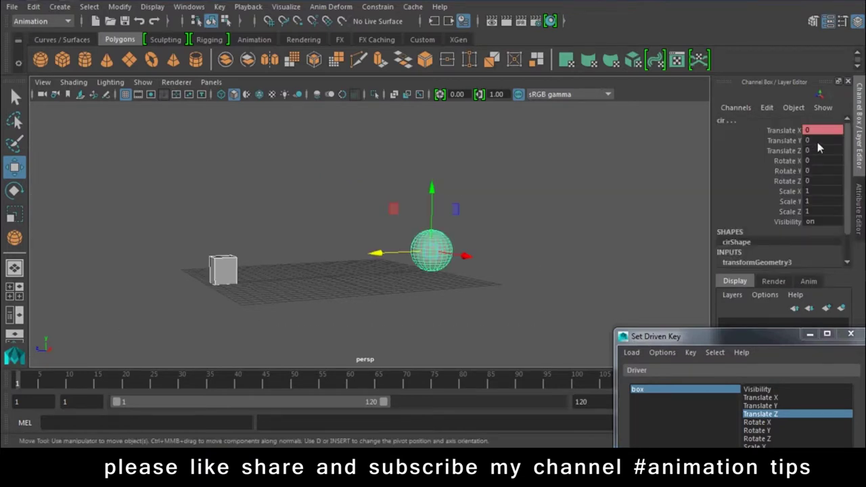
- Break the driven-key connections on the sphere's translate and rotate channels
{"action": "left_click_drag", "start_coordinate": [785, 136], "coordinate": [786, 183]}
{"action": "right_click", "coordinate": [785, 135]}
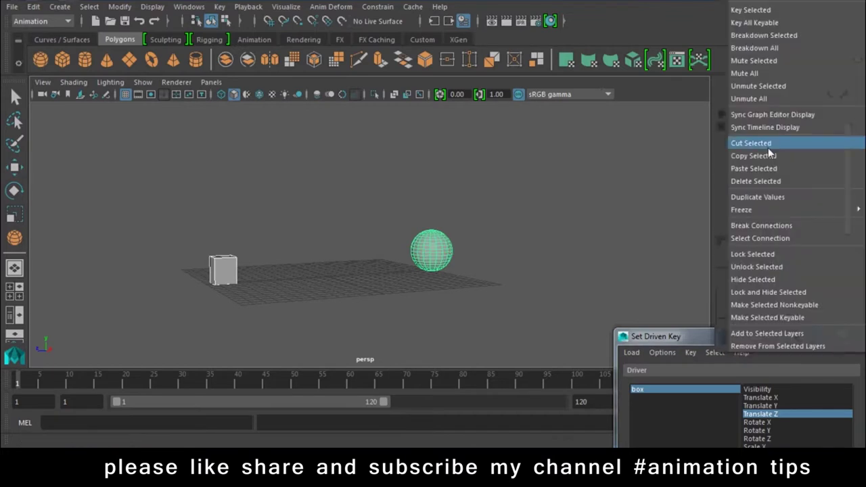
{"action": "left_click", "coordinate": [745, 227]}
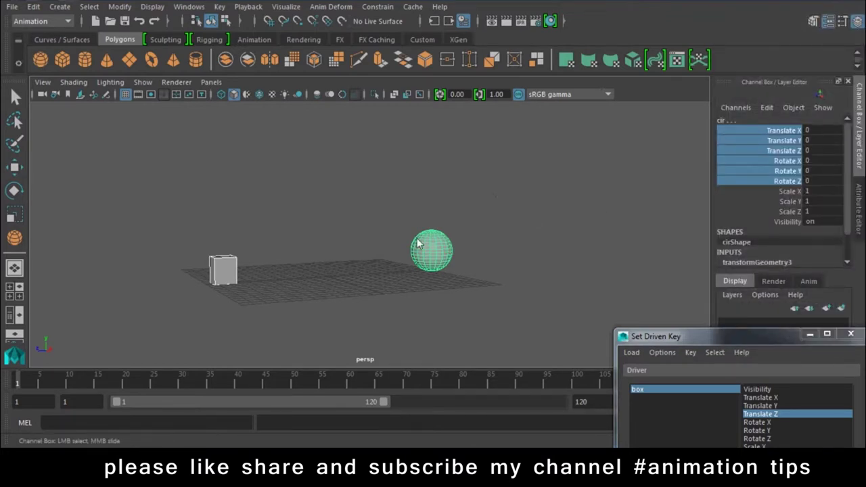
- Close the Set Driven Key window
{"action": "left_click_drag", "start_coordinate": [734, 336], "coordinate": [675, 77]}
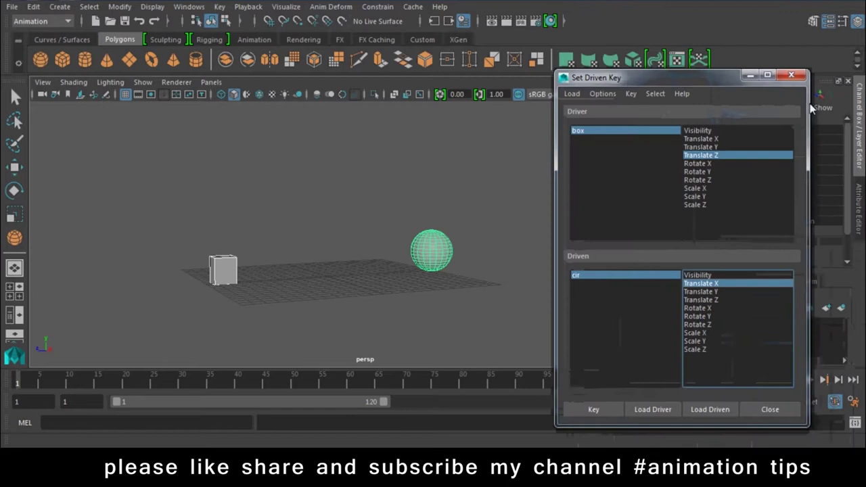
{"action": "left_click", "coordinate": [768, 74]}
{"action": "left_click", "coordinate": [838, 5]}
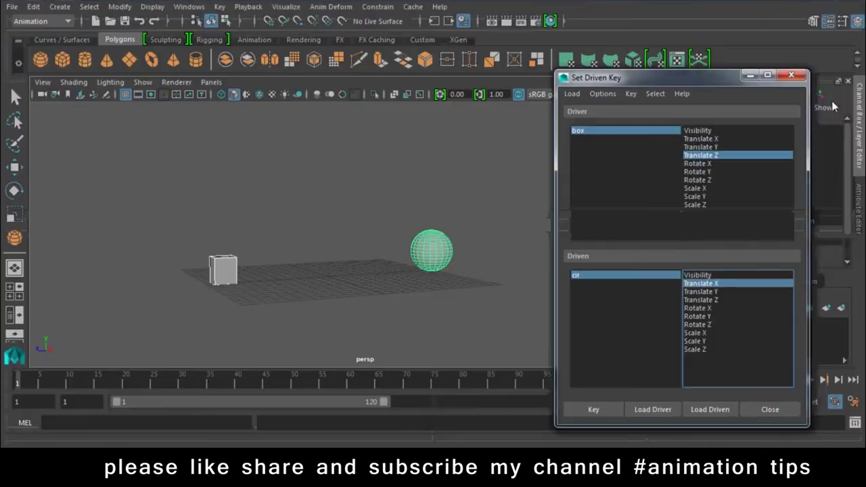
{"action": "left_click", "coordinate": [792, 74]}
{"action": "left_click", "coordinate": [247, 6]}
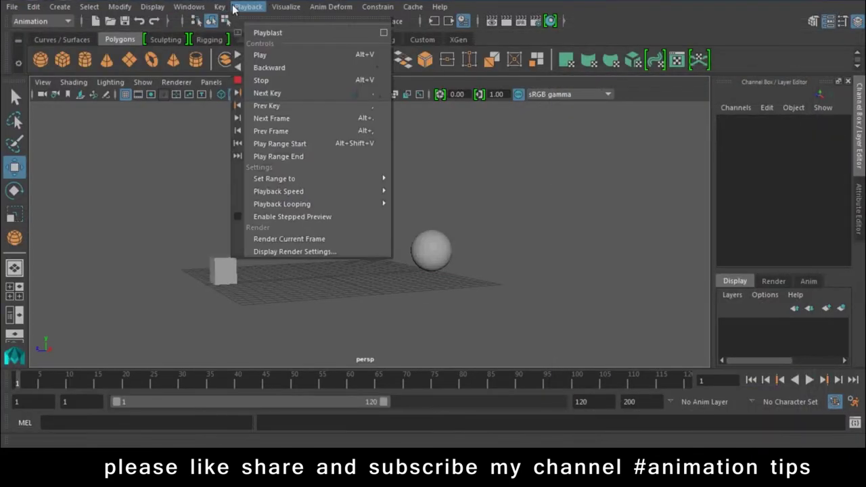
{"action": "mouse_move", "coordinate": [256, 115]}
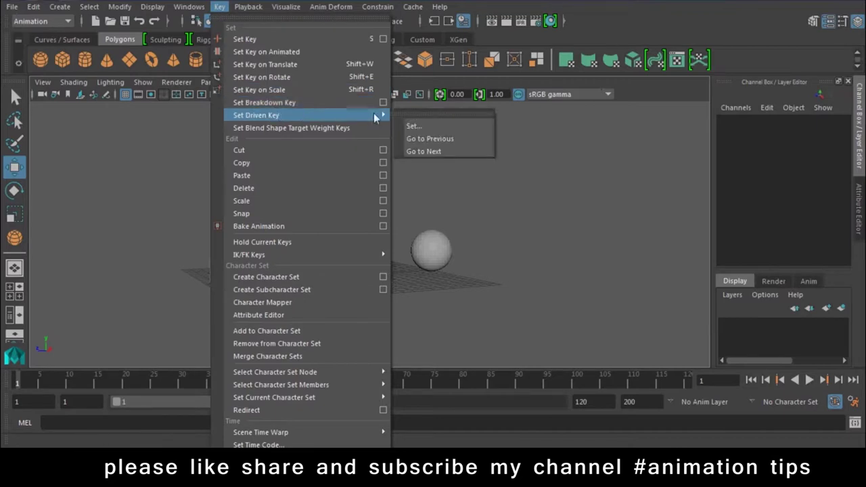
- Reopen Set Driven Key with the zeroed box's Translate Z driving cir's Translate X
{"action": "left_click", "coordinate": [419, 126]}
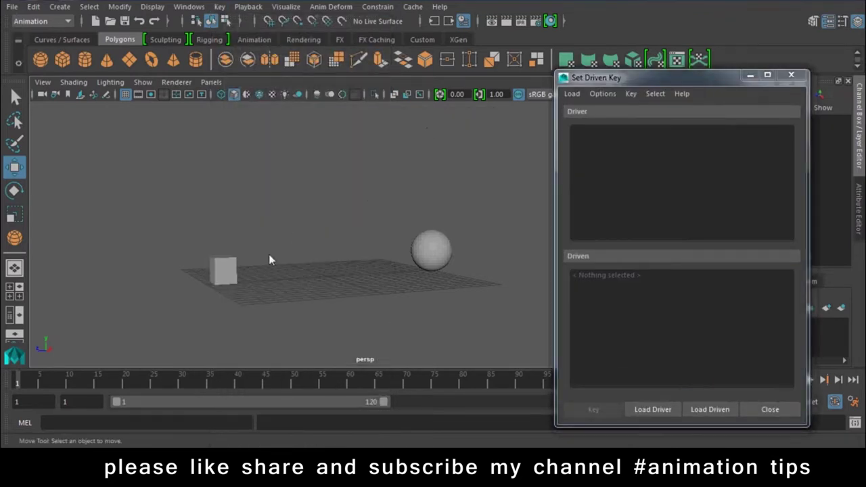
{"action": "left_click", "coordinate": [224, 271]}
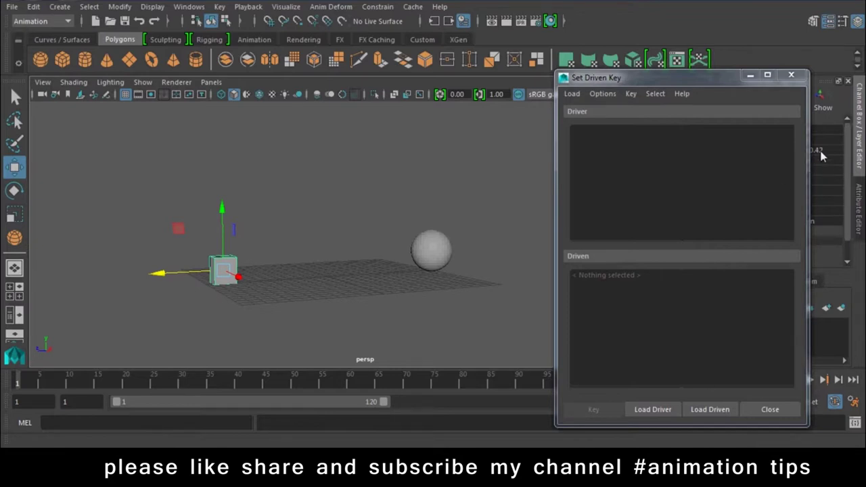
{"action": "key", "text": "Return"}
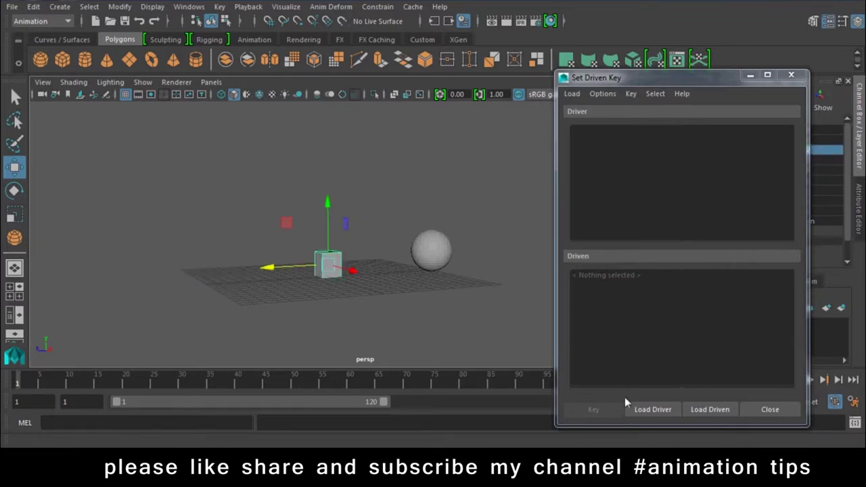
{"action": "left_click", "coordinate": [651, 410]}
{"action": "left_click", "coordinate": [434, 250]}
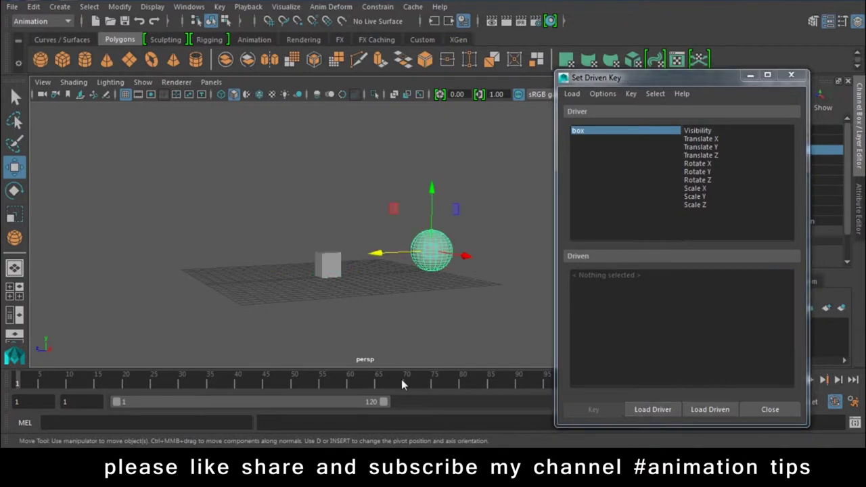
{"action": "left_click", "coordinate": [712, 410]}
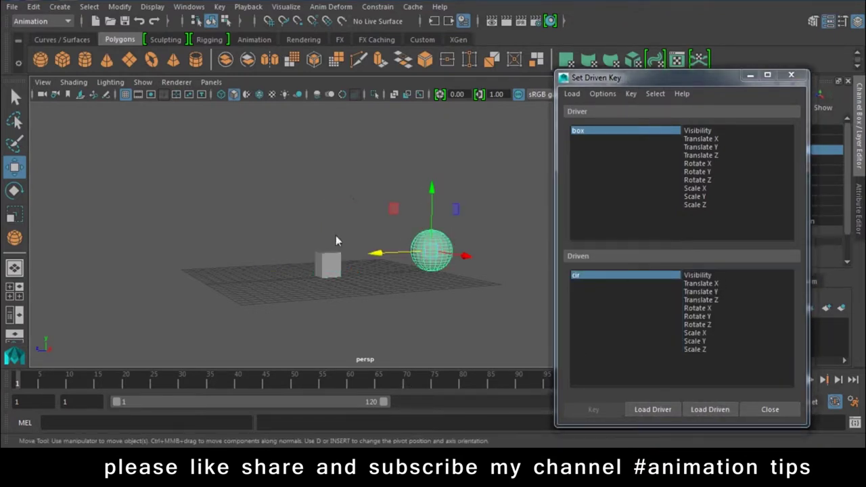
{"action": "left_click", "coordinate": [328, 263]}
{"action": "left_click", "coordinate": [717, 155]}
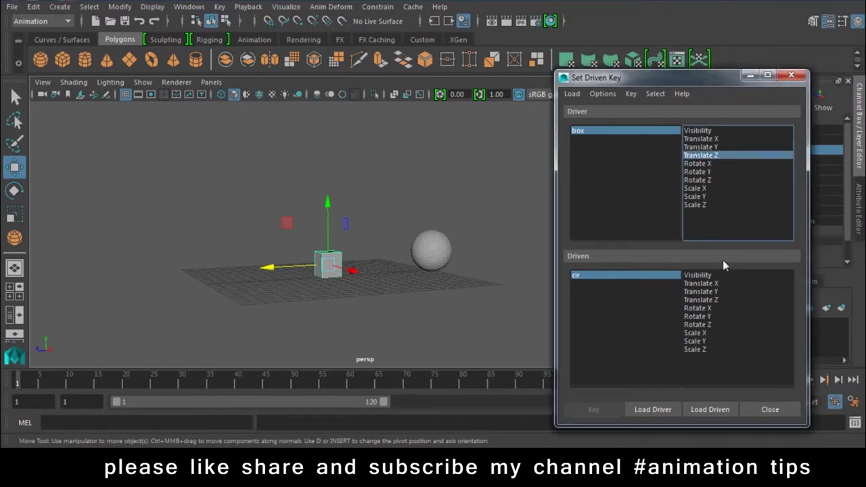
{"action": "left_click", "coordinate": [717, 284]}
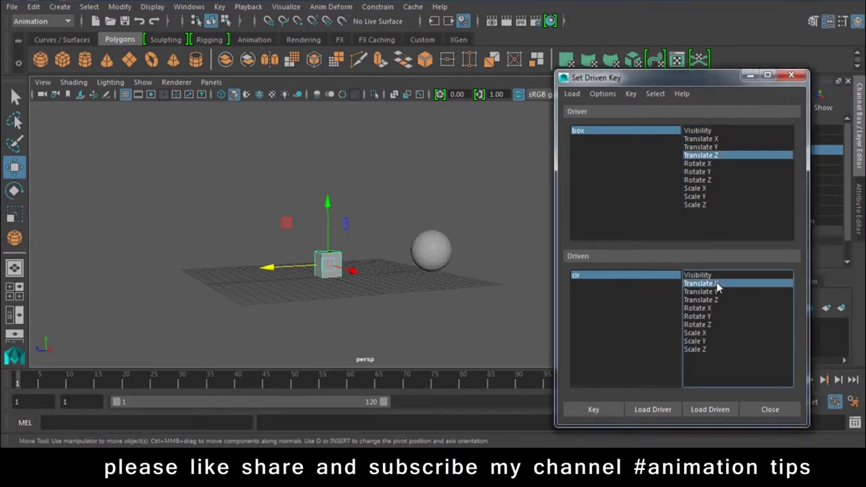
- Record the first driven key with the box and sphere at rest
{"action": "left_click_drag", "start_coordinate": [567, 80], "coordinate": [646, 274]}
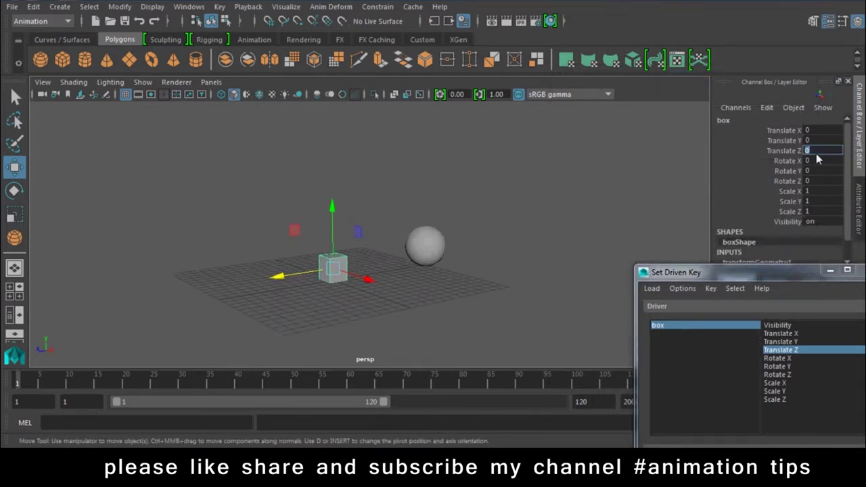
{"action": "left_click_drag", "start_coordinate": [457, 192], "coordinate": [436, 284]}
{"action": "left_click", "coordinate": [822, 131]}
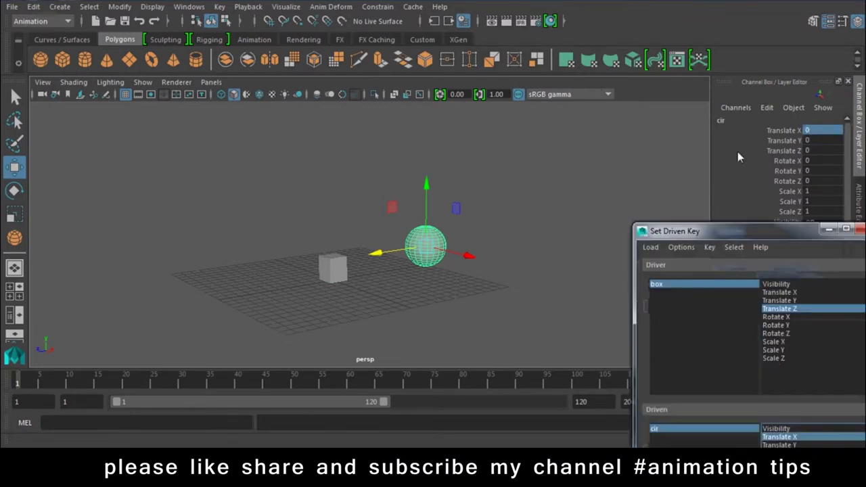
{"action": "left_click", "coordinate": [658, 385]}
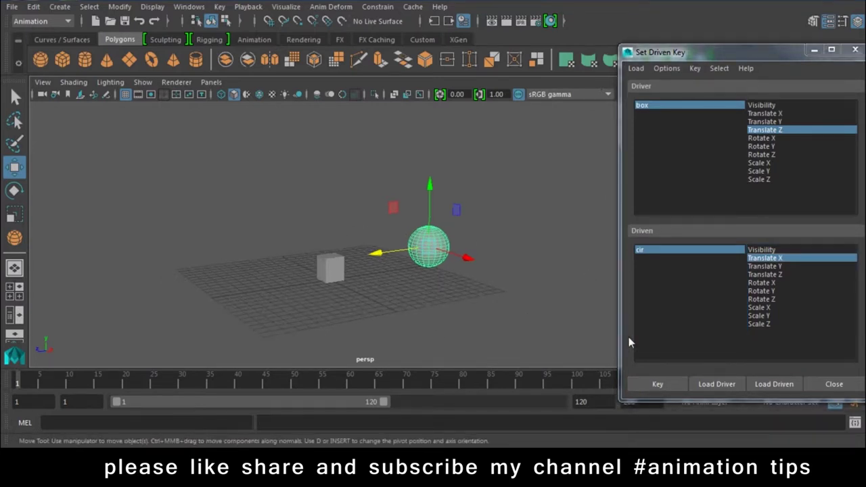
- Move the box, slide the sphere left along X, and record the second driven key
{"action": "left_click", "coordinate": [330, 266]}
{"action": "left_click_drag", "start_coordinate": [288, 277], "coordinate": [151, 300]}
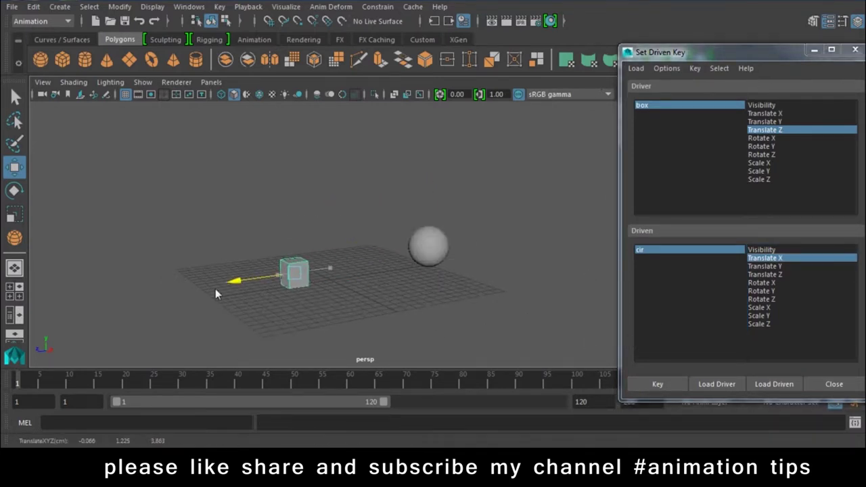
{"action": "left_click", "coordinate": [428, 247]}
{"action": "left_click_drag", "start_coordinate": [466, 258], "coordinate": [391, 235]}
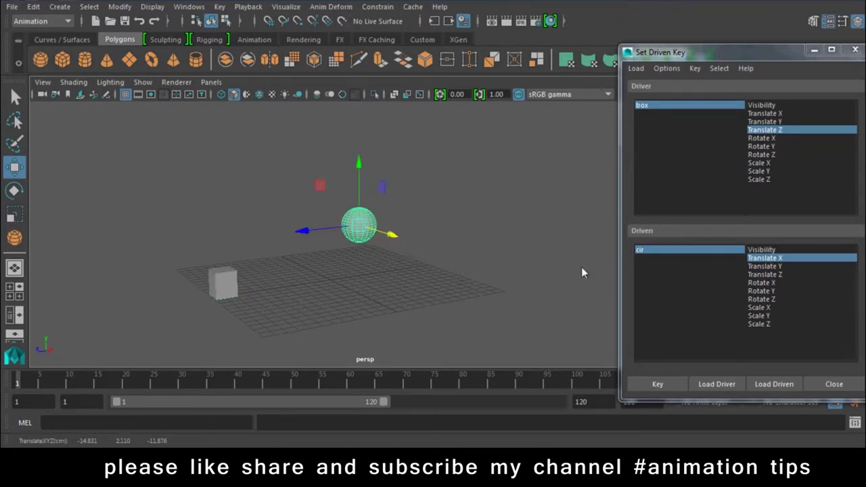
{"action": "left_click", "coordinate": [648, 387]}
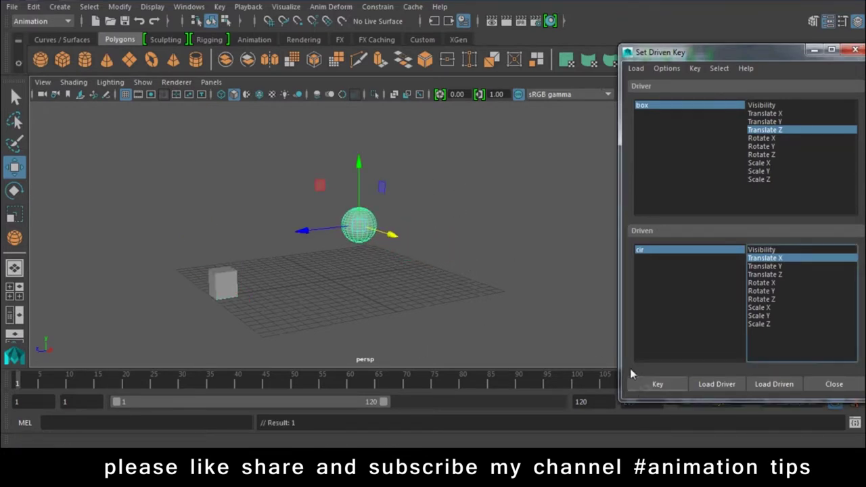
{"action": "left_click_drag", "start_coordinate": [690, 52], "coordinate": [686, 332]}
- Drag the box along Z to verify the sphere follows, then undo the test moves
{"action": "left_click", "coordinate": [223, 283]}
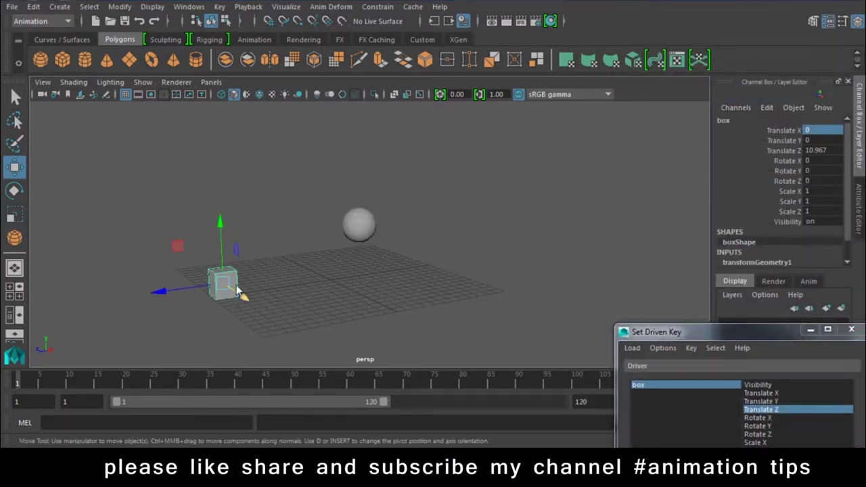
{"action": "mouse_move", "coordinate": [163, 296]}
{"action": "left_mouse_down"}
{"action": "mouse_move", "coordinate": [233, 294]}
{"action": "mouse_move", "coordinate": [219, 326]}
{"action": "mouse_move", "coordinate": [176, 337]}
{"action": "mouse_move", "coordinate": [315, 323]}
{"action": "mouse_move", "coordinate": [304, 333]}
{"action": "mouse_move", "coordinate": [301, 320]}
{"action": "mouse_move", "coordinate": [336, 332]}
{"action": "mouse_move", "coordinate": [296, 340]}
{"action": "mouse_move", "coordinate": [250, 372]}
{"action": "mouse_move", "coordinate": [219, 374]}
{"action": "mouse_move", "coordinate": [179, 394]}
{"action": "mouse_move", "coordinate": [169, 379]}
{"action": "left_mouse_up"}
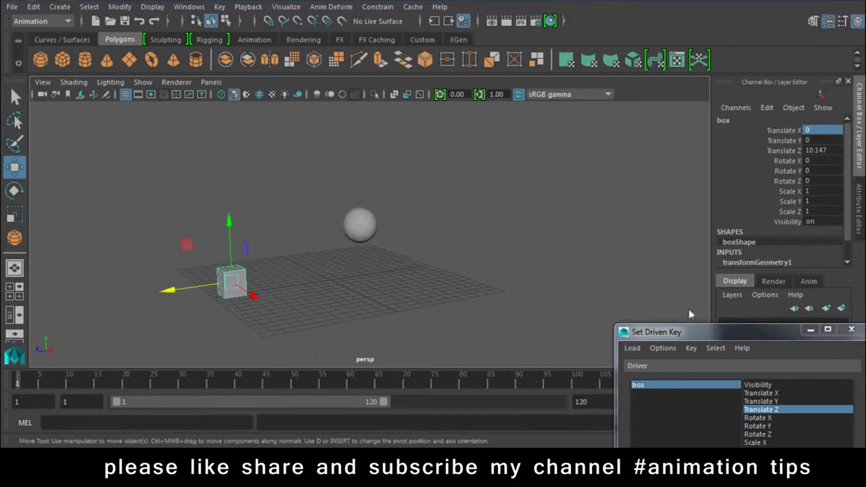
{"action": "key", "text": "ctrl+z"}
{"action": "mouse_move", "coordinate": [742, 347]}
{"action": "left_mouse_down"}
{"action": "mouse_move", "coordinate": [667, 227]}
{"action": "mouse_move", "coordinate": [673, 166]}
{"action": "mouse_move", "coordinate": [801, 196]}
{"action": "mouse_move", "coordinate": [792, 241]}
{"action": "mouse_move", "coordinate": [761, 191]}
{"action": "left_mouse_up"}
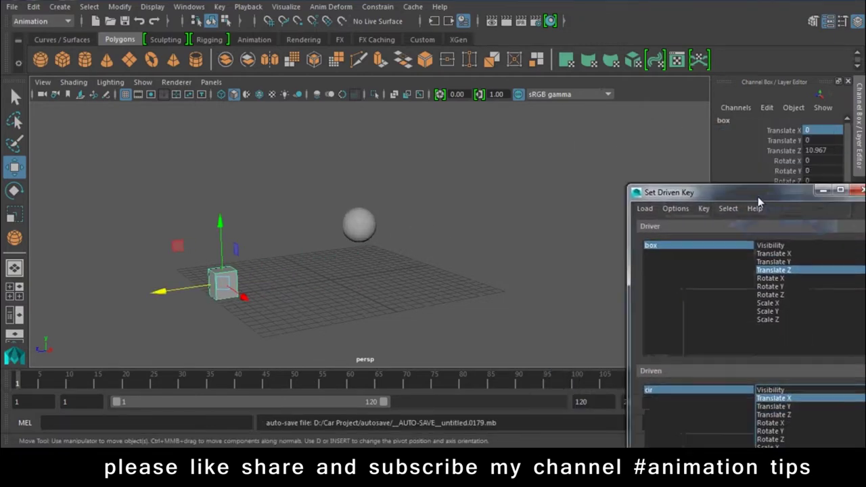
{"action": "mouse_move", "coordinate": [266, 309]}
{"action": "left_mouse_down", "text": "alt"}
{"action": "mouse_move", "coordinate": [345, 312]}
{"action": "mouse_move", "coordinate": [252, 313]}
{"action": "mouse_move", "coordinate": [176, 293]}
{"action": "left_mouse_up", "text": "alt"}
{"action": "mouse_move", "coordinate": [249, 303]}
{"action": "left_mouse_down", "text": "alt"}
{"action": "mouse_move", "coordinate": [318, 311]}
{"action": "mouse_move", "coordinate": [201, 295]}
{"action": "mouse_move", "coordinate": [323, 316]}
{"action": "mouse_move", "coordinate": [251, 302]}
{"action": "mouse_move", "coordinate": [175, 270]}
{"action": "left_mouse_up", "text": "alt"}
{"action": "key", "text": "ctrl+z"}
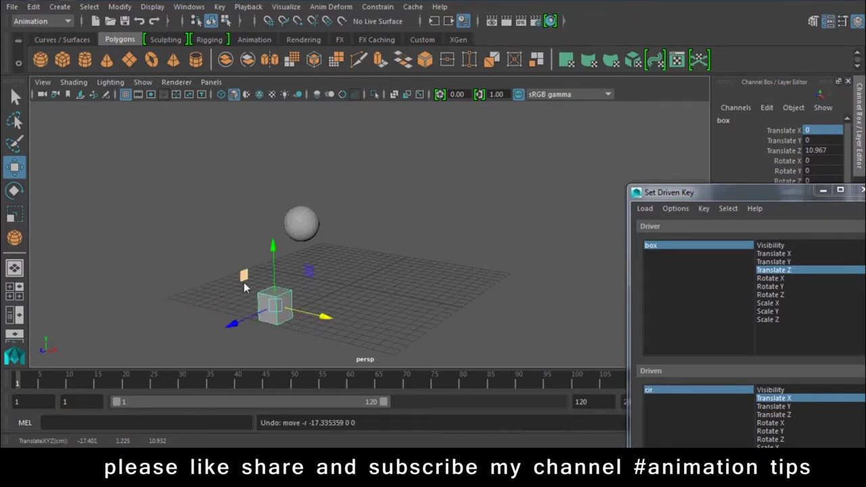
- Close the Set Driven Key window and clear the selection
{"action": "left_click_drag", "start_coordinate": [825, 209], "coordinate": [742, 198]}
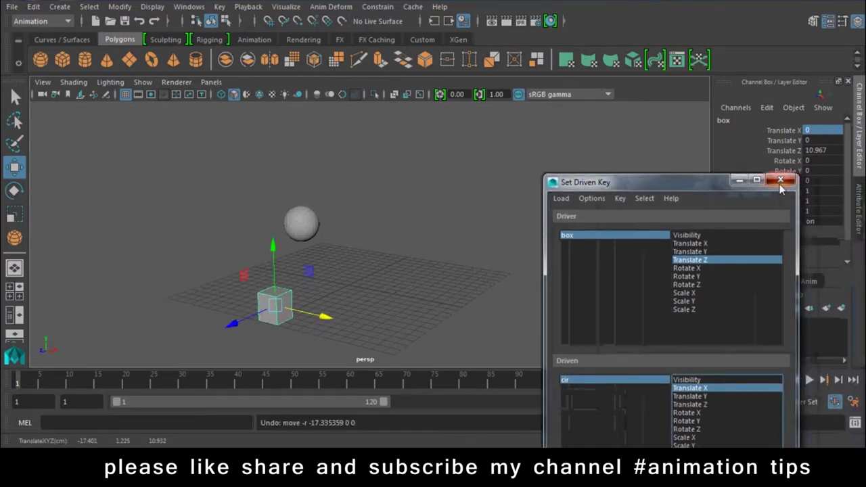
{"action": "left_click", "coordinate": [780, 181]}
{"action": "left_click", "coordinate": [456, 188]}
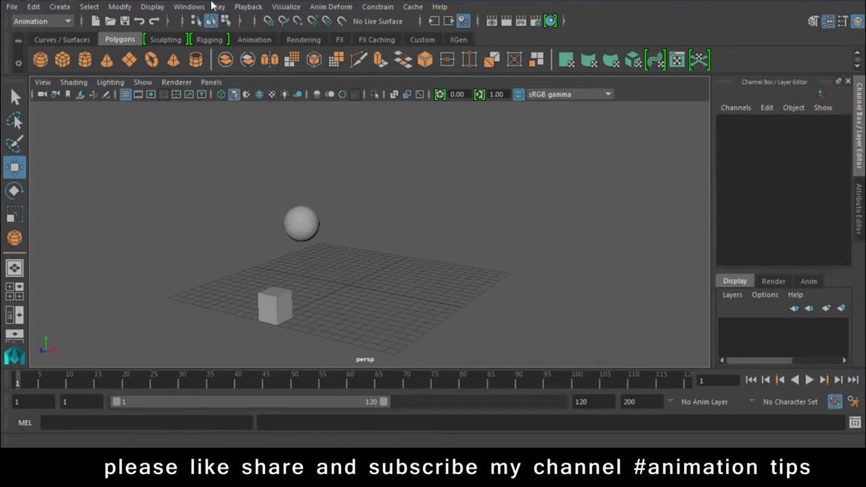
- Test-move the box and the sphere, undo each move, and clear the selection
{"action": "left_click", "coordinate": [254, 322]}
{"action": "left_click_drag", "start_coordinate": [324, 316], "coordinate": [214, 292]}
{"action": "key", "text": "ctrl+z"}
{"action": "left_click", "coordinate": [298, 225]}
{"action": "mouse_move", "coordinate": [300, 182]}
{"action": "left_mouse_down"}
{"action": "mouse_move", "coordinate": [300, 193]}
{"action": "mouse_move", "coordinate": [327, 61]}
{"action": "left_mouse_up"}
{"action": "key", "text": "ctrl+z"}
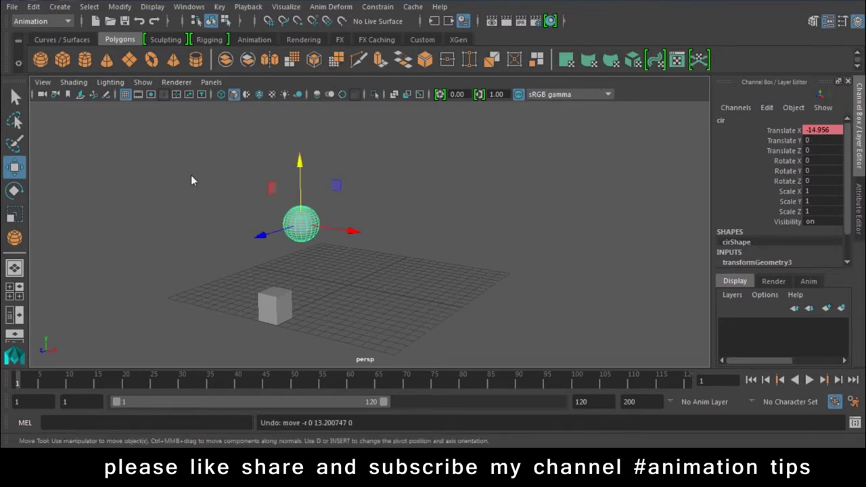
{"action": "left_click", "coordinate": [191, 175]}
- Reopen Set Driven Key and load the box as driver with Translate X
{"action": "left_click", "coordinate": [194, 9]}
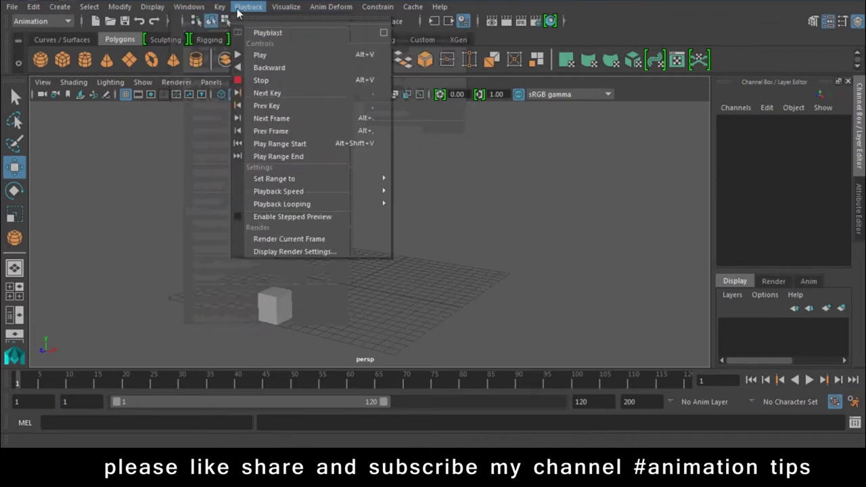
{"action": "left_click", "coordinate": [414, 126]}
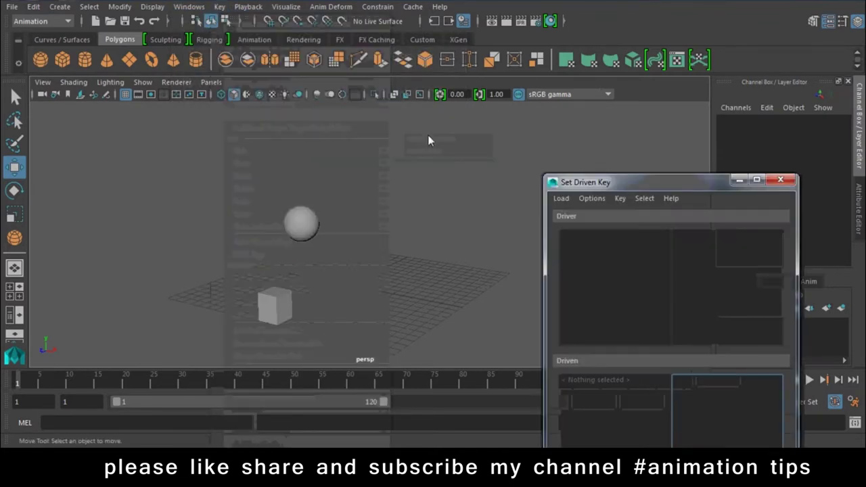
{"action": "left_click", "coordinate": [277, 302]}
{"action": "left_click_drag", "start_coordinate": [673, 182], "coordinate": [714, 42]}
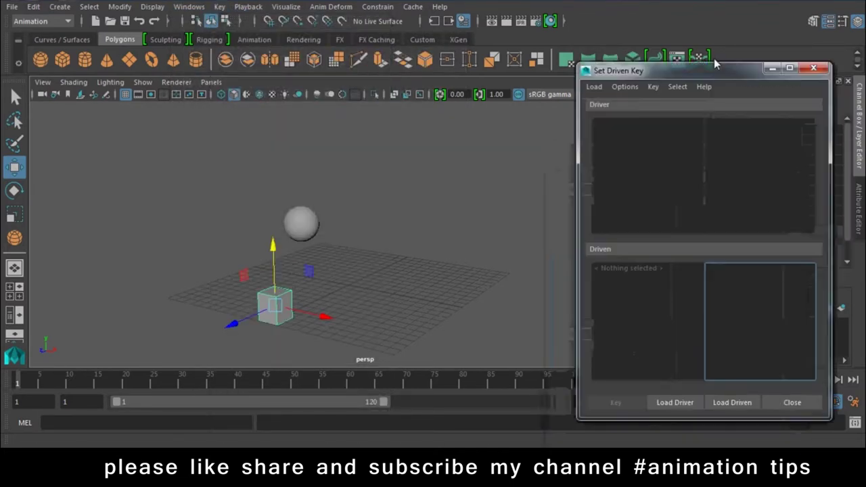
{"action": "left_click", "coordinate": [682, 374]}
{"action": "left_click", "coordinate": [739, 103]}
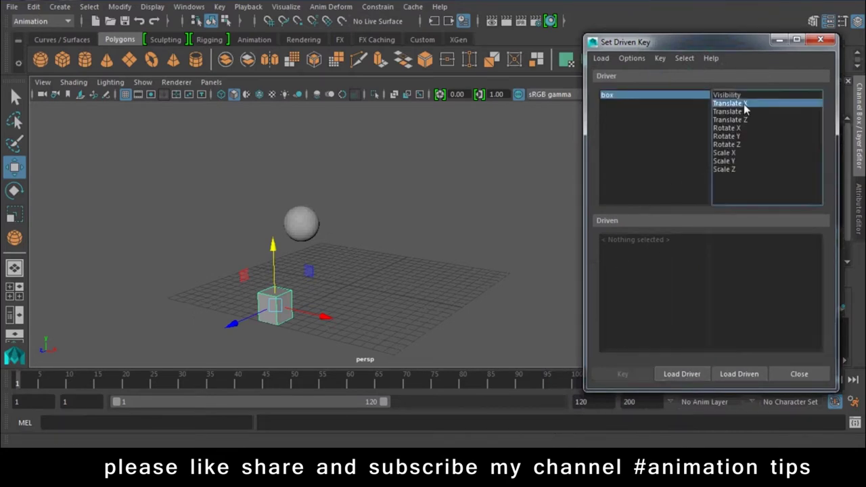
- Load the sphere cir as the driven object with Translate Y selected
{"action": "left_click", "coordinate": [301, 223]}
{"action": "left_click", "coordinate": [740, 374]}
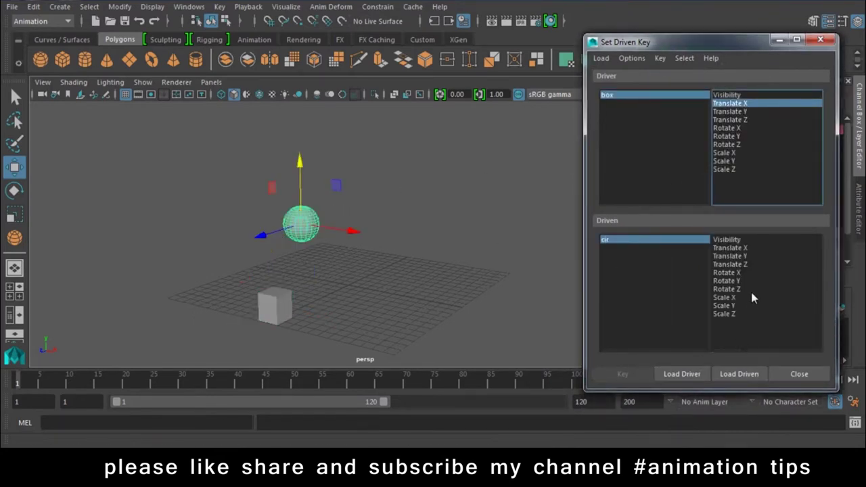
{"action": "left_click", "coordinate": [741, 256]}
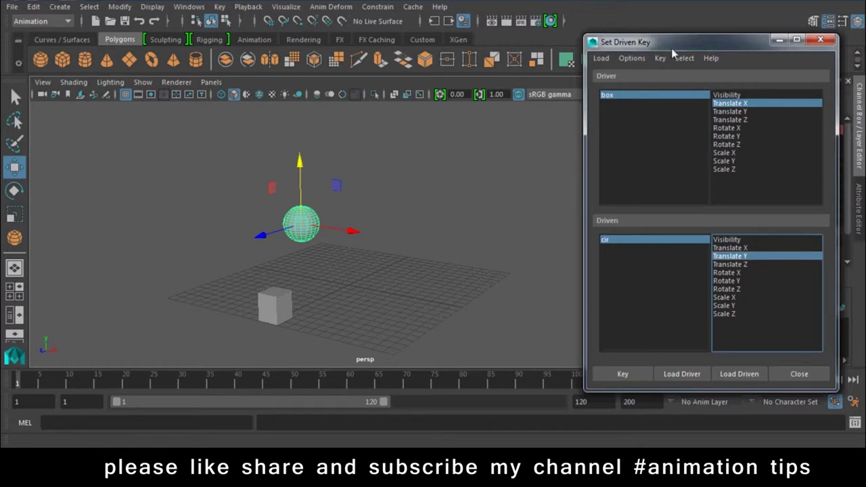
{"action": "left_click_drag", "start_coordinate": [672, 48], "coordinate": [687, 434]}
{"action": "left_click", "coordinate": [274, 305]}
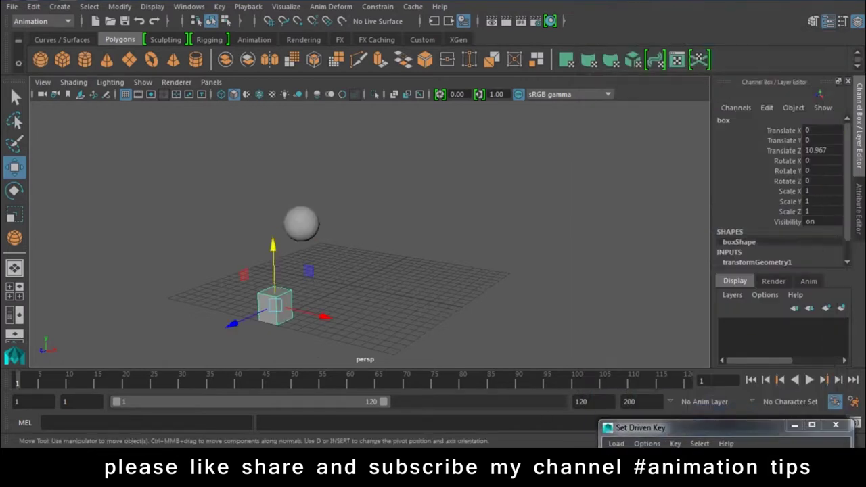
- Zero the box's Translate Z and record the sphere's resting driven key
{"action": "double_click", "coordinate": [823, 151]}
{"action": "type", "text": "0"}
{"action": "key", "text": "Return"}
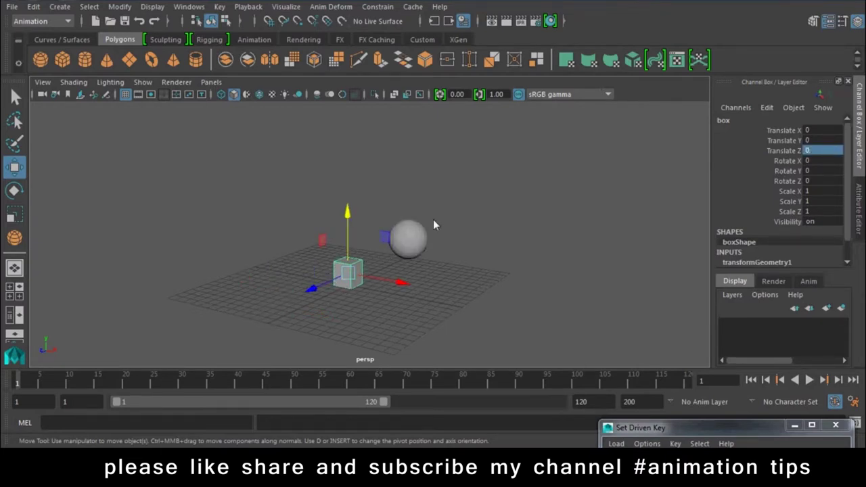
{"action": "left_click", "coordinate": [410, 237]}
{"action": "double_click", "coordinate": [677, 427]}
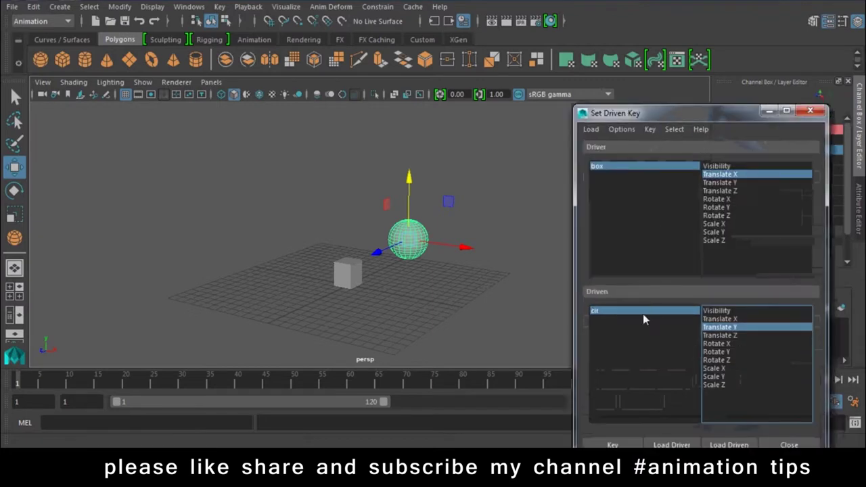
{"action": "left_click", "coordinate": [613, 444]}
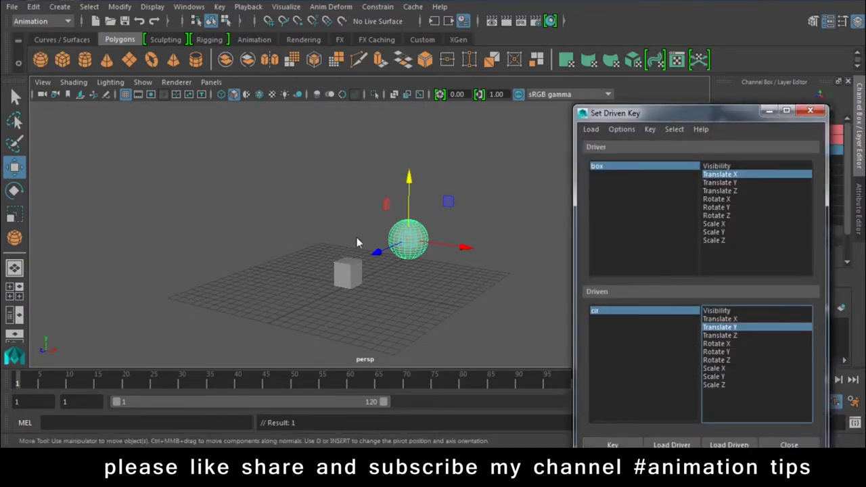
- Move the box left to X -11.57, raise the sphere high, key it, and close the window
{"action": "left_click", "coordinate": [348, 272]}
{"action": "left_click_drag", "start_coordinate": [405, 283], "coordinate": [314, 265]}
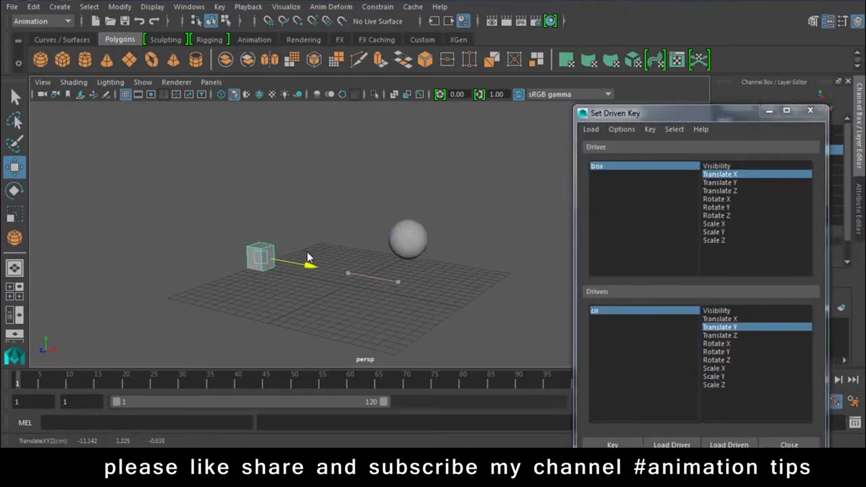
{"action": "left_click", "coordinate": [427, 211]}
{"action": "left_click_drag", "start_coordinate": [415, 169], "coordinate": [444, 80]}
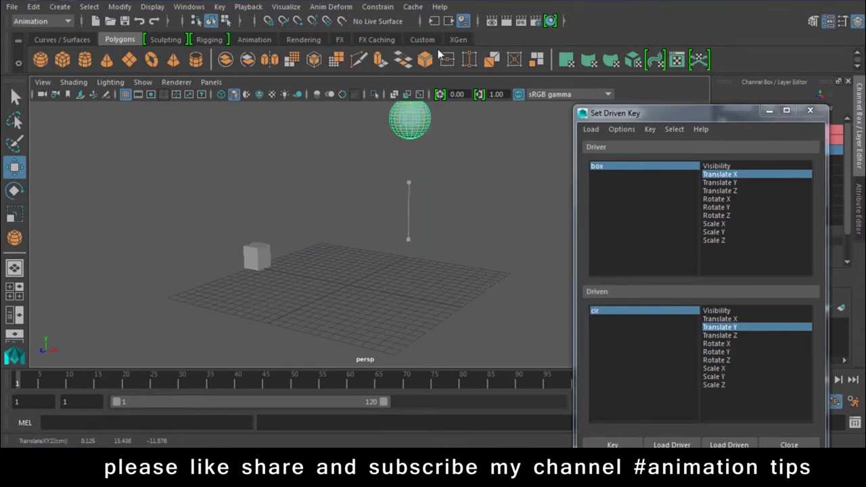
{"action": "left_click", "coordinate": [607, 440]}
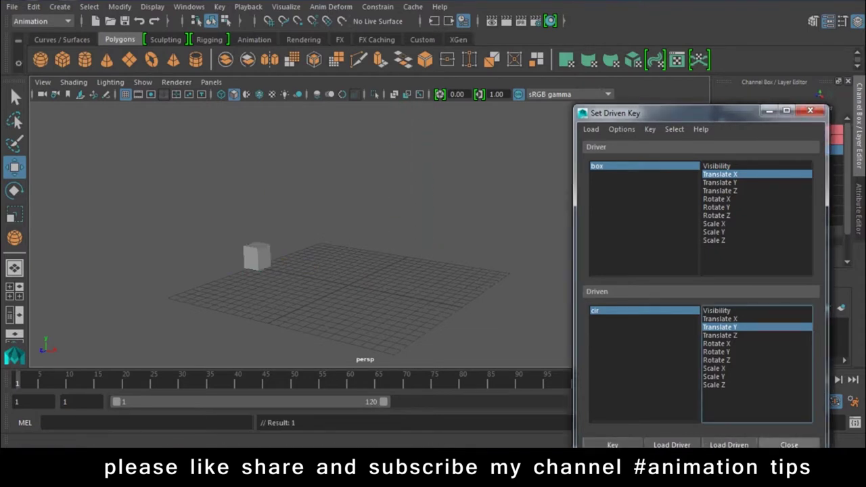
{"action": "left_click", "coordinate": [789, 444]}
{"action": "left_click", "coordinate": [272, 254]}
- Test the driven sphere by moving the box along X and Z, undoing the test
{"action": "left_click_drag", "start_coordinate": [812, 130], "coordinate": [813, 151]}
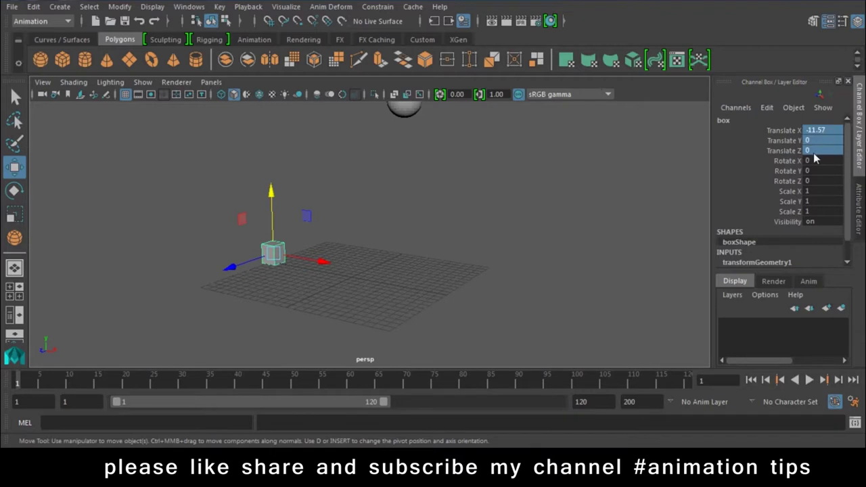
{"action": "left_click", "coordinate": [815, 163], "text": "shift"}
{"action": "mouse_move", "coordinate": [318, 262]}
{"action": "left_mouse_down"}
{"action": "mouse_move", "coordinate": [394, 272]}
{"action": "mouse_move", "coordinate": [381, 273]}
{"action": "left_mouse_up"}
{"action": "key", "text": "ctrl+z"}
{"action": "mouse_move", "coordinate": [330, 286]}
{"action": "left_mouse_down"}
{"action": "mouse_move", "coordinate": [232, 328]}
{"action": "mouse_move", "coordinate": [292, 314]}
{"action": "left_mouse_up"}
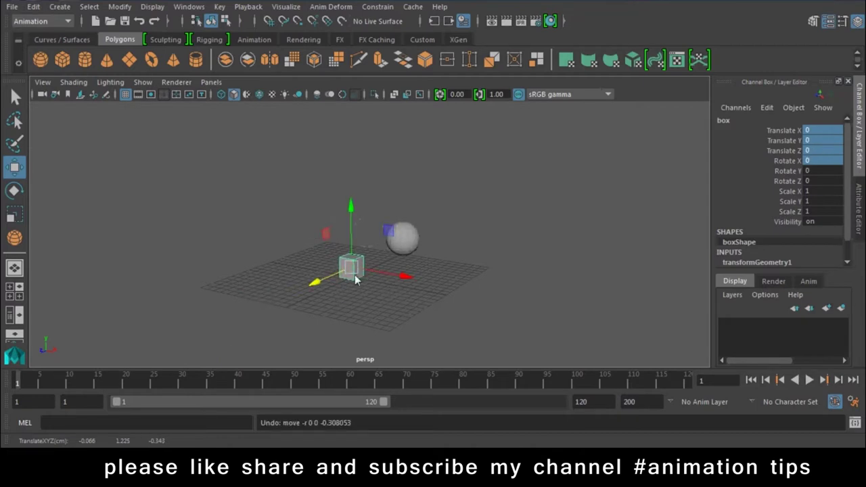
{"action": "mouse_move", "coordinate": [354, 275]}
{"action": "left_mouse_down", "text": "alt"}
{"action": "mouse_move", "coordinate": [328, 245]}
{"action": "mouse_move", "coordinate": [265, 205]}
{"action": "mouse_move", "coordinate": [385, 217]}
{"action": "mouse_move", "coordinate": [279, 201]}
{"action": "mouse_move", "coordinate": [325, 247]}
{"action": "mouse_move", "coordinate": [377, 259]}
{"action": "mouse_move", "coordinate": [383, 248]}
{"action": "mouse_move", "coordinate": [281, 265]}
{"action": "mouse_move", "coordinate": [336, 272]}
{"action": "mouse_move", "coordinate": [384, 212]}
{"action": "mouse_move", "coordinate": [384, 237]}
{"action": "left_mouse_up", "text": "alt"}
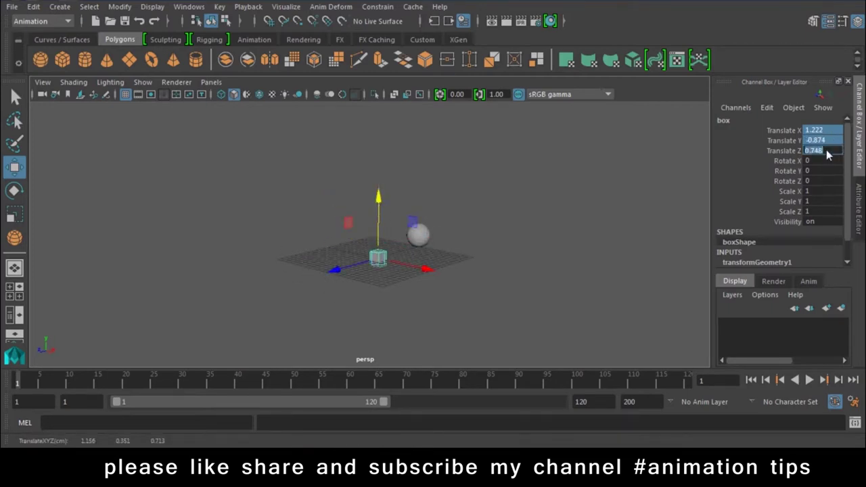
- Set the box's Translate X, Y and Z to 0
{"action": "type", "text": "0"}
{"action": "key", "text": "Return"}
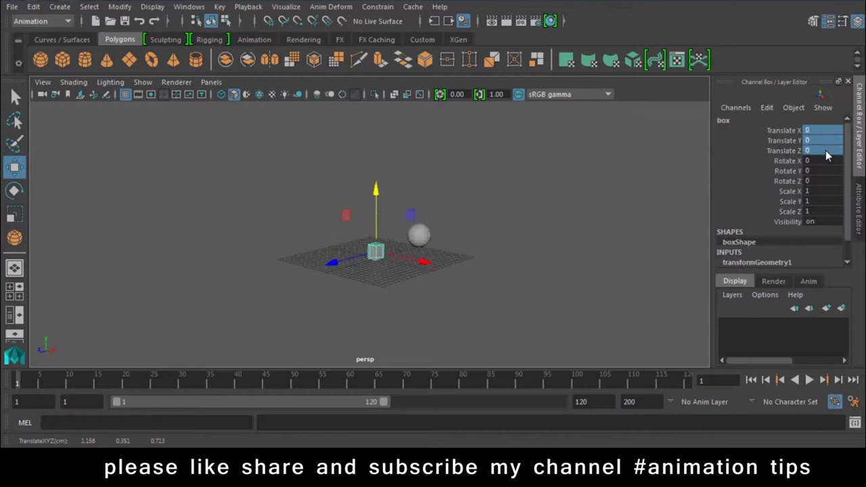
{"action": "left_click_drag", "start_coordinate": [349, 261], "coordinate": [347, 282], "text": "alt"}
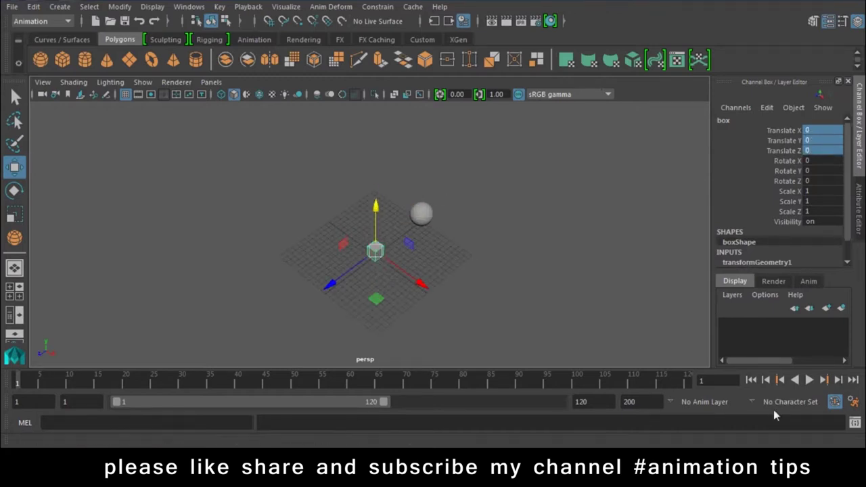
- Key the box at frame 1, then move it along Z and X at frame 30
{"action": "key", "text": "s"}
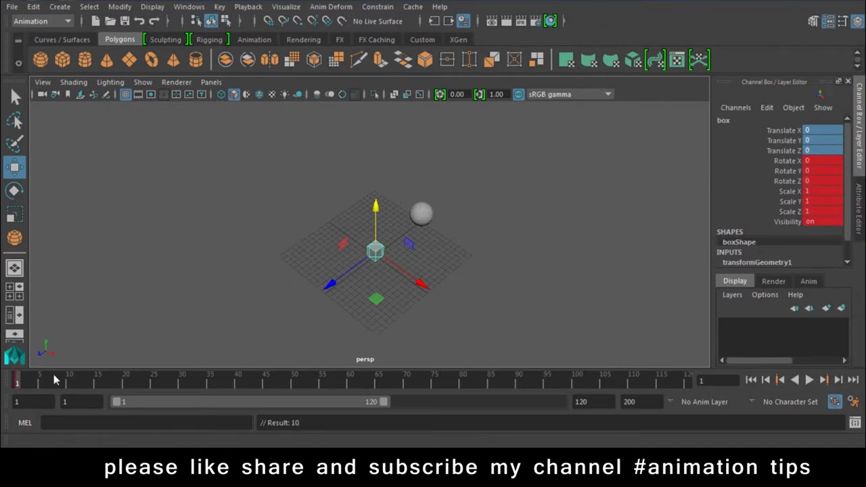
{"action": "left_click_drag", "start_coordinate": [24, 384], "coordinate": [182, 383]}
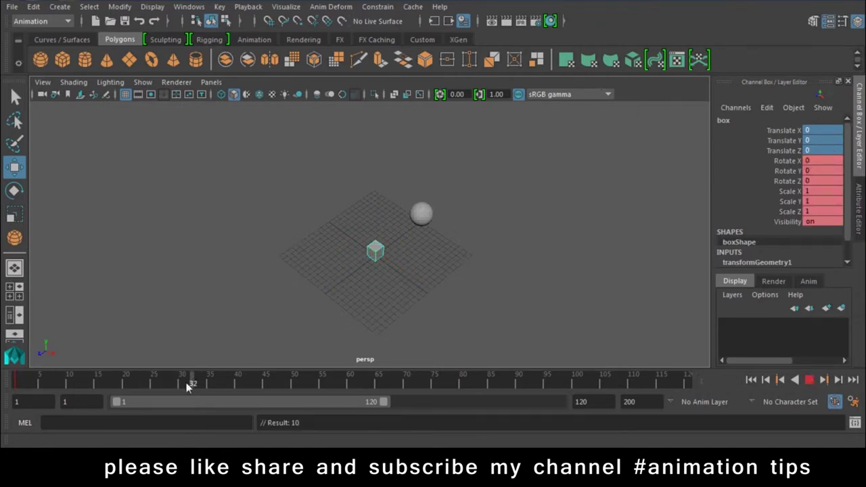
{"action": "left_click_drag", "start_coordinate": [364, 242], "coordinate": [313, 304]}
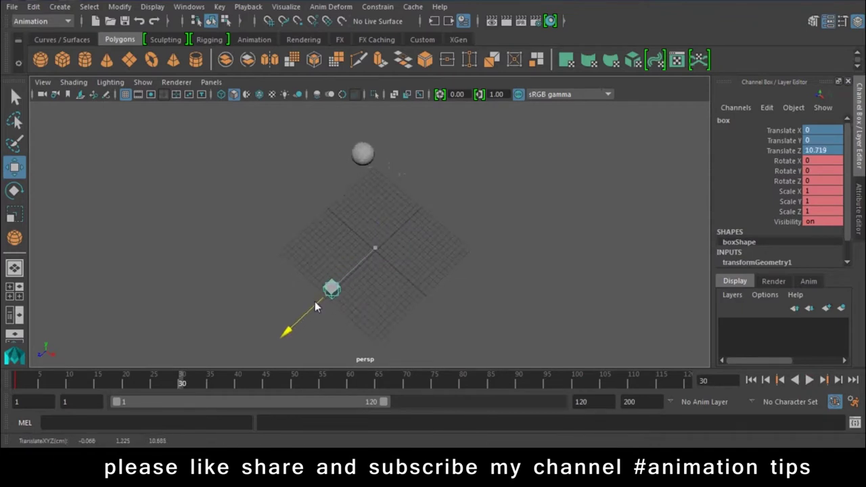
{"action": "left_click_drag", "start_coordinate": [376, 334], "coordinate": [320, 303]}
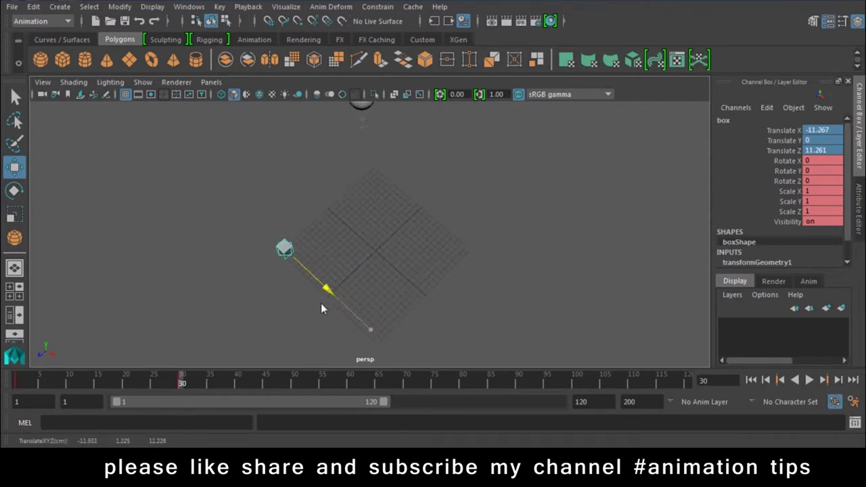
{"action": "left_click", "coordinate": [286, 333]}
- Rewind to the first frame and play the animation to check the sphere follows
{"action": "left_click_drag", "start_coordinate": [285, 333], "coordinate": [355, 275], "text": "alt"}
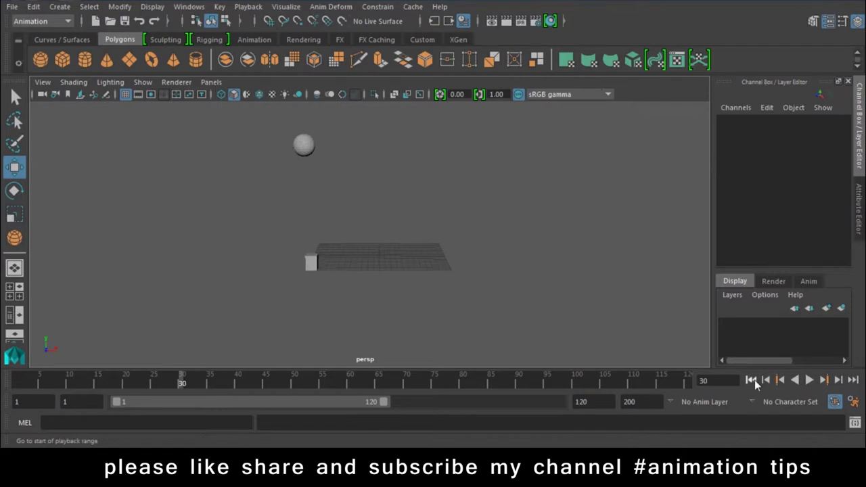
{"action": "left_click", "coordinate": [785, 382]}
{"action": "left_click", "coordinate": [810, 381]}
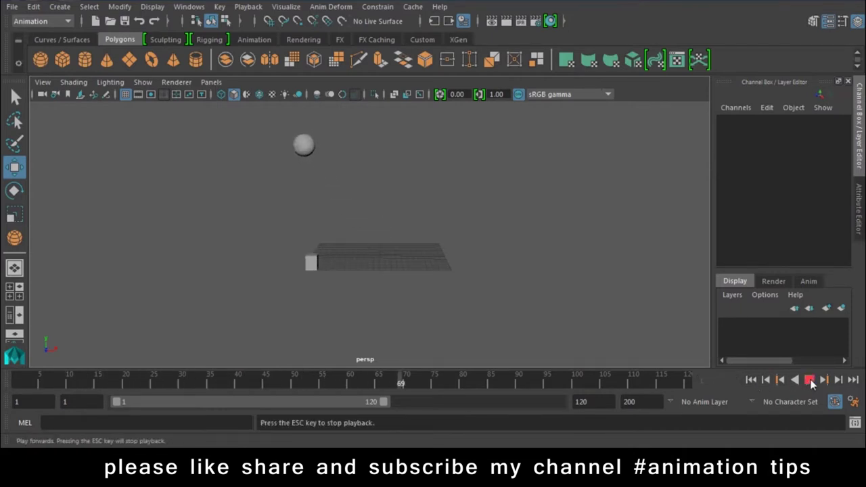
{"action": "left_click", "coordinate": [809, 380]}
- Return to frame 1 and test-move the box, undoing each move
{"action": "left_click", "coordinate": [751, 380]}
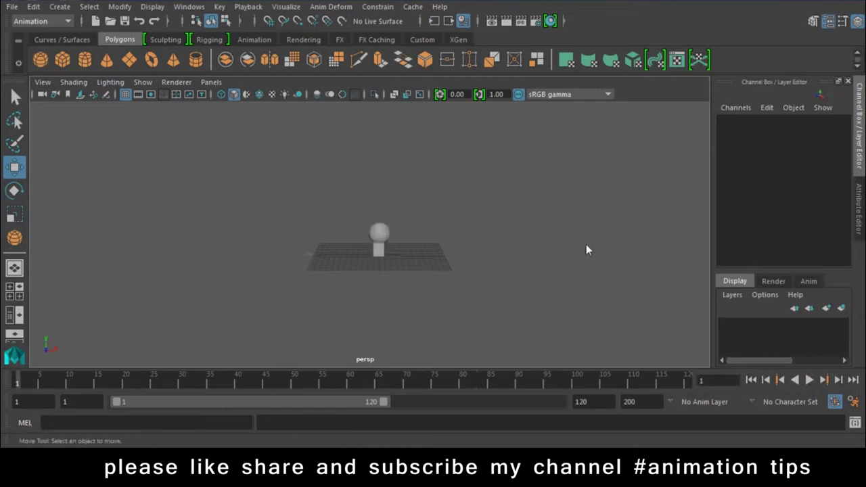
{"action": "left_click_drag", "start_coordinate": [586, 244], "coordinate": [448, 315], "text": "alt"}
{"action": "left_click", "coordinate": [377, 249]}
{"action": "left_click_drag", "start_coordinate": [351, 283], "coordinate": [326, 310]}
{"action": "key", "text": "ctrl+z"}
{"action": "mouse_move", "coordinate": [420, 291]}
{"action": "left_mouse_down"}
{"action": "mouse_move", "coordinate": [377, 252]}
{"action": "mouse_move", "coordinate": [268, 255]}
{"action": "left_mouse_up"}
{"action": "key", "text": "ctrl+z"}
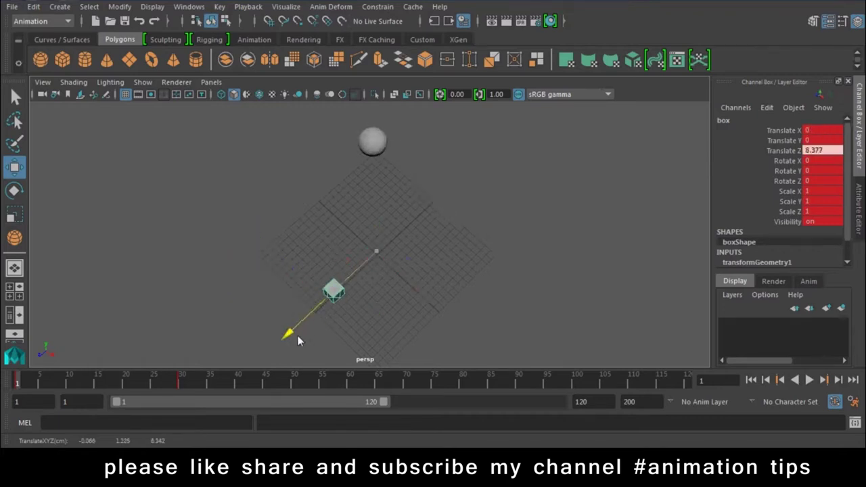
{"action": "left_click", "coordinate": [414, 291]}
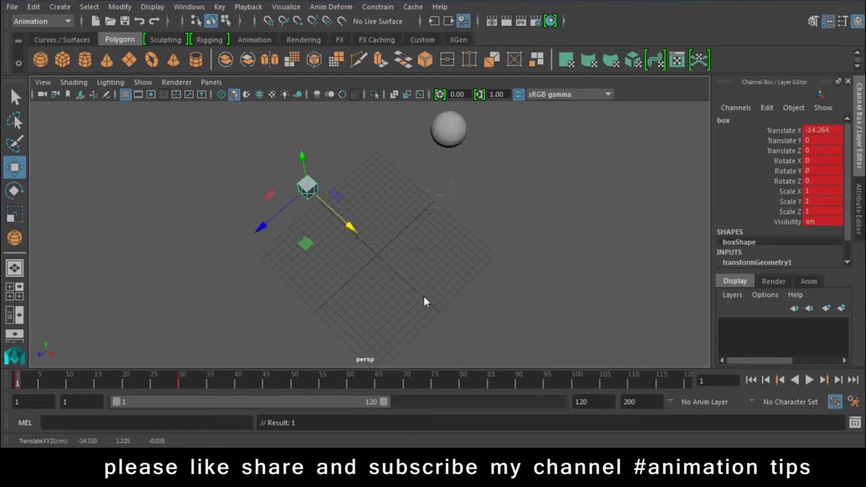
{"action": "key", "text": "ctrl+z"}
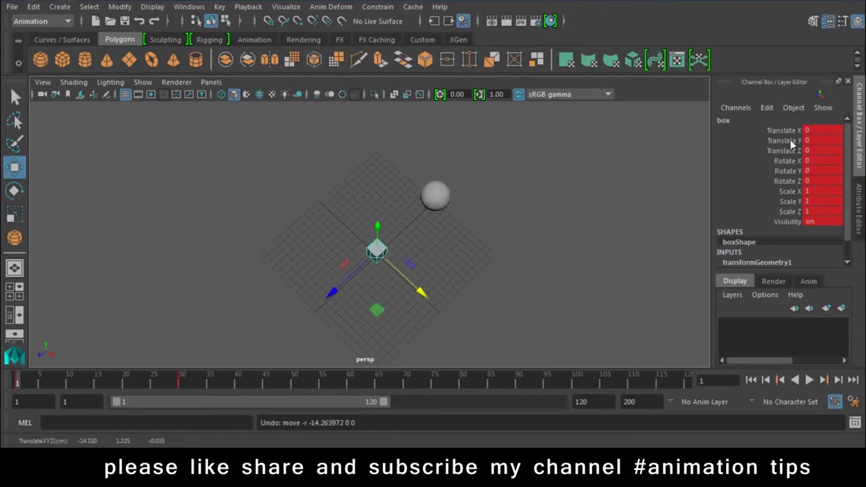
- Break connections on all of the box's channels to remove its keys
{"action": "left_click_drag", "start_coordinate": [788, 130], "coordinate": [786, 221]}
{"action": "right_click", "coordinate": [779, 162]}
{"action": "left_click", "coordinate": [761, 226]}
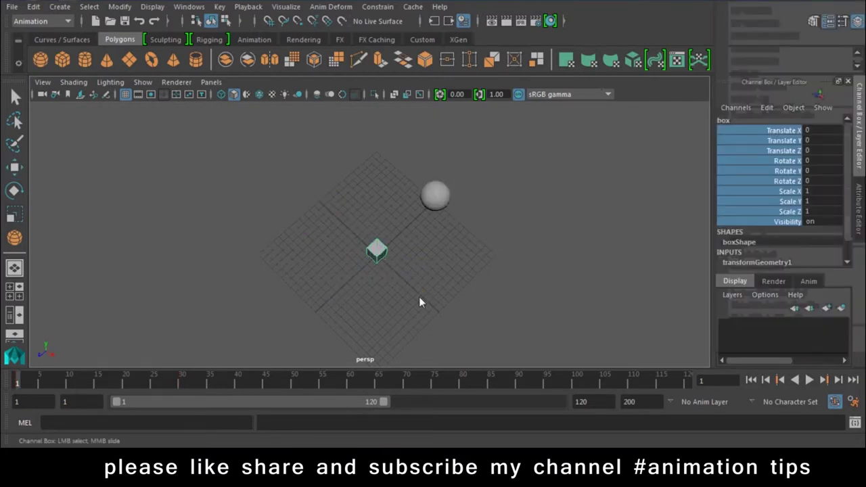
{"action": "left_click_drag", "start_coordinate": [419, 303], "coordinate": [470, 230], "text": "alt"}
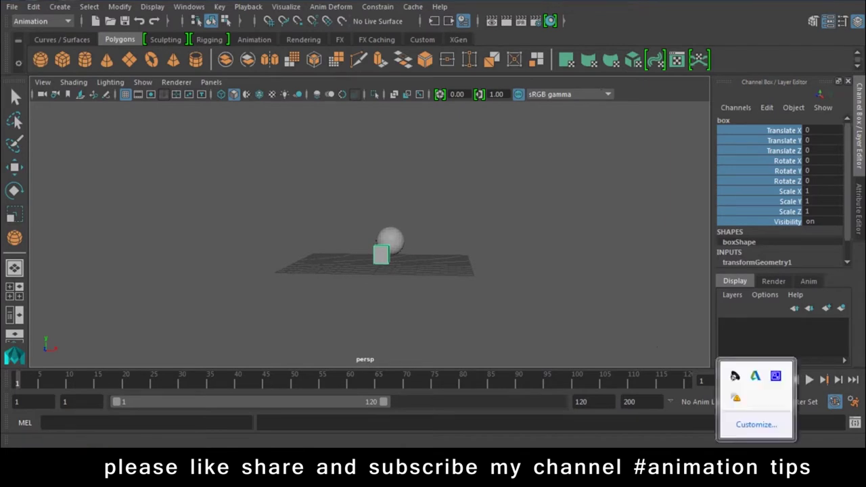
- Start a new scene, discarding changes to the current one
{"action": "left_click", "coordinate": [775, 376]}
{"action": "left_click", "coordinate": [480, 159]}
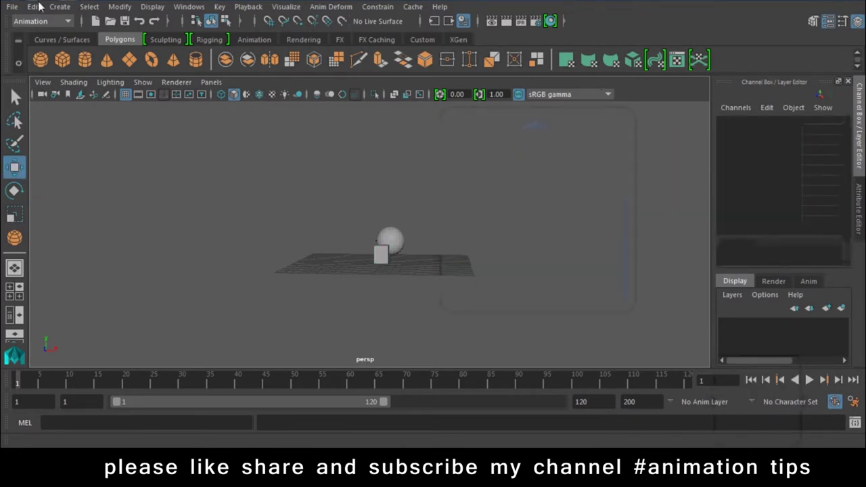
{"action": "left_click", "coordinate": [11, 6]}
{"action": "left_click", "coordinate": [30, 29]}
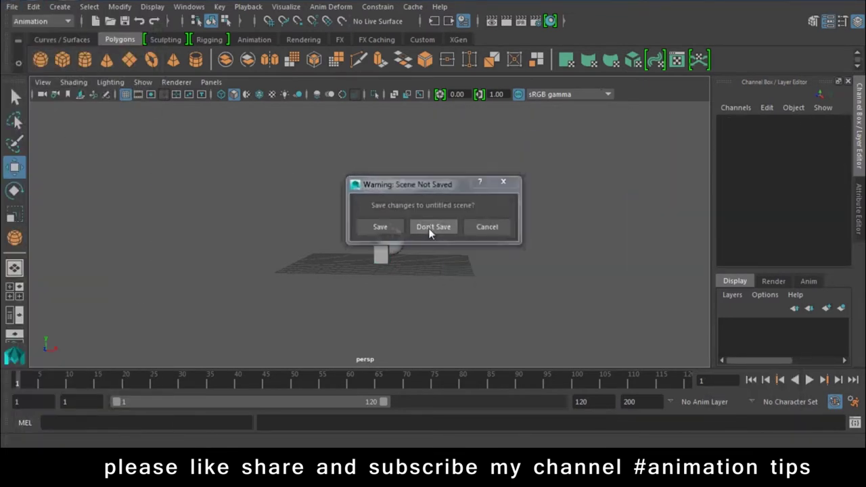
{"action": "left_click", "coordinate": [430, 228]}
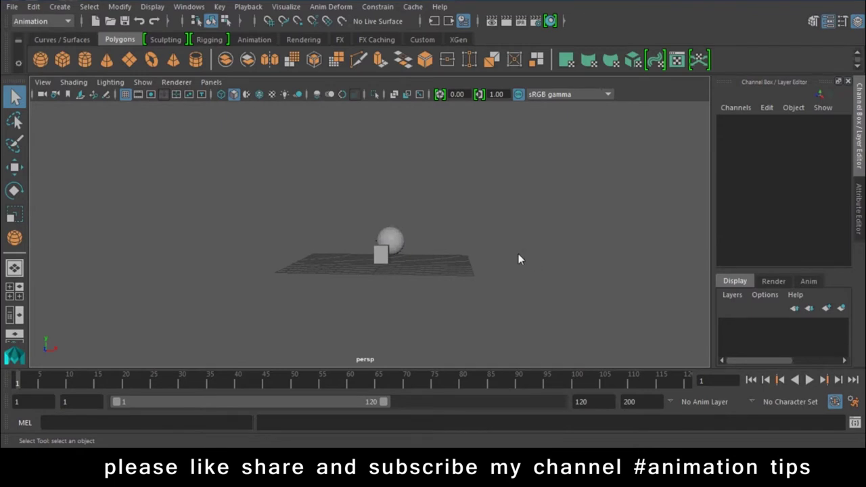
- Draw a polygon cube on the grid and zoom in on it
{"action": "right_click_drag", "start_coordinate": [389, 240], "coordinate": [443, 312], "text": "alt"}
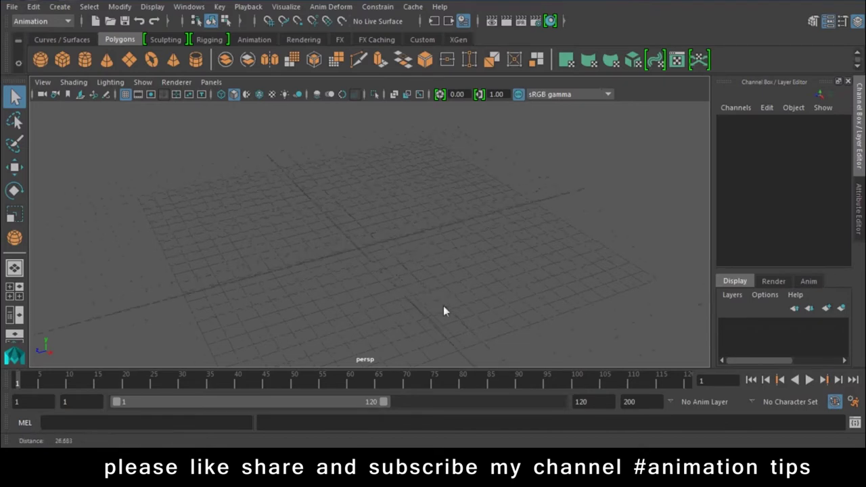
{"action": "left_click", "coordinate": [62, 60]}
{"action": "mouse_move", "coordinate": [368, 236]}
{"action": "left_mouse_down"}
{"action": "mouse_move", "coordinate": [318, 303]}
{"action": "mouse_move", "coordinate": [312, 175]}
{"action": "left_mouse_up"}
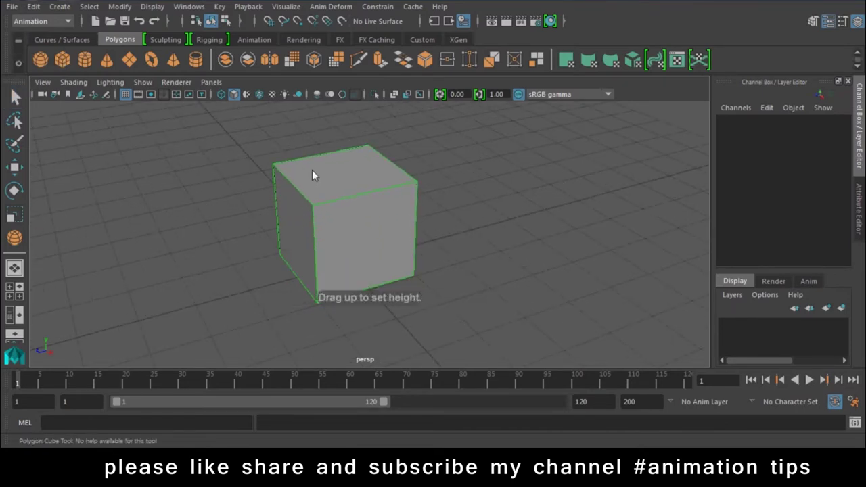
{"action": "key", "text": "w"}
{"action": "left_click_drag", "start_coordinate": [369, 223], "coordinate": [419, 238], "text": "alt"}
{"action": "mouse_move", "coordinate": [420, 238]}
{"action": "right_mouse_down", "text": "alt"}
{"action": "mouse_move", "coordinate": [450, 291]}
{"action": "mouse_move", "coordinate": [373, 304]}
{"action": "right_mouse_up", "text": "alt"}
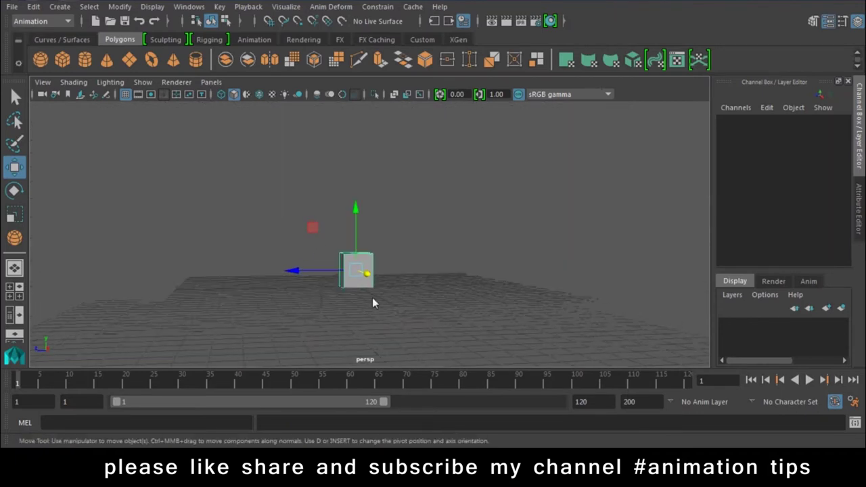
{"action": "right_click_drag", "start_coordinate": [361, 213], "coordinate": [456, 301], "text": "alt"}
{"action": "right_click_drag", "start_coordinate": [412, 260], "coordinate": [437, 268], "text": "alt"}
{"action": "left_click_drag", "start_coordinate": [430, 189], "coordinate": [300, 324]}
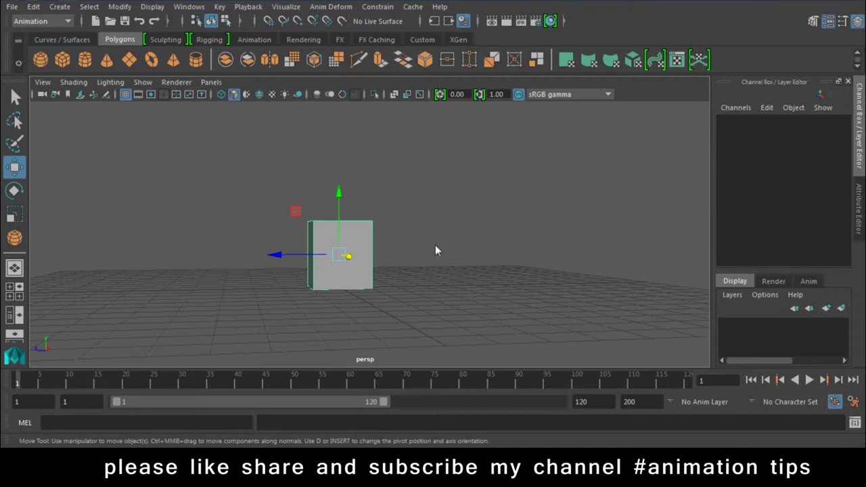
{"action": "left_click", "coordinate": [757, 452]}
{"action": "left_click", "coordinate": [777, 377]}
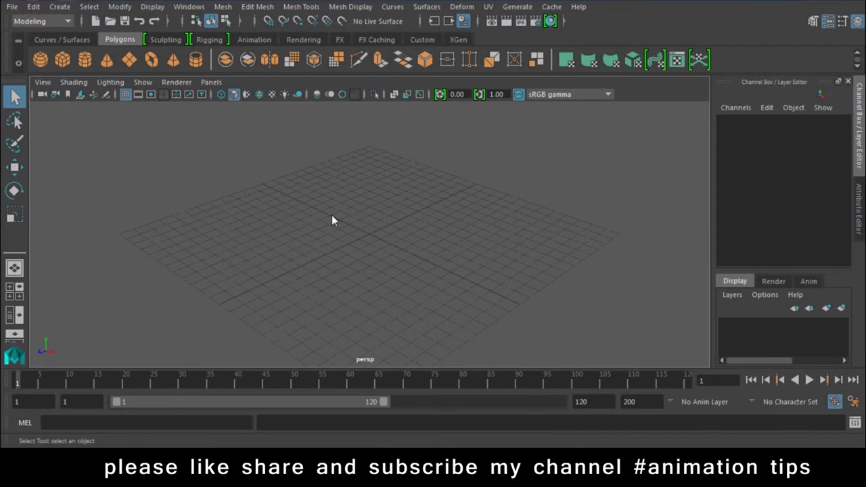
- Draw another polygon cube, pCube1, and select it from a low front view
{"action": "mouse_move", "coordinate": [332, 214]}
{"action": "left_mouse_down", "text": "alt"}
{"action": "mouse_move", "coordinate": [315, 233]}
{"action": "mouse_move", "coordinate": [339, 226]}
{"action": "left_mouse_up", "text": "alt"}
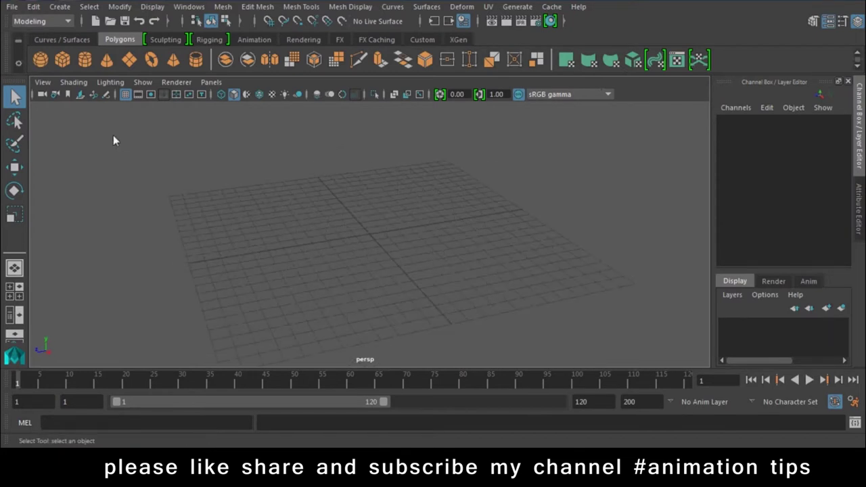
{"action": "left_click", "coordinate": [61, 60]}
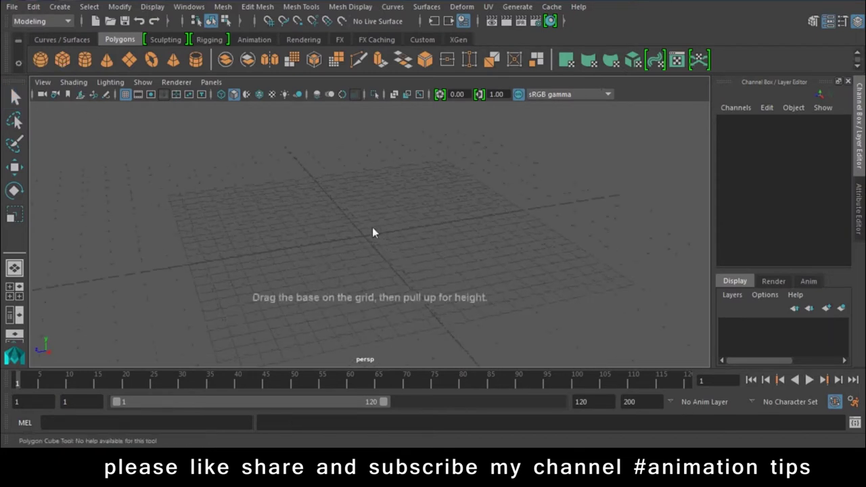
{"action": "left_click_drag", "start_coordinate": [349, 253], "coordinate": [353, 198]}
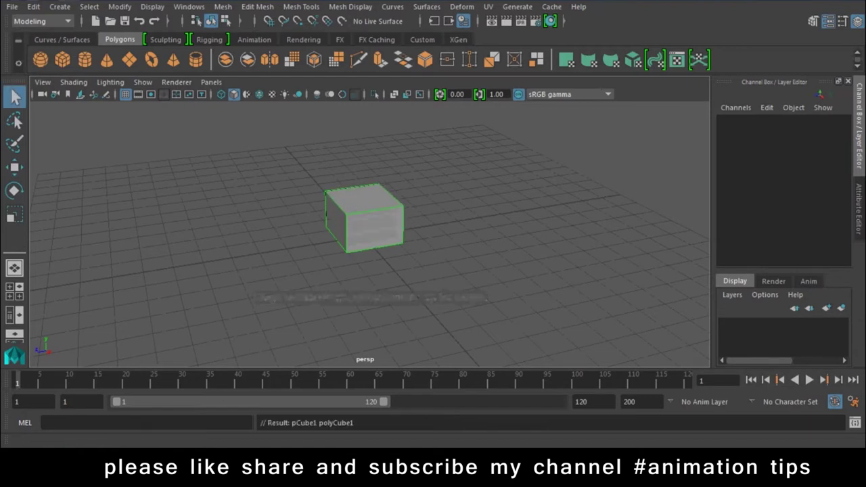
{"action": "key", "text": "w"}
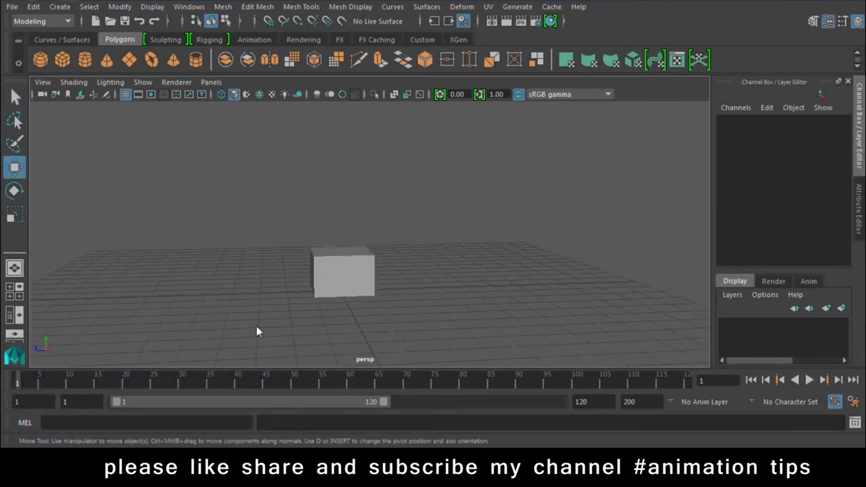
{"action": "left_click_drag", "start_coordinate": [413, 232], "coordinate": [203, 362]}
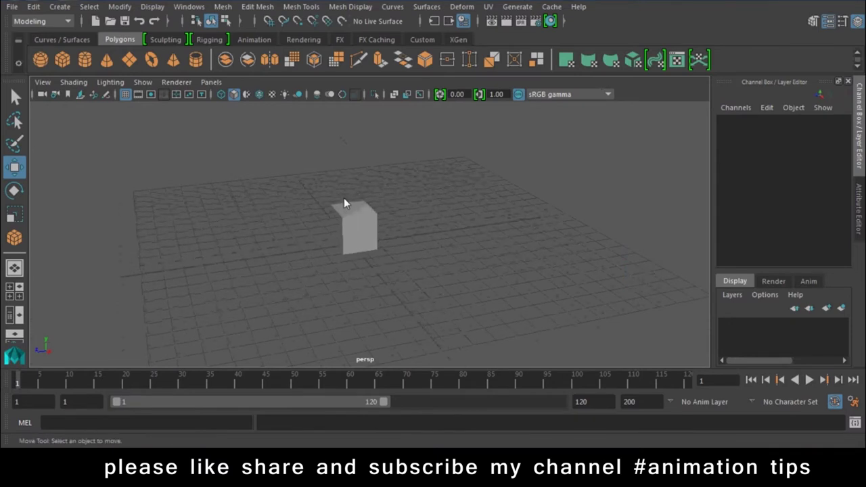
{"action": "left_click", "coordinate": [357, 253]}
{"action": "mouse_move", "coordinate": [357, 253]}
{"action": "left_mouse_down", "text": "alt"}
{"action": "mouse_move", "coordinate": [311, 292]}
{"action": "mouse_move", "coordinate": [350, 325]}
{"action": "left_mouse_up", "text": "alt"}
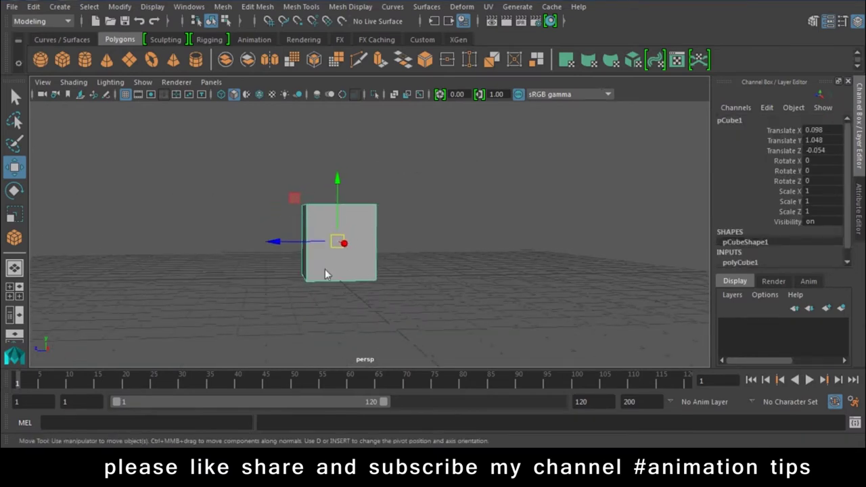
- Move the cube's pivot down to its bottom edge, checking it in the front view
{"action": "key", "text": "d"}
{"action": "mouse_move", "coordinate": [339, 180]}
{"action": "left_mouse_down"}
{"action": "mouse_move", "coordinate": [349, 230]}
{"action": "mouse_move", "coordinate": [399, 259]}
{"action": "left_mouse_up"}
{"action": "key", "text": "space"}
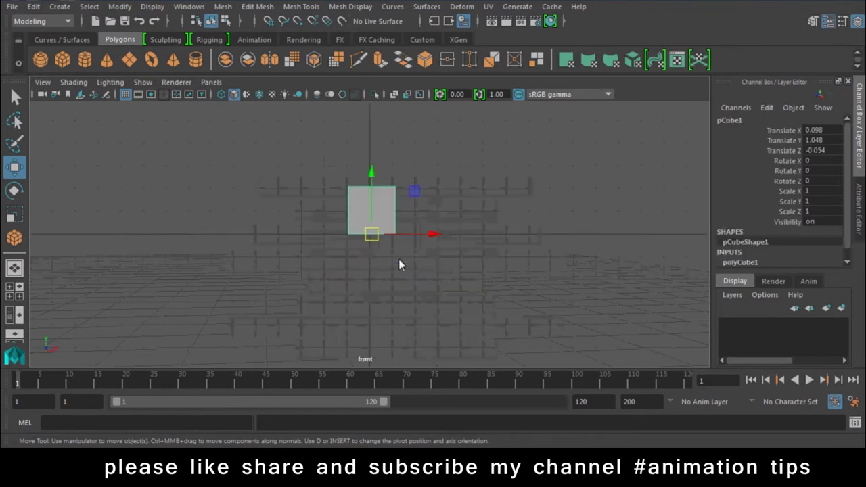
{"action": "scroll", "coordinate": [537, 270], "scroll_direction": "up", "scroll_amount": 2}
{"action": "scroll", "coordinate": [510, 287], "scroll_direction": "up", "scroll_amount": 3}
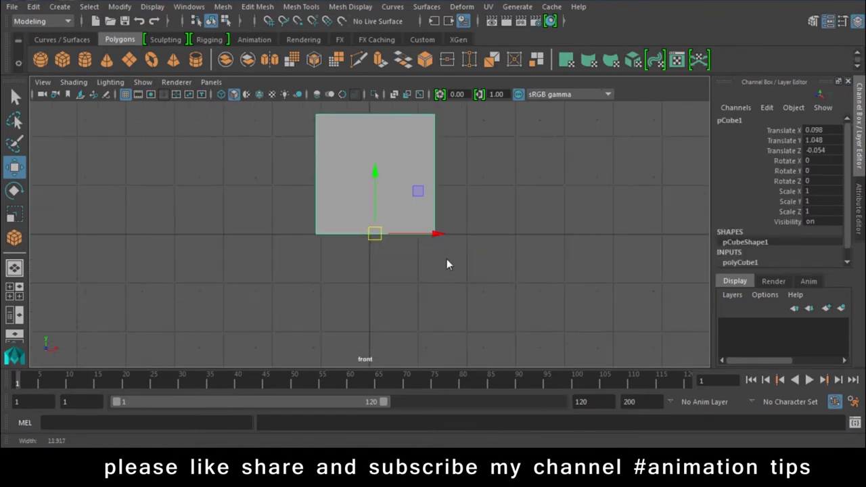
{"action": "key", "text": "space"}
{"action": "left_click_drag", "start_coordinate": [447, 258], "coordinate": [457, 231]}
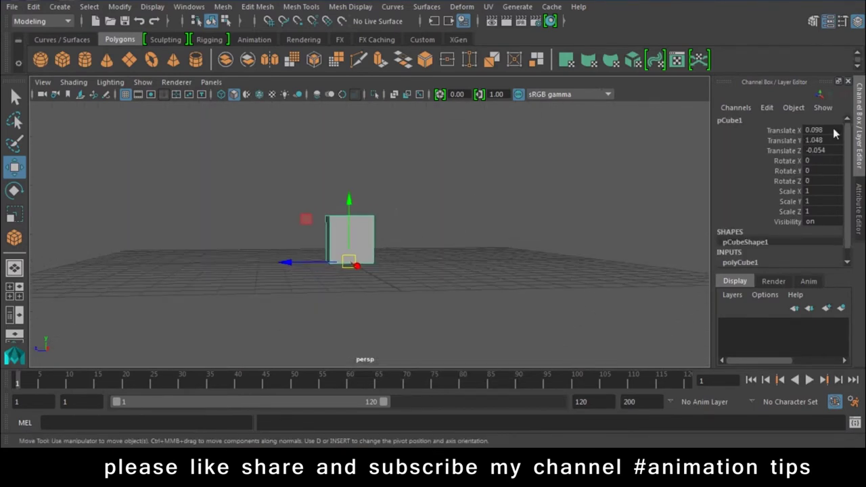
- Freeze the cube's transformations so its values reset to zero
{"action": "left_click", "coordinate": [132, 8]}
{"action": "left_click", "coordinate": [145, 65]}
{"action": "middle_click_drag", "start_coordinate": [425, 187], "coordinate": [342, 283], "text": "alt"}
- Duplicate the cube upward into a stack, each copy 2.122 units higher, up to pCube5
{"action": "key", "text": "ctrl+d"}
{"action": "mouse_move", "coordinate": [333, 257]}
{"action": "left_mouse_down"}
{"action": "mouse_move", "coordinate": [332, 203]}
{"action": "mouse_move", "coordinate": [334, 209]}
{"action": "left_mouse_up"}
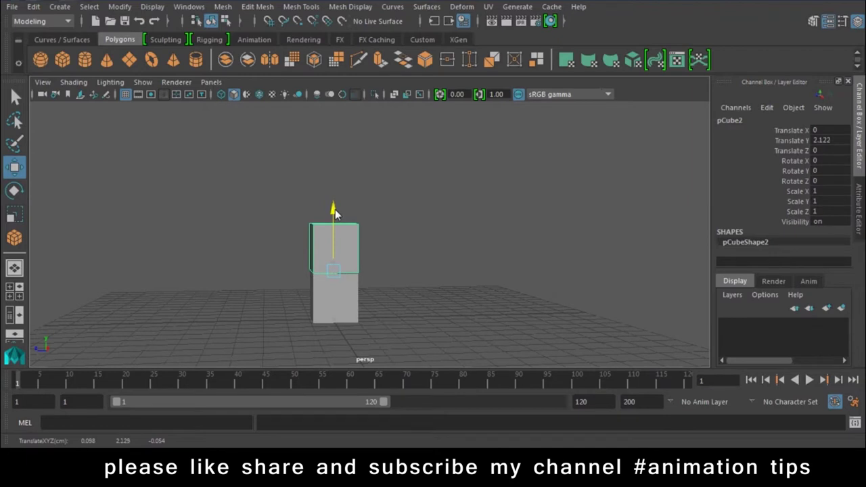
{"action": "key", "text": "shift+d"}
{"action": "key", "text": "shift+d"}
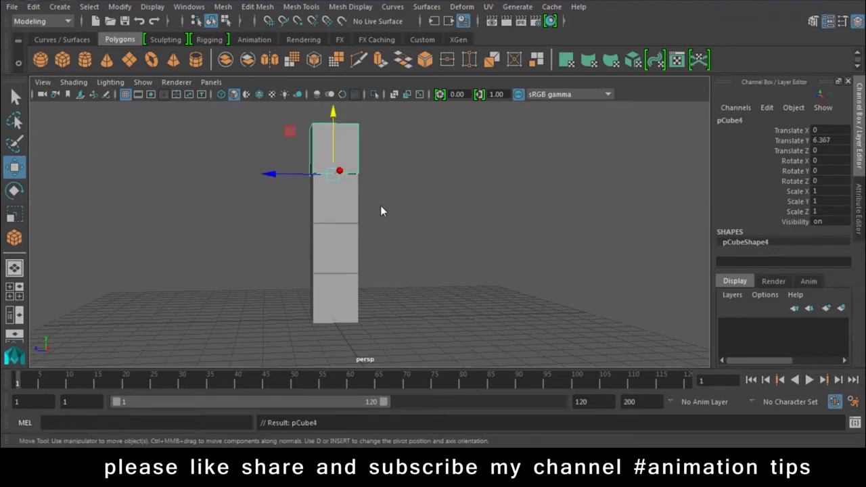
{"action": "key", "text": "shift+d"}
{"action": "mouse_move", "coordinate": [381, 209]}
{"action": "right_mouse_down", "text": "alt"}
{"action": "mouse_move", "coordinate": [413, 251]}
{"action": "mouse_move", "coordinate": [341, 212]}
{"action": "mouse_move", "coordinate": [362, 240]}
{"action": "right_mouse_up", "text": "alt"}
{"action": "mouse_move", "coordinate": [343, 301]}
{"action": "right_mouse_down", "text": "alt"}
{"action": "mouse_move", "coordinate": [350, 264]}
{"action": "mouse_move", "coordinate": [404, 345]}
{"action": "right_mouse_up", "text": "alt"}
- Select pCube5 down to pCube2 top-down and parent them into a chain
{"action": "left_click", "coordinate": [352, 267]}
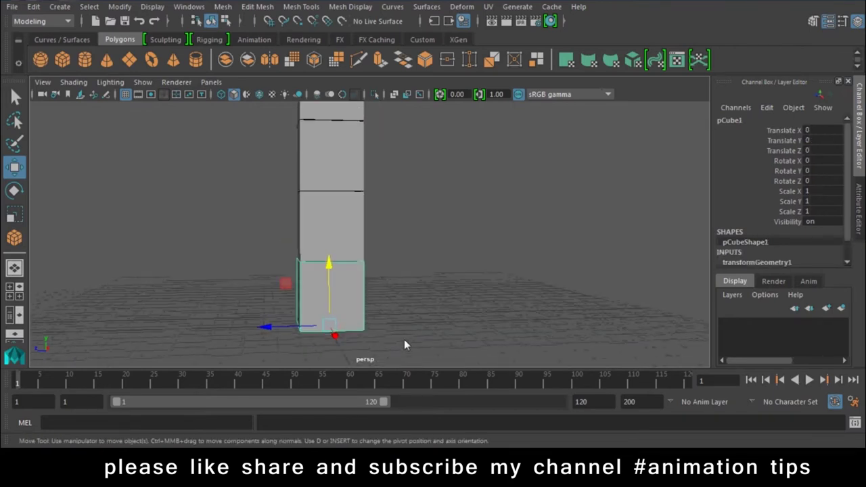
{"action": "left_click", "coordinate": [357, 247]}
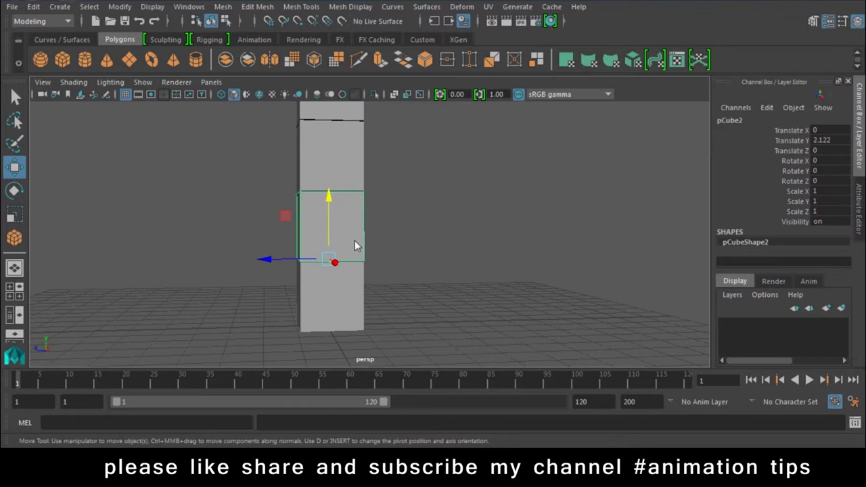
{"action": "middle_click_drag", "start_coordinate": [382, 246], "coordinate": [392, 342], "text": "alt"}
{"action": "left_click", "coordinate": [352, 173]}
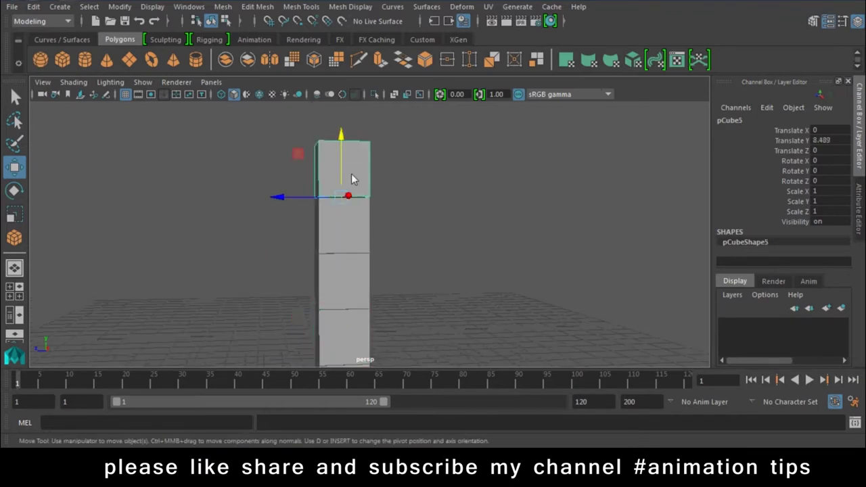
{"action": "middle_click_drag", "start_coordinate": [349, 283], "coordinate": [357, 199], "text": "alt"}
{"action": "left_click", "coordinate": [441, 194]}
{"action": "left_click", "coordinate": [362, 152]}
{"action": "left_click", "coordinate": [346, 200]}
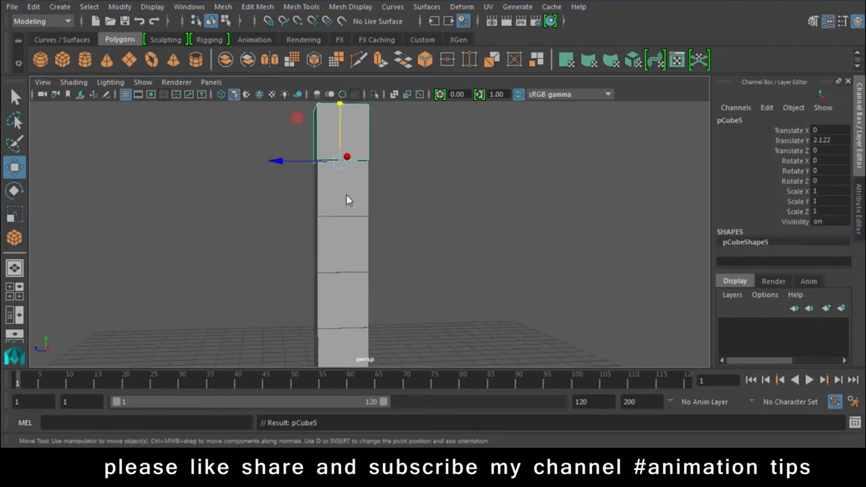
{"action": "left_click", "coordinate": [341, 246]}
{"action": "left_click", "coordinate": [340, 304]}
{"action": "key", "text": "p"}
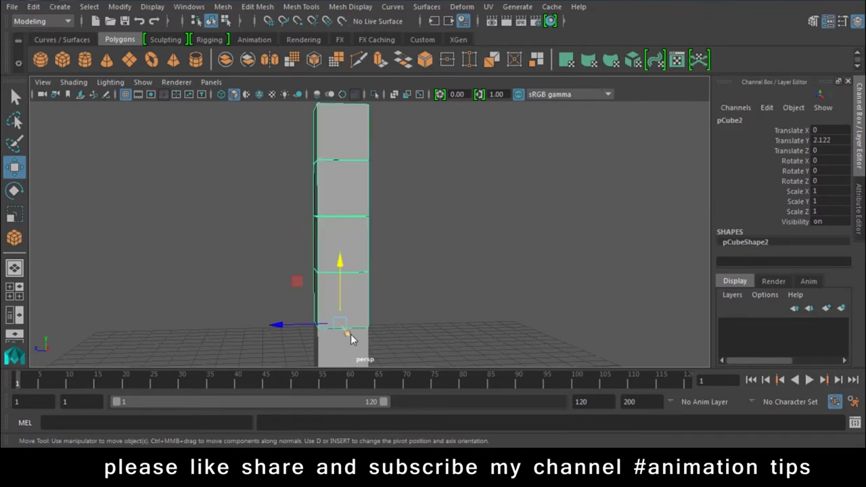
- Parent the chained stack under the bottom cube pCube1
{"action": "left_click", "coordinate": [342, 350], "text": "shift"}
{"action": "key", "text": "p"}
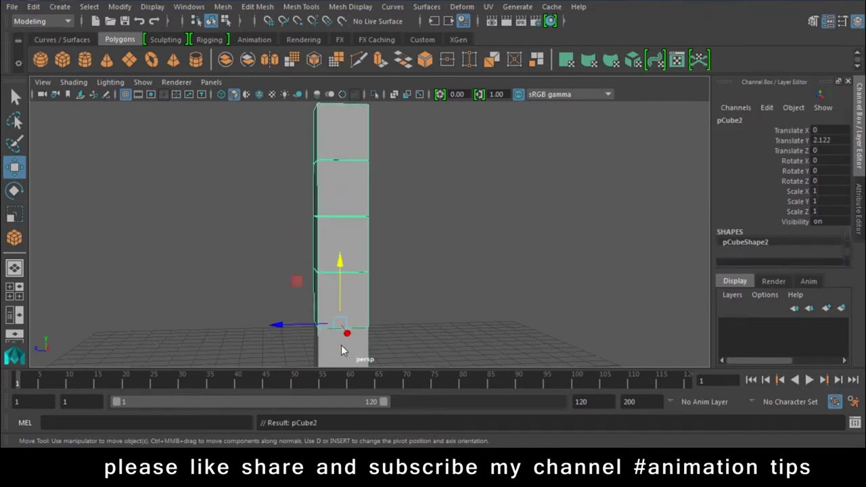
{"action": "left_click", "coordinate": [426, 278]}
- Flip the top cube pCube5 to Rotate X 180 as a trial, then undo back to 0
{"action": "scroll", "coordinate": [426, 283], "scroll_direction": "down", "scroll_amount": 3}
{"action": "left_click", "coordinate": [347, 186]}
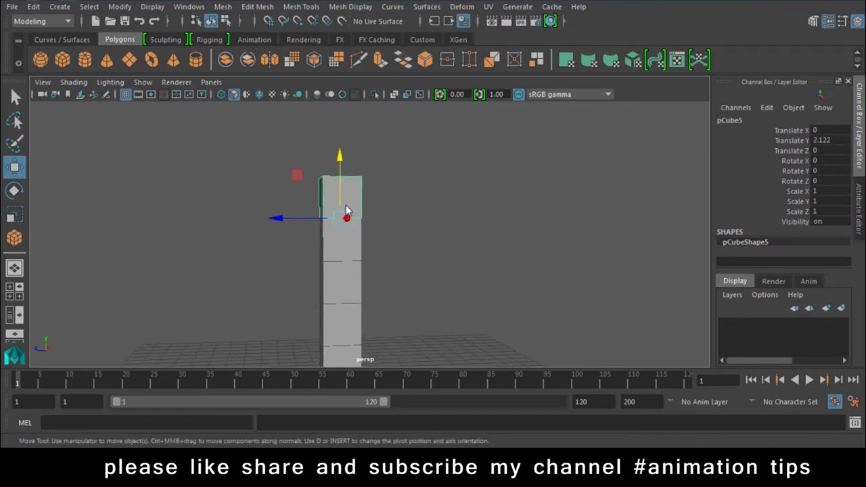
{"action": "left_click_drag", "start_coordinate": [528, 247], "coordinate": [391, 250], "text": "alt"}
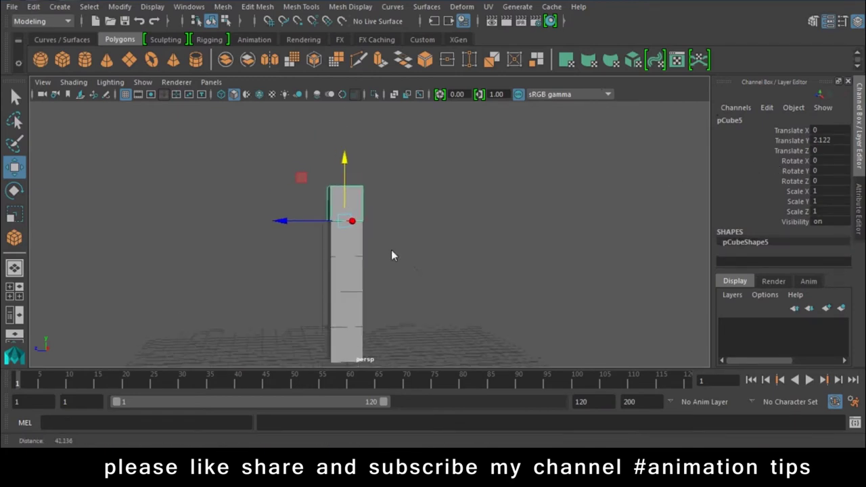
{"action": "left_click", "coordinate": [458, 232]}
{"action": "left_click", "coordinate": [350, 219]}
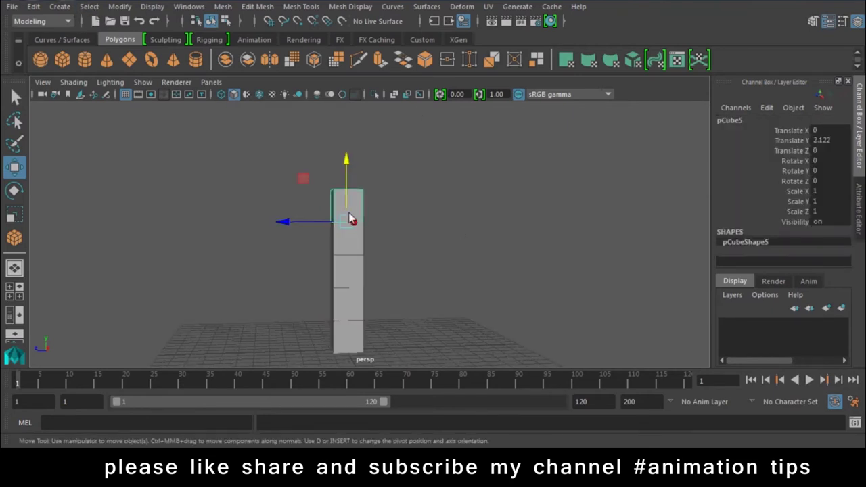
{"action": "key", "text": "e"}
{"action": "left_click_drag", "start_coordinate": [313, 172], "coordinate": [298, 255]}
{"action": "type", "text": "180"}
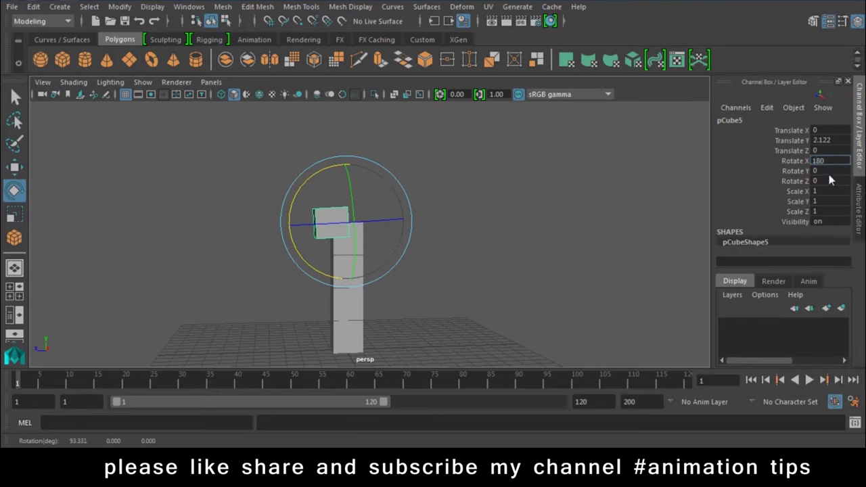
{"action": "key", "text": "Return"}
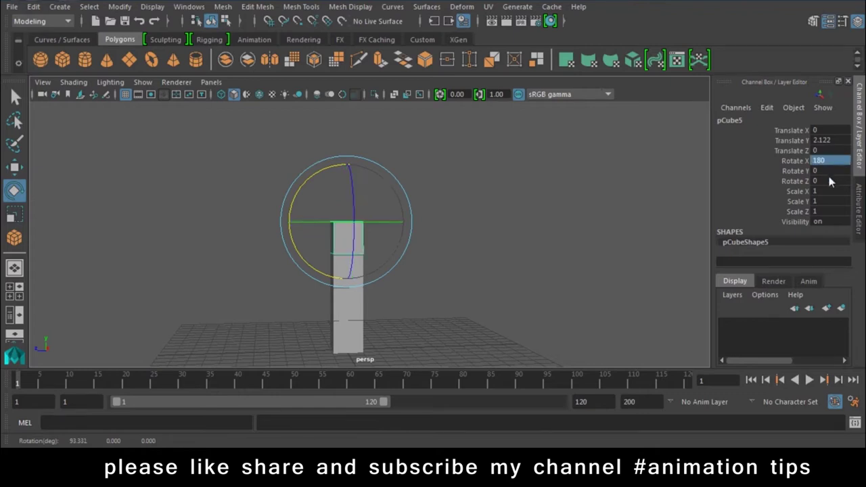
{"action": "right_click_drag", "start_coordinate": [560, 156], "coordinate": [574, 329], "text": "alt"}
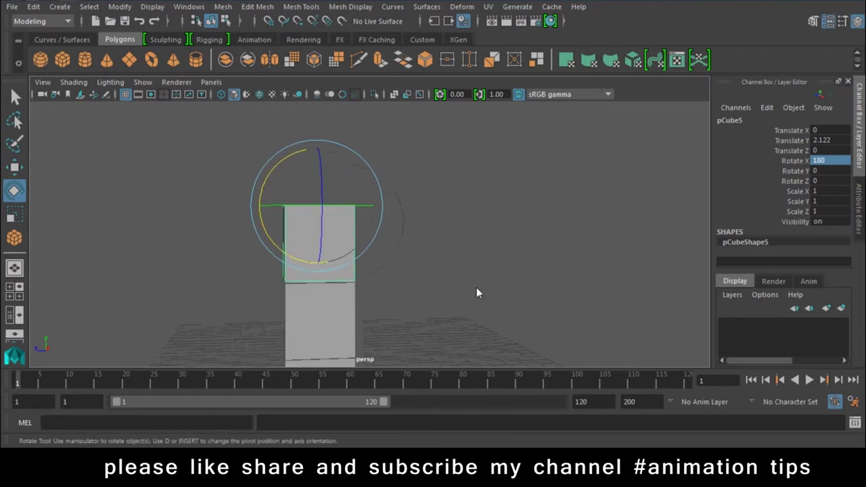
{"action": "key", "text": "ctrl+z"}
{"action": "key", "text": "ctrl+z"}
- Open the Outliner and expand the pCube1–pCube4 hierarchy to reveal pCube5
{"action": "left_click", "coordinate": [188, 6]}
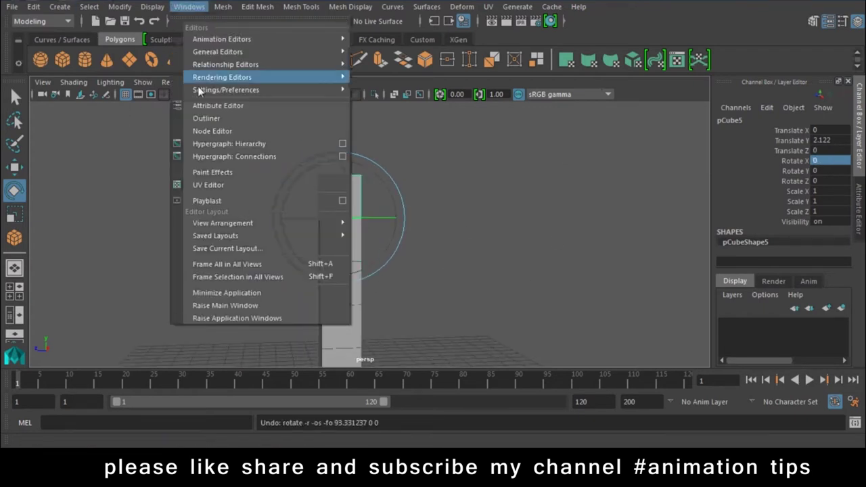
{"action": "left_click", "coordinate": [203, 117]}
{"action": "mouse_move", "coordinate": [453, 273]}
{"action": "left_mouse_down"}
{"action": "mouse_move", "coordinate": [117, 128]}
{"action": "mouse_move", "coordinate": [74, 46]}
{"action": "left_mouse_up"}
{"action": "left_click", "coordinate": [53, 145]}
{"action": "left_click", "coordinate": [66, 158]}
{"action": "left_click", "coordinate": [80, 172]}
{"action": "left_click", "coordinate": [79, 171]}
{"action": "left_click", "coordinate": [91, 182]}
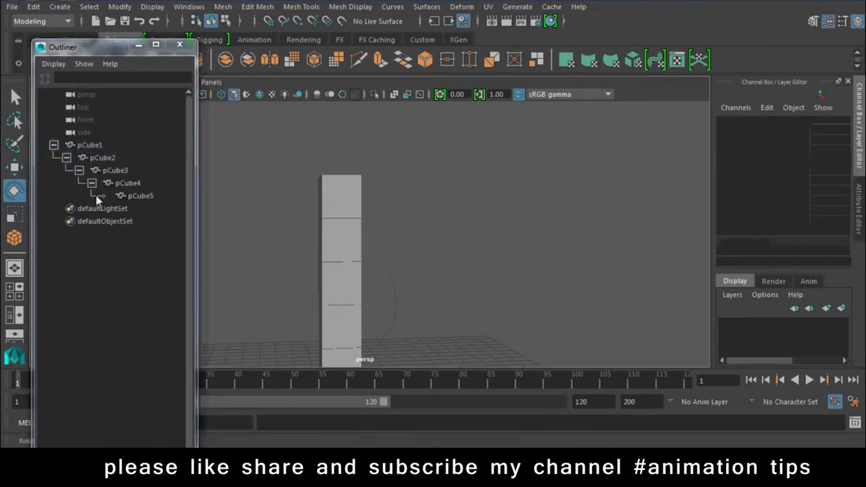
- Set Rotate X to 180 on pCube5 and pCube4 so they fold down
{"action": "left_click", "coordinate": [150, 197]}
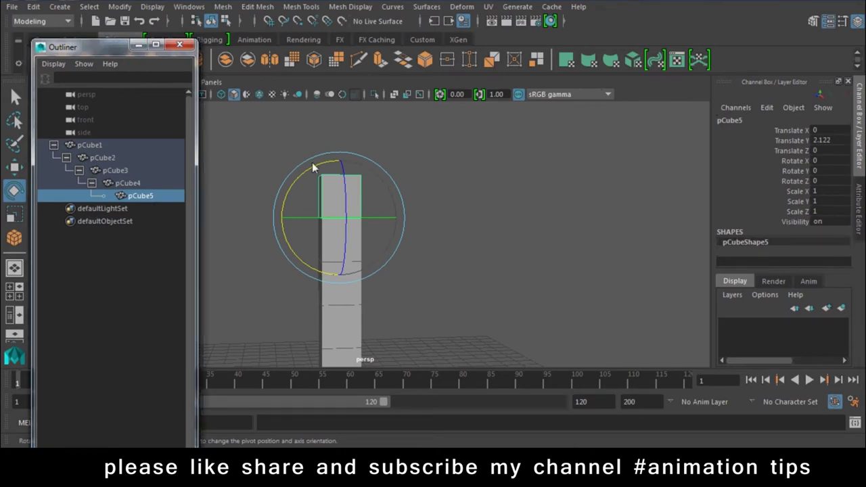
{"action": "left_click_drag", "start_coordinate": [315, 173], "coordinate": [291, 203]}
{"action": "left_click", "coordinate": [830, 162]}
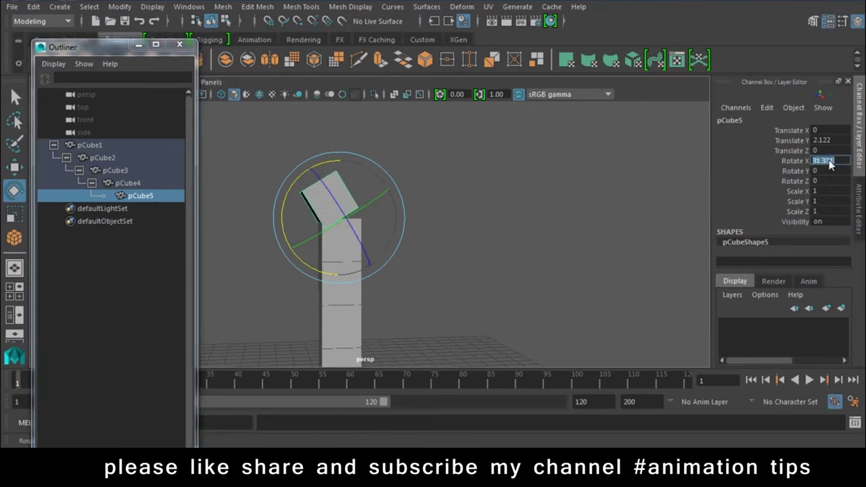
{"action": "type", "text": "180"}
{"action": "key", "text": "Return"}
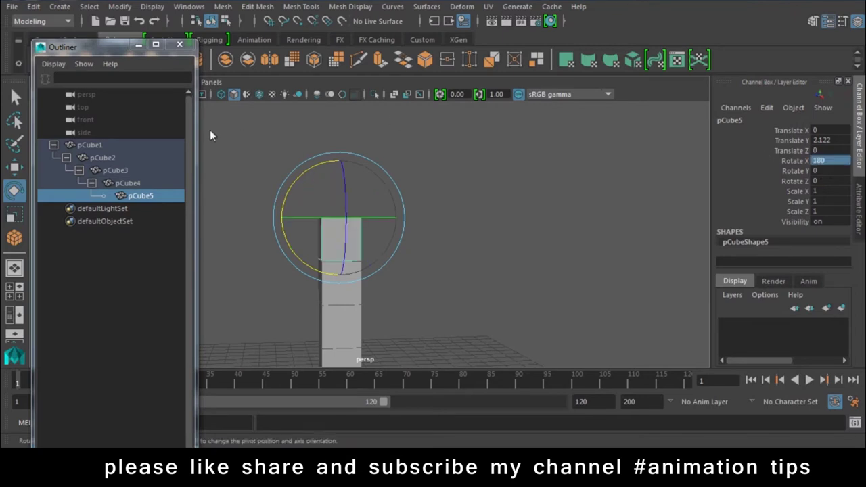
{"action": "left_click", "coordinate": [133, 183]}
{"action": "left_click", "coordinate": [797, 161]}
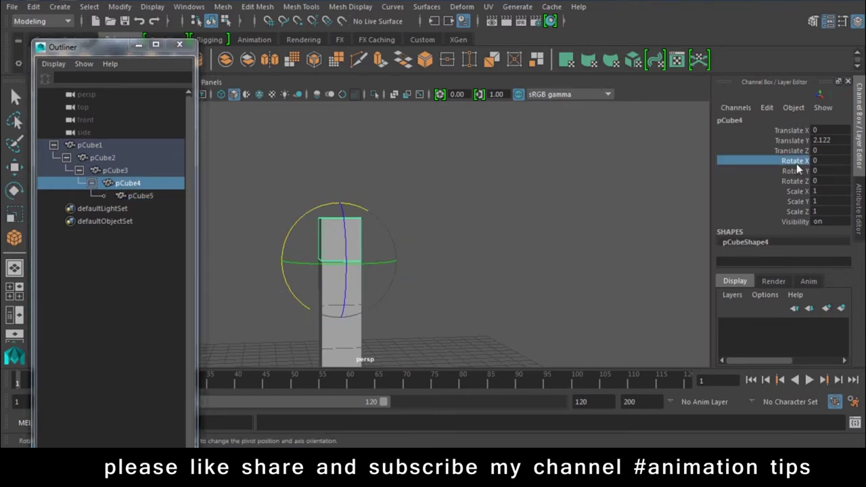
{"action": "middle_click_drag", "start_coordinate": [434, 216], "coordinate": [807, 140]}
{"action": "left_click", "coordinate": [825, 161]}
{"action": "type", "text": "1"}
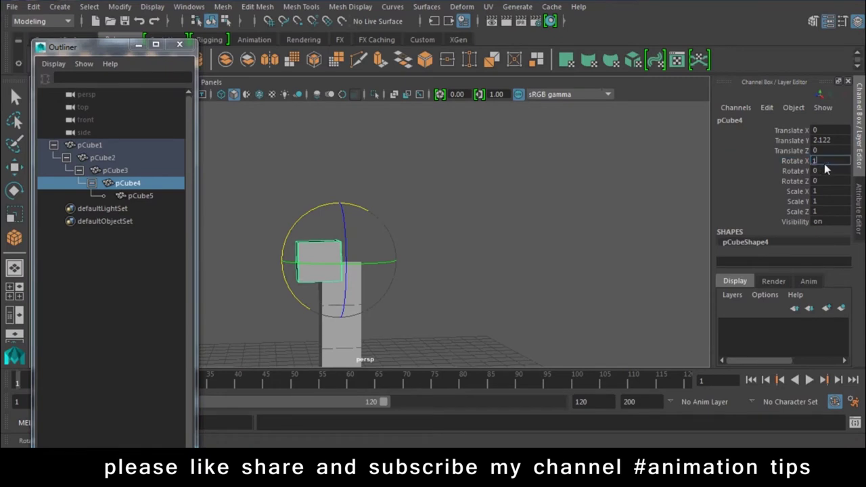
{"action": "type", "text": "80"}
{"action": "key", "text": "Return"}
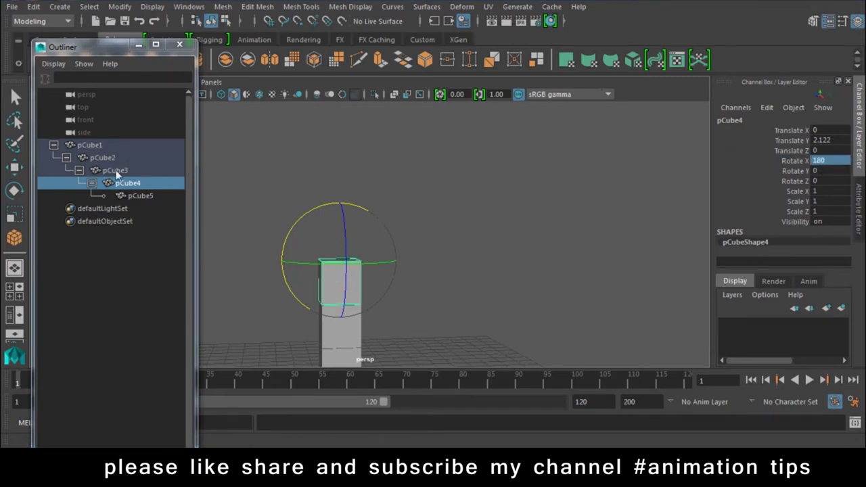
- Set pCube3's Rotate X to 180, then select pCube2 to edit its rotation
{"action": "left_click", "coordinate": [127, 172]}
{"action": "left_click", "coordinate": [798, 160]}
{"action": "middle_click_drag", "start_coordinate": [798, 161], "coordinate": [282, 262]}
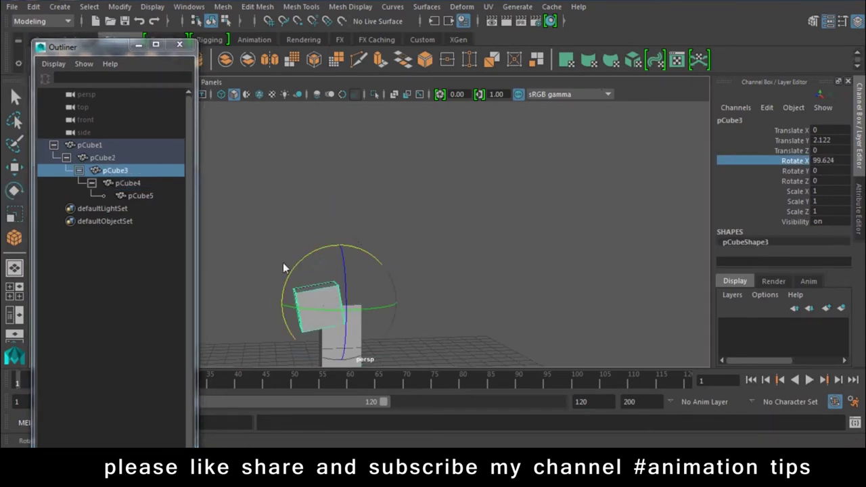
{"action": "left_click", "coordinate": [845, 163]}
{"action": "type", "text": "18"}
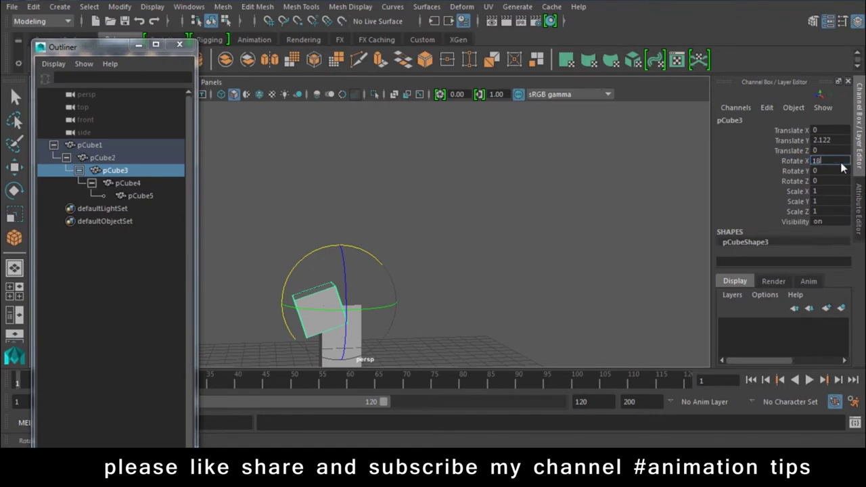
{"action": "key", "text": "Return"}
{"action": "left_click", "coordinate": [129, 183]}
{"action": "key", "text": "e"}
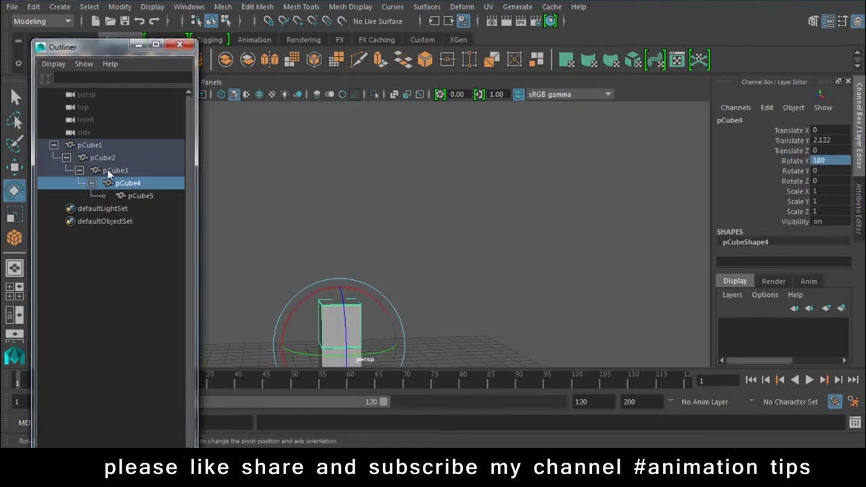
{"action": "left_click", "coordinate": [147, 156]}
{"action": "left_click", "coordinate": [829, 161]}
- Finish pCube2 at Rotate X 180 so the chain folds into a single cube
{"action": "type", "text": "1"}
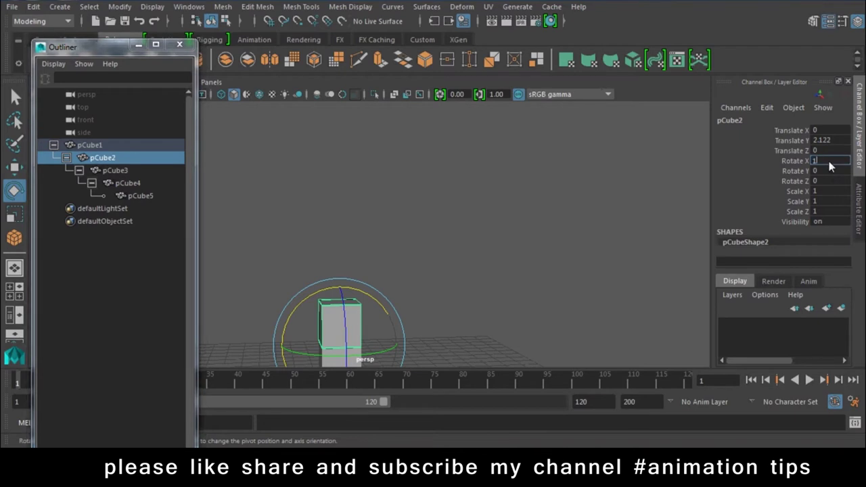
{"action": "key", "text": "Return"}
{"action": "left_click", "coordinate": [513, 237]}
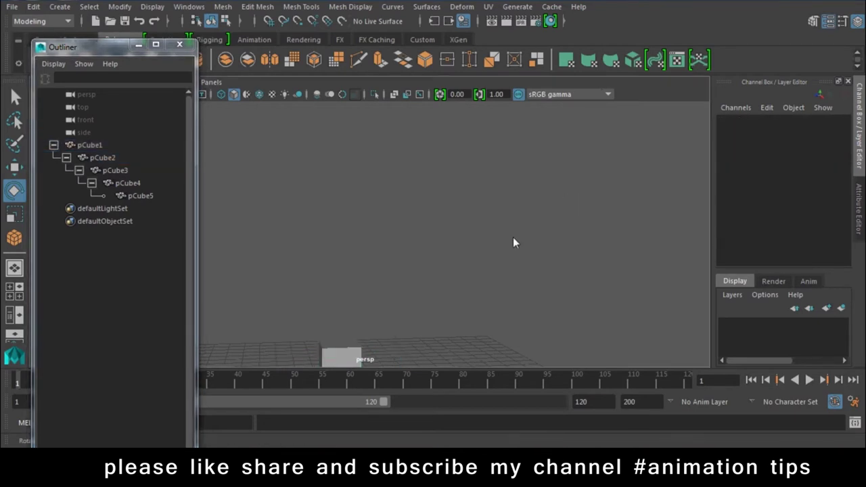
{"action": "left_click_drag", "start_coordinate": [513, 237], "coordinate": [429, 220], "text": "alt"}
{"action": "key", "text": "ctrl+shift+a"}
{"action": "key", "text": "w"}
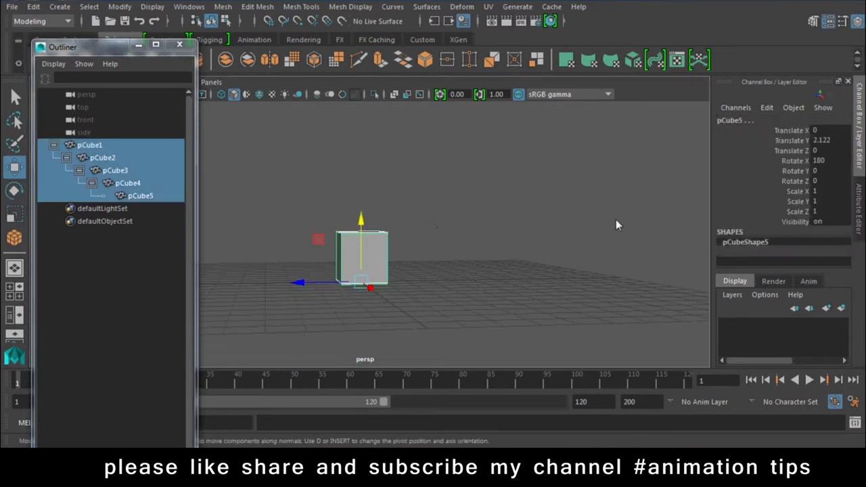
{"action": "left_click", "coordinate": [612, 223]}
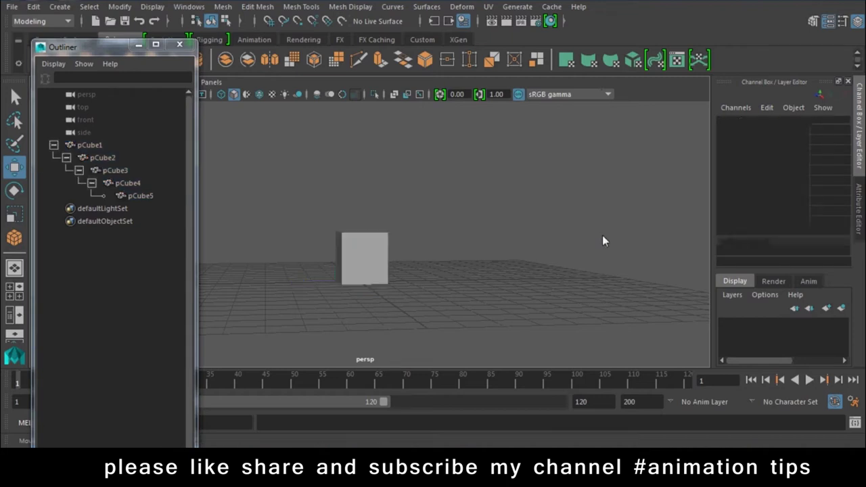
{"action": "left_click_drag", "start_coordinate": [602, 235], "coordinate": [389, 237], "text": "alt"}
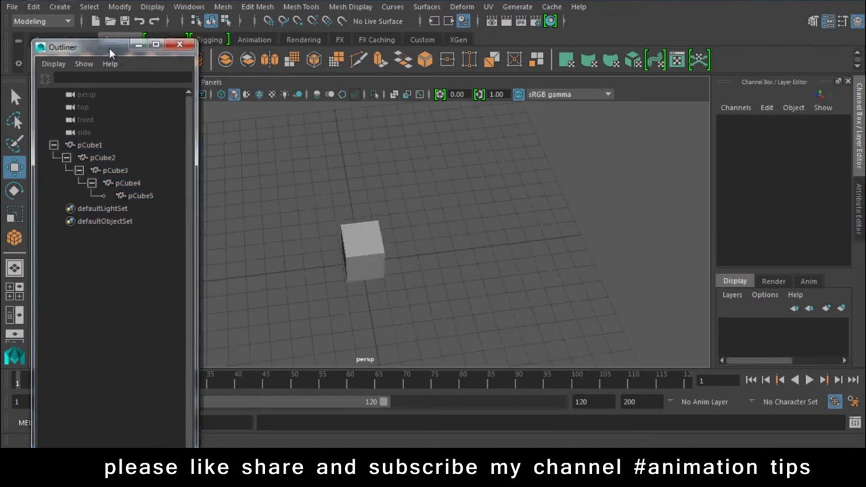
- Draw a NURBS circle around the cube and zero its Translate X/Y/Z and Rotate X
{"action": "left_click_drag", "start_coordinate": [109, 48], "coordinate": [30, 227]}
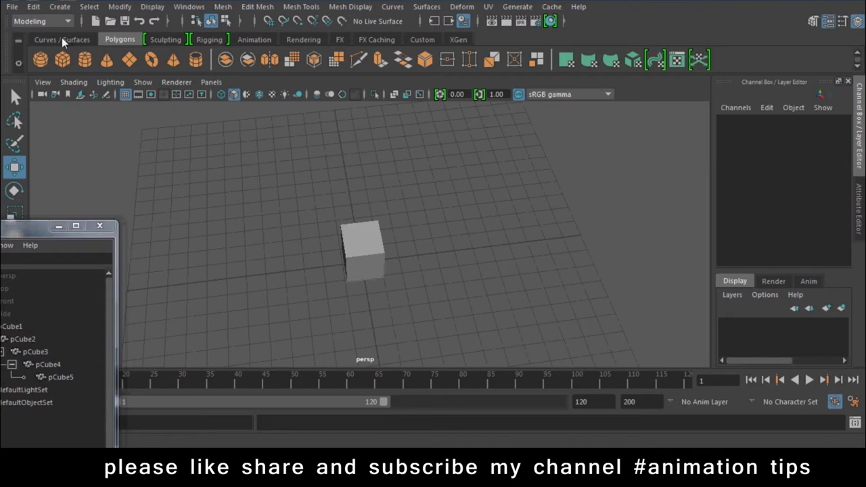
{"action": "left_click", "coordinate": [62, 38]}
{"action": "left_click", "coordinate": [40, 60]}
{"action": "left_click_drag", "start_coordinate": [384, 270], "coordinate": [412, 268]}
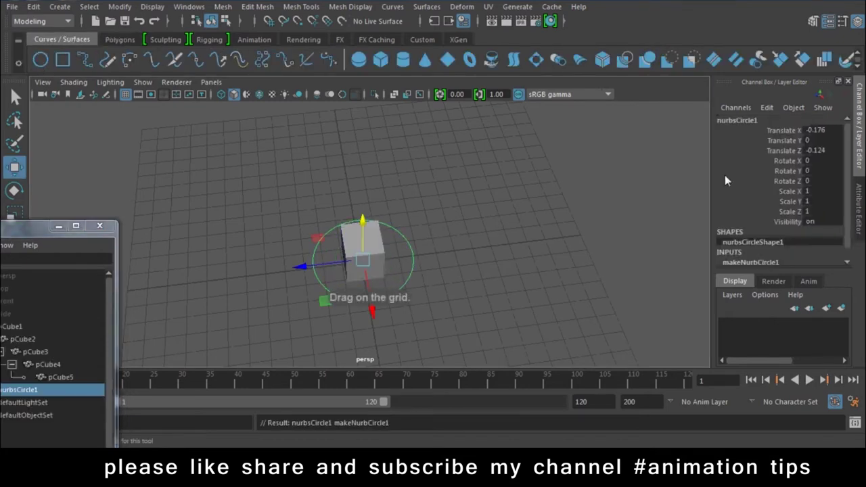
{"action": "left_click_drag", "start_coordinate": [818, 132], "coordinate": [821, 160]}
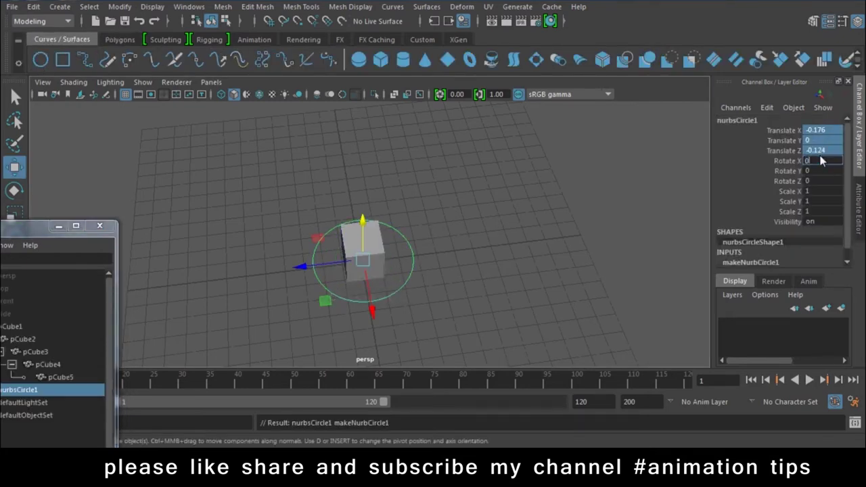
{"action": "key", "text": "Return"}
{"action": "left_click_drag", "start_coordinate": [490, 304], "coordinate": [476, 246], "text": "alt"}
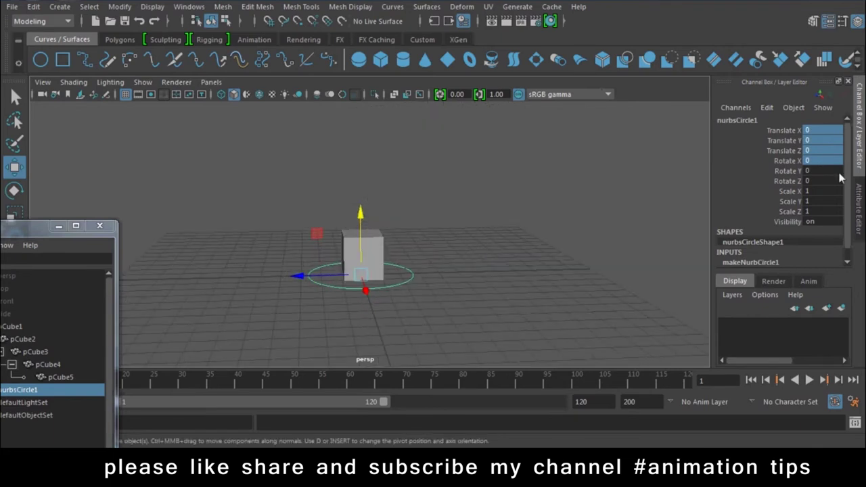
{"action": "left_click_drag", "start_coordinate": [785, 140], "coordinate": [792, 222]}
- Move all the circle's keyable channels to Nonkeyable Hidden and rename it CTRL
{"action": "right_click", "coordinate": [778, 203]}
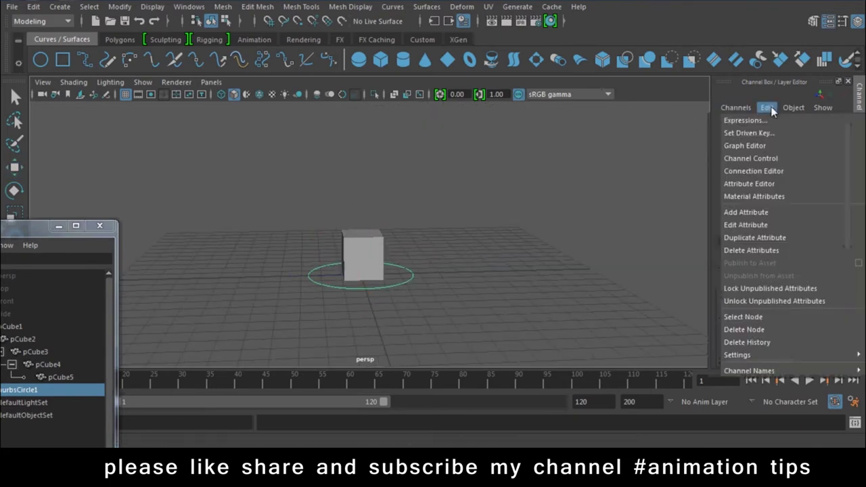
{"action": "left_click", "coordinate": [745, 145]}
{"action": "left_click_drag", "start_coordinate": [318, 212], "coordinate": [318, 286]}
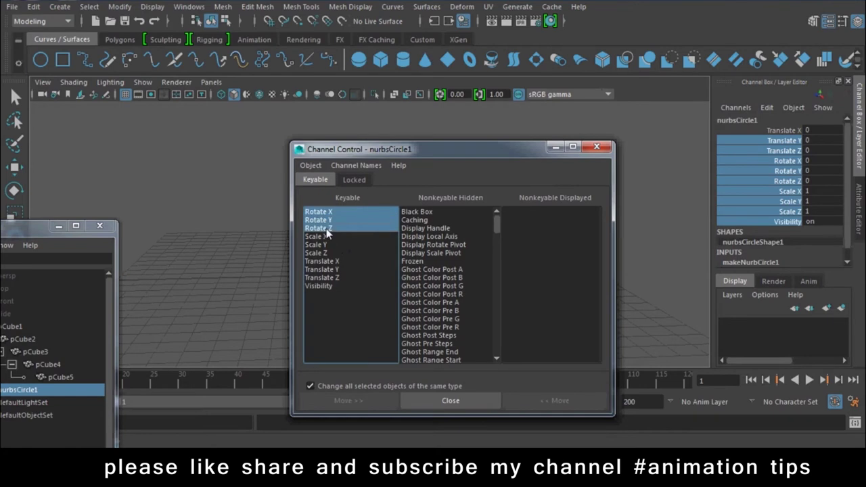
{"action": "left_click", "coordinate": [384, 407]}
{"action": "left_click", "coordinate": [451, 401]}
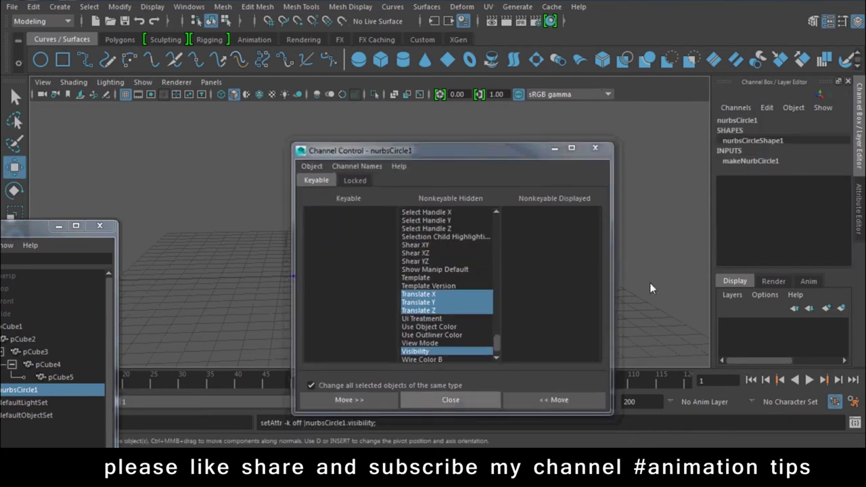
{"action": "double_click", "coordinate": [741, 121]}
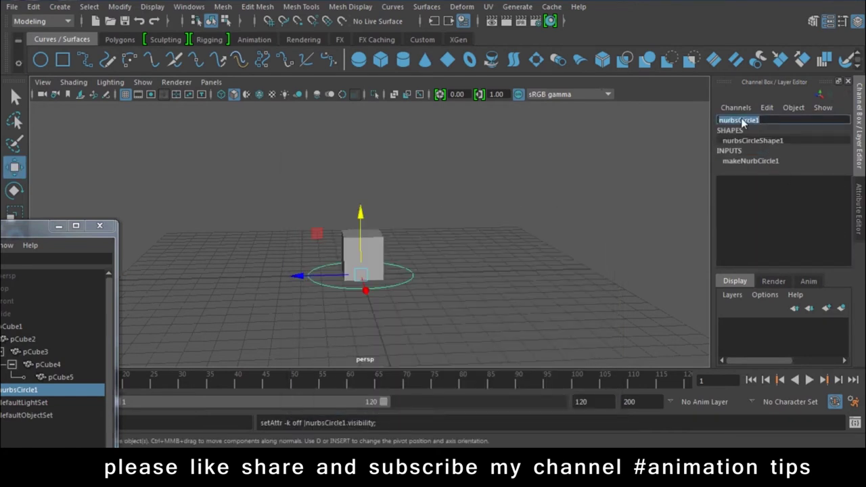
{"action": "type", "text": "CTRL"}
{"action": "key", "text": "Return"}
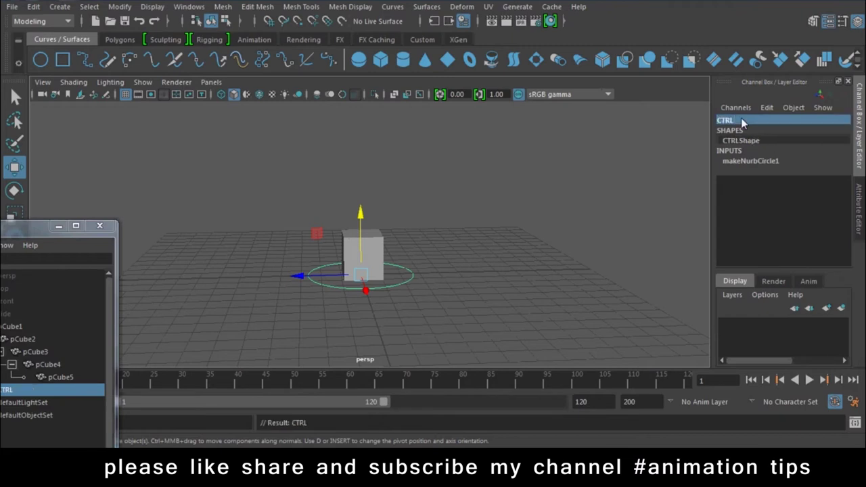
- Add a keyable float attribute named Transform to CTRL with minimum 5
{"action": "left_click", "coordinate": [768, 108]}
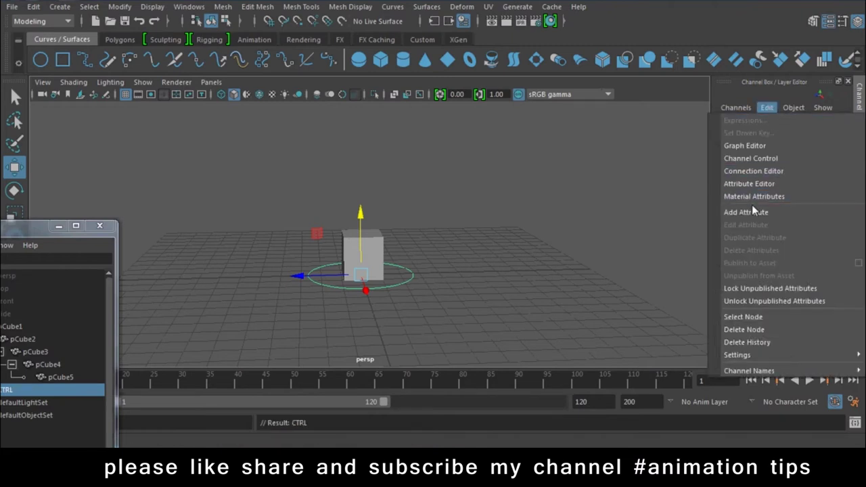
{"action": "left_click", "coordinate": [750, 212]}
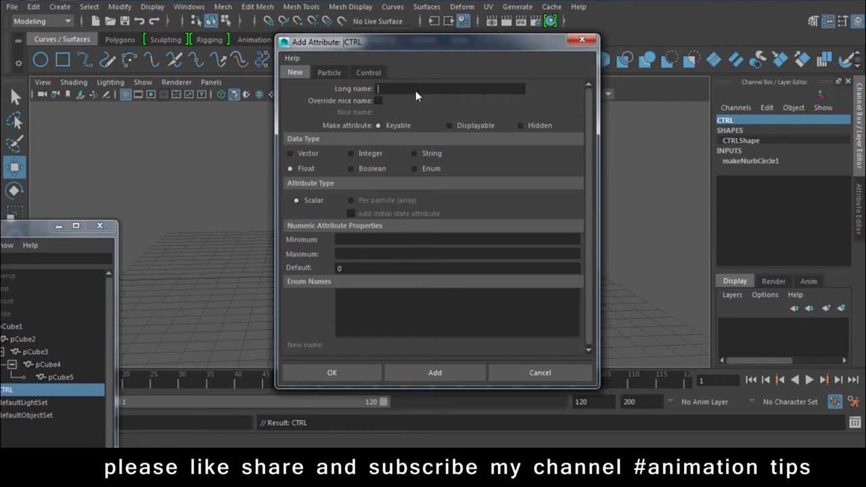
{"action": "type", "text": "Tran"}
{"action": "left_click", "coordinate": [349, 243]}
{"action": "type", "text": "5"}
{"action": "left_click", "coordinate": [332, 374]}
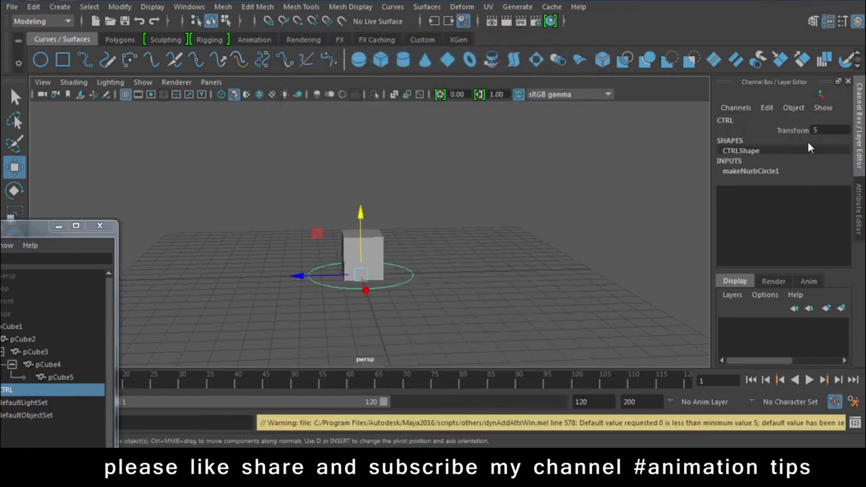
{"action": "left_click", "coordinate": [792, 130]}
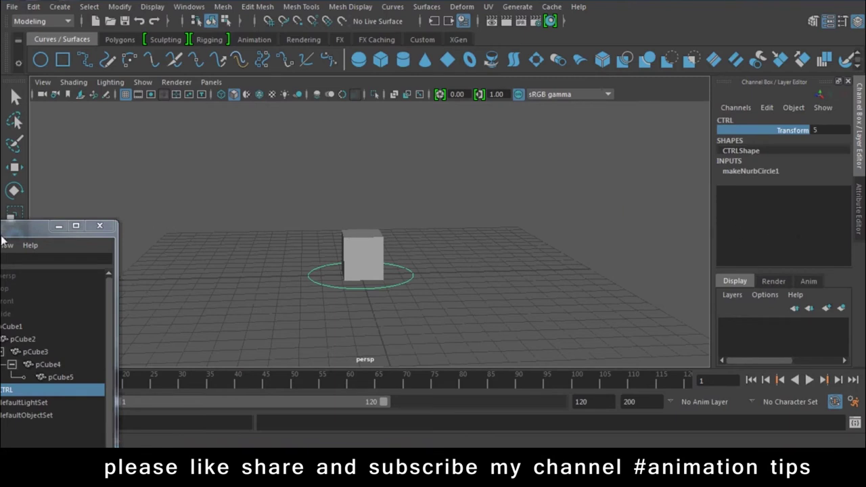
{"action": "left_click", "coordinate": [766, 108]}
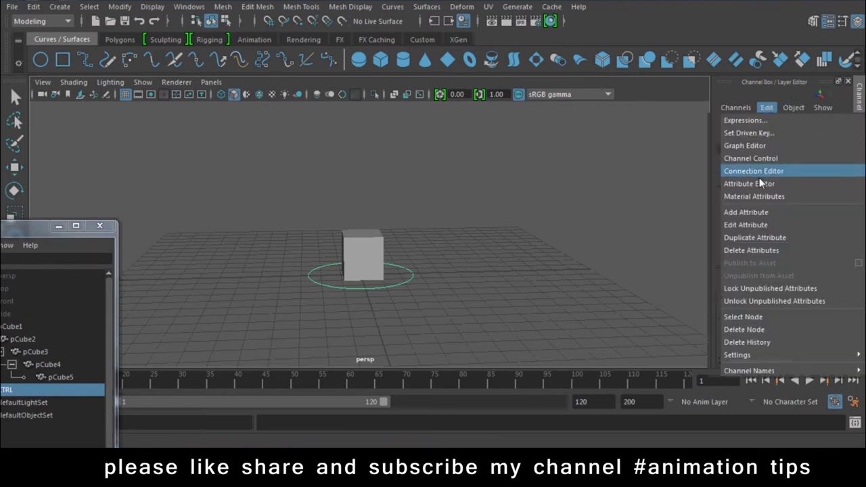
- Edit CTRL's Transform attribute to have minimum 0 and maximum 5, then close the Outliner
{"action": "left_click", "coordinate": [745, 224]}
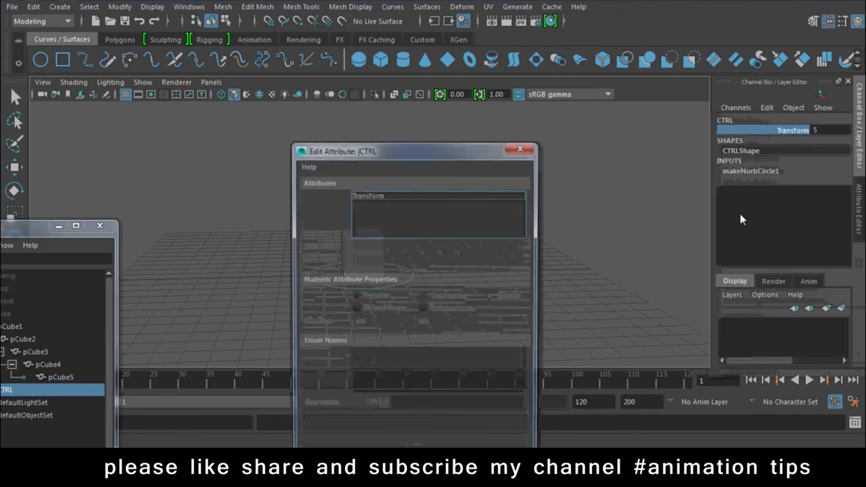
{"action": "left_click", "coordinate": [388, 195]}
{"action": "left_click_drag", "start_coordinate": [420, 153], "coordinate": [407, 93]}
{"action": "left_click", "coordinate": [371, 262]}
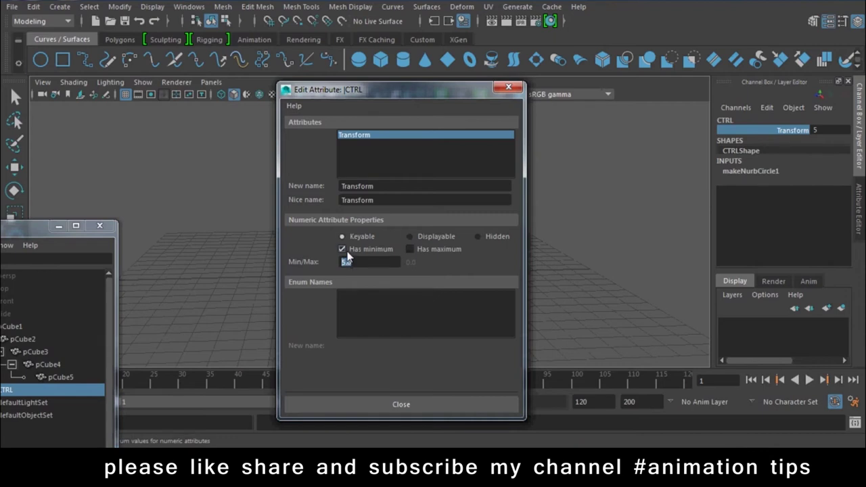
{"action": "left_click", "coordinate": [410, 249]}
{"action": "type", "text": "0"}
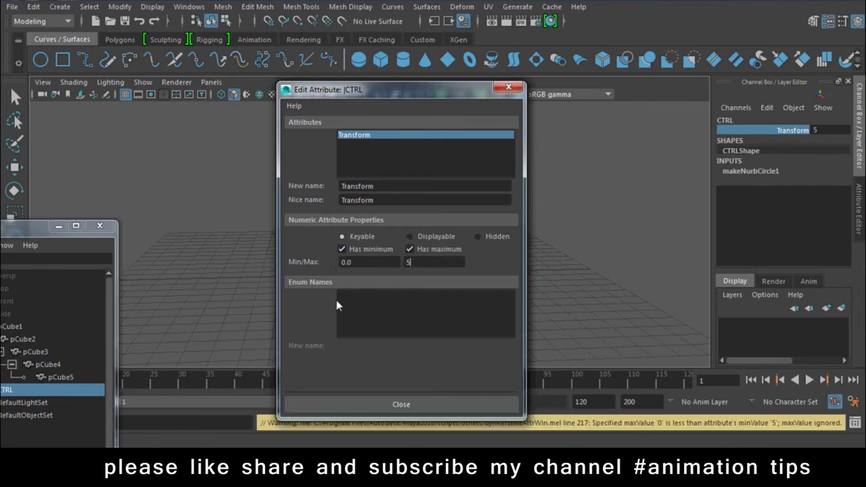
{"action": "left_click", "coordinate": [360, 406]}
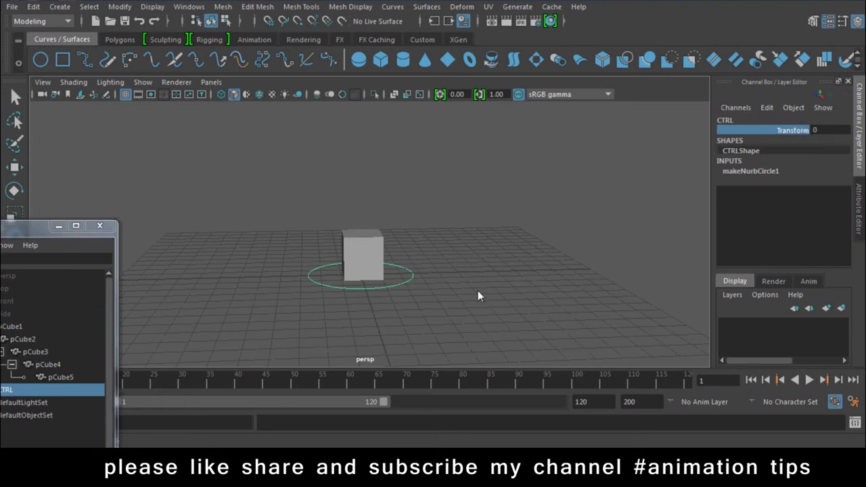
{"action": "left_click", "coordinate": [99, 225]}
- Switch to the Animation menu set, open Set Driven Key, and load CTRL as driver
{"action": "left_click", "coordinate": [193, 7]}
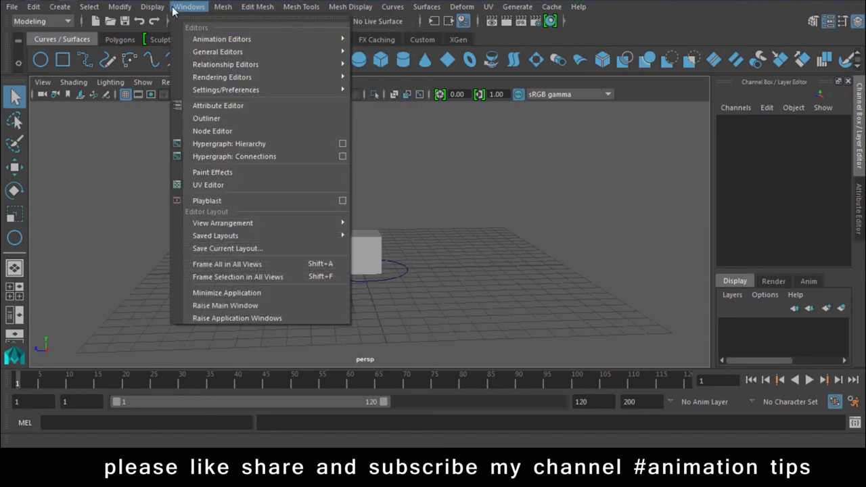
{"action": "left_click", "coordinate": [48, 21]}
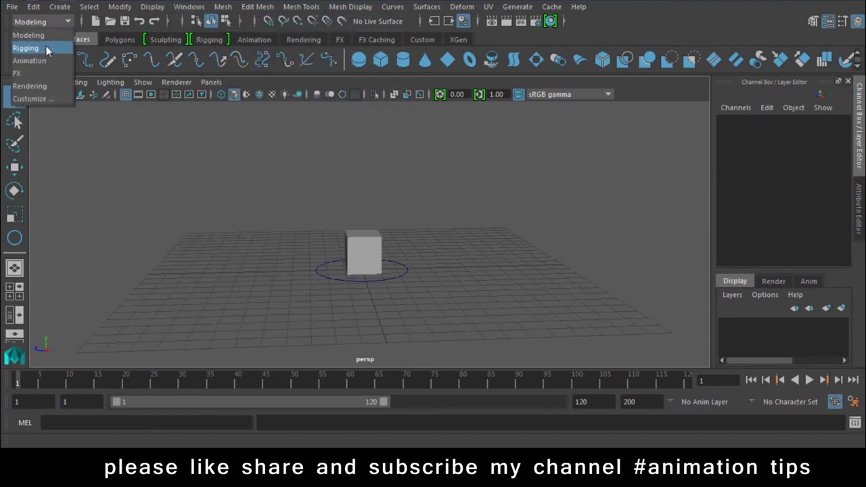
{"action": "left_click", "coordinate": [29, 48]}
{"action": "left_click", "coordinate": [40, 21]}
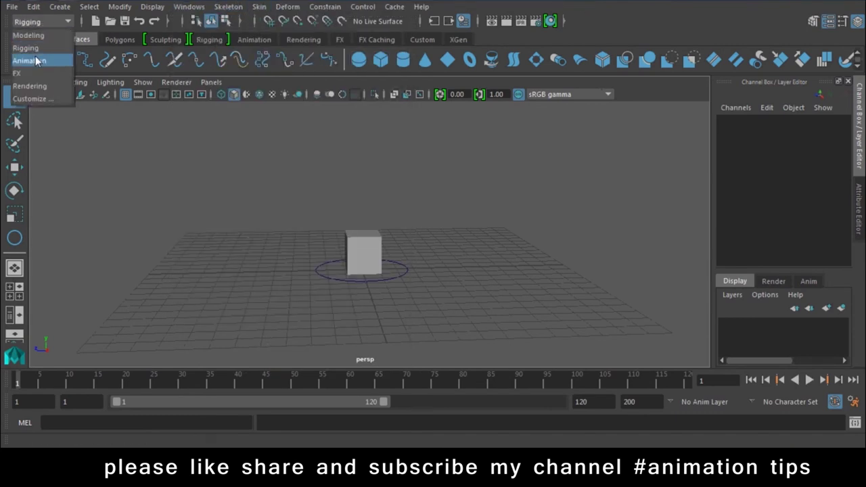
{"action": "left_click", "coordinate": [35, 59]}
{"action": "left_click", "coordinate": [219, 7]}
{"action": "mouse_move", "coordinate": [256, 115]}
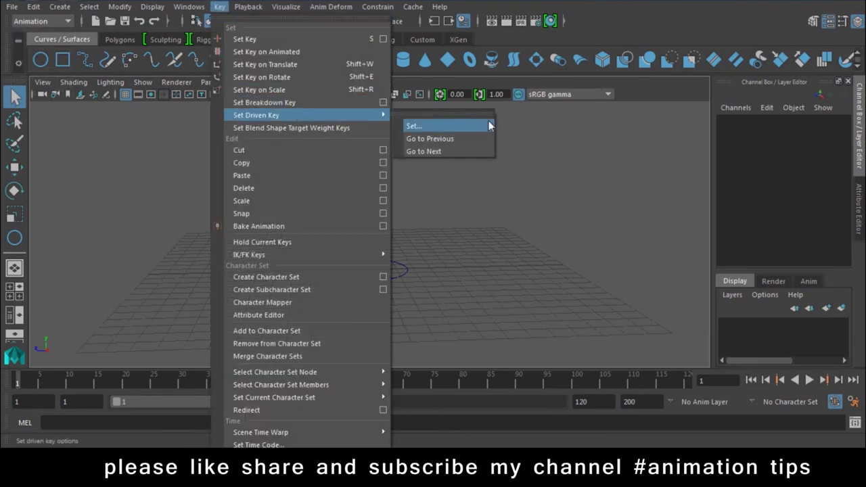
{"action": "left_click", "coordinate": [483, 128]}
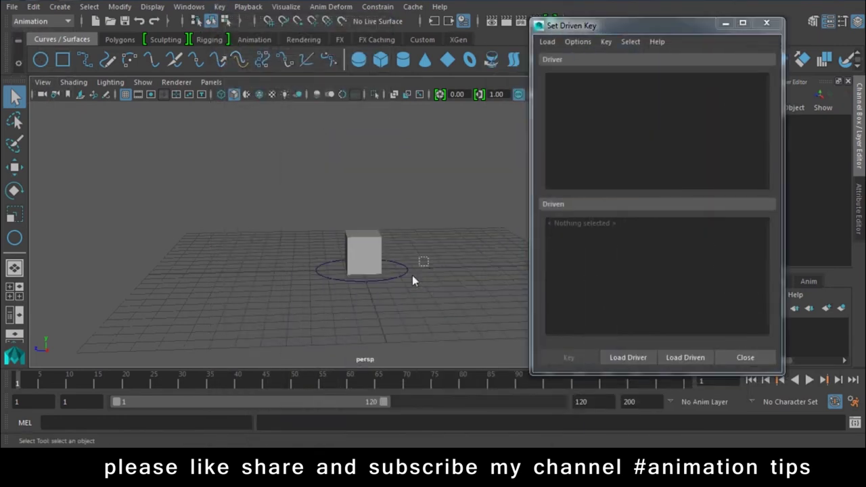
{"action": "left_click", "coordinate": [406, 272]}
{"action": "left_click", "coordinate": [626, 358]}
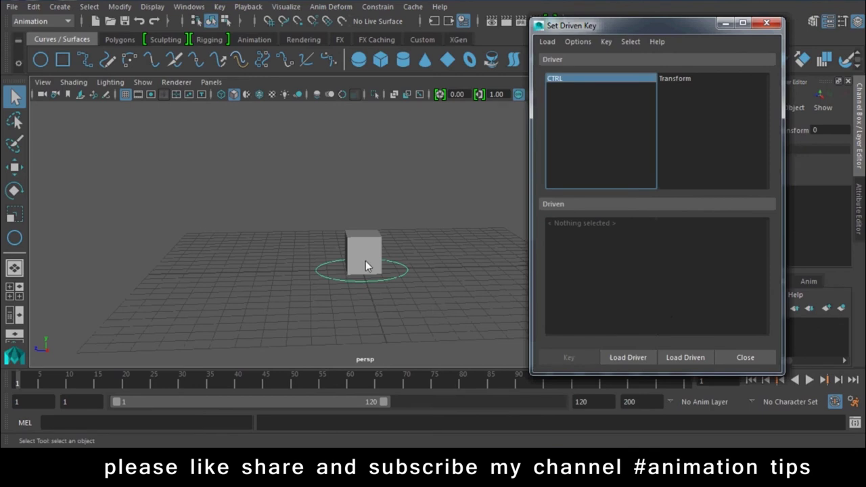
- Select pCube1 through pCube5 in the Outliner and load them as driven objects
{"action": "left_click", "coordinate": [189, 7]}
{"action": "left_click", "coordinate": [193, 118]}
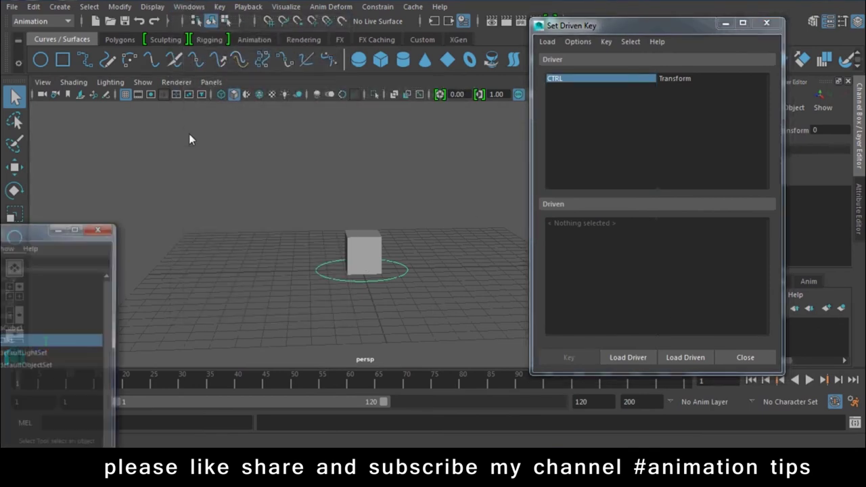
{"action": "left_click", "coordinate": [196, 165]}
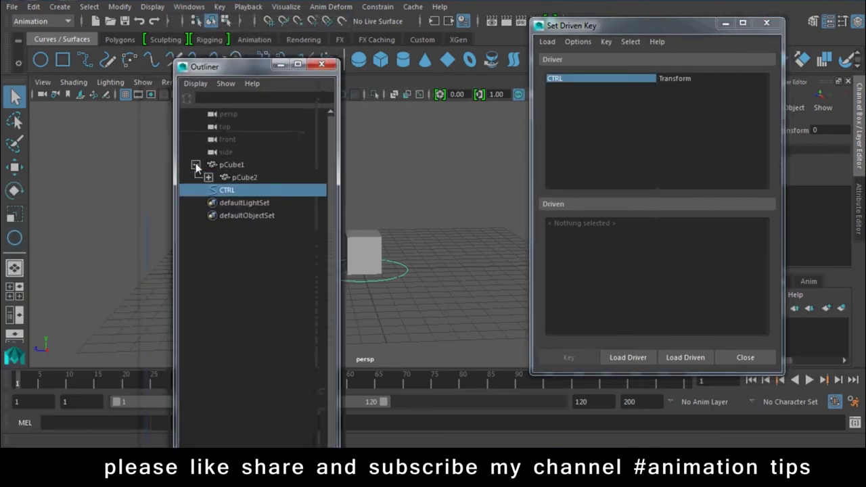
{"action": "left_click", "coordinate": [208, 177]}
{"action": "left_click", "coordinate": [221, 190]}
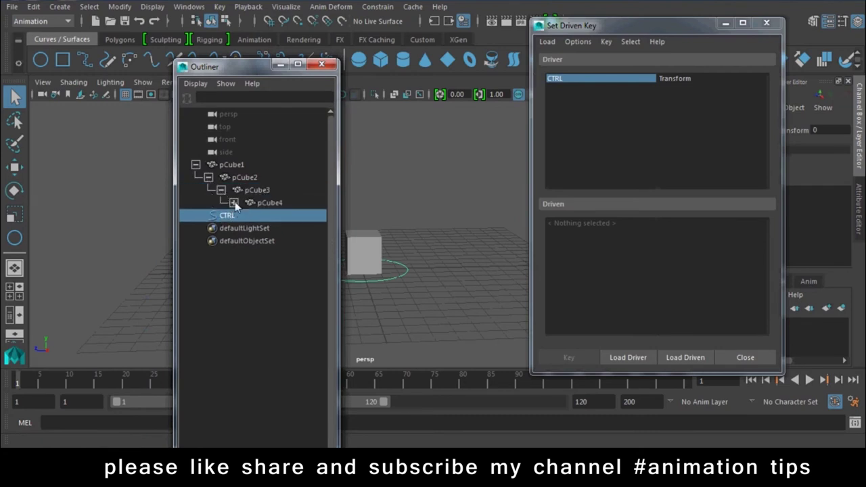
{"action": "left_click", "coordinate": [233, 203]}
{"action": "left_click", "coordinate": [232, 165]}
{"action": "left_click", "coordinate": [280, 215], "text": "shift"}
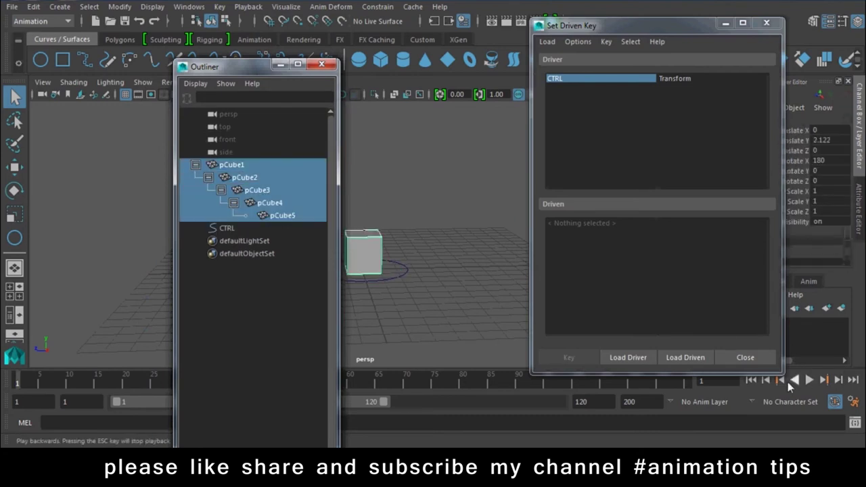
{"action": "left_click", "coordinate": [686, 357]}
- Key the five cubes' Rotate X against CTRL Transform at 0 for the folded pose
{"action": "left_click_drag", "start_coordinate": [569, 224], "coordinate": [563, 256]}
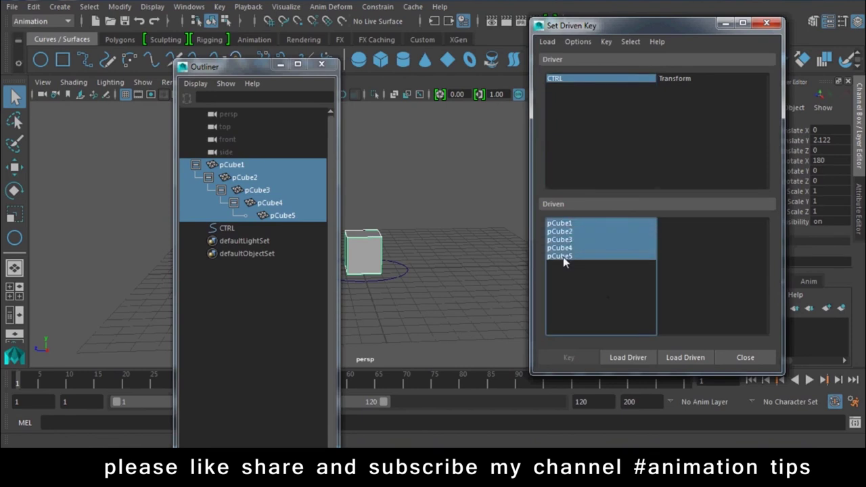
{"action": "left_click", "coordinate": [680, 257]}
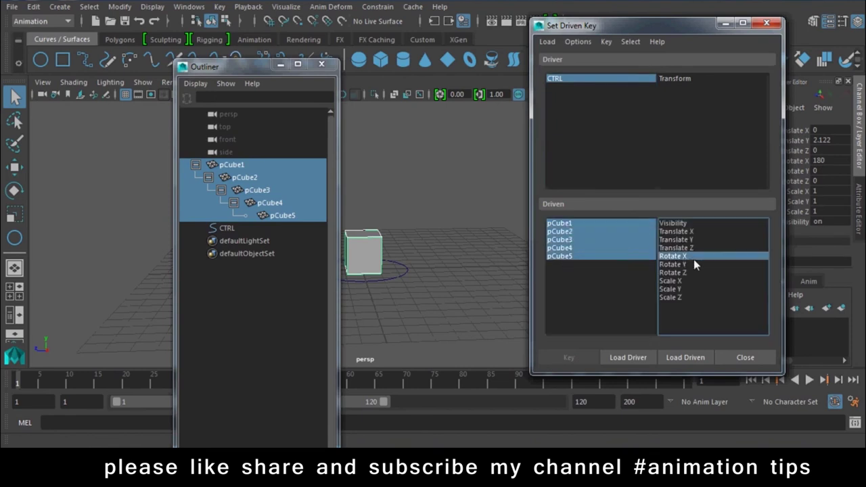
{"action": "left_click", "coordinate": [685, 82]}
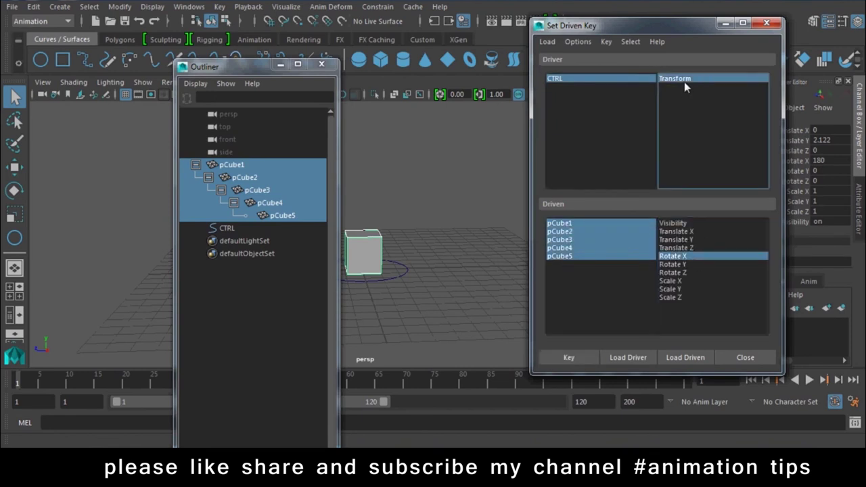
{"action": "left_click", "coordinate": [569, 358]}
- Set CTRL's Transform value to 5
{"action": "left_click_drag", "start_coordinate": [633, 25], "coordinate": [670, 188]}
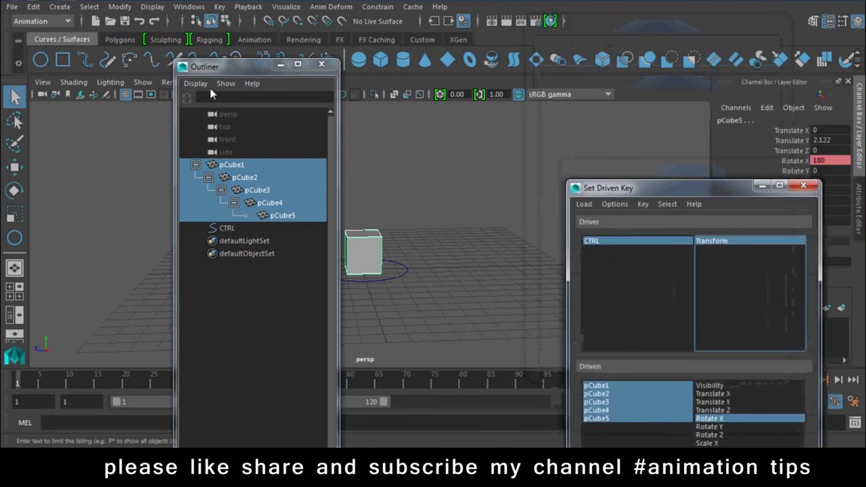
{"action": "left_click_drag", "start_coordinate": [224, 66], "coordinate": [122, 76]}
{"action": "left_click_drag", "start_coordinate": [424, 252], "coordinate": [401, 279]}
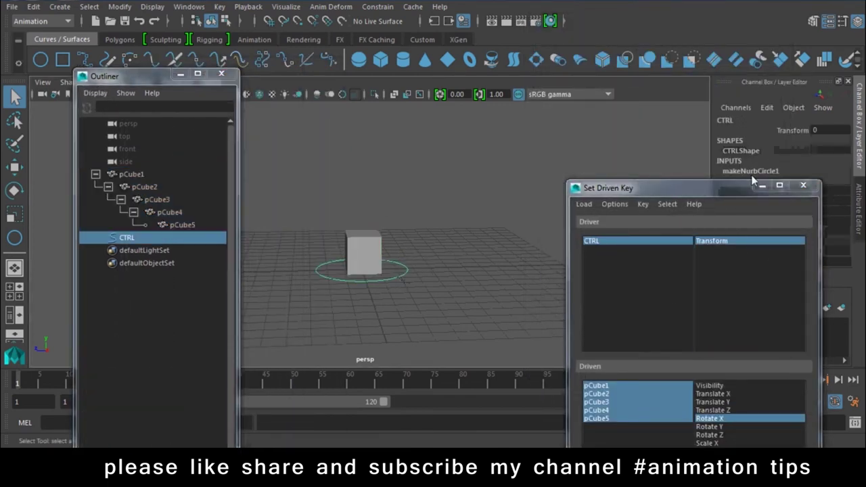
{"action": "left_click", "coordinate": [835, 131]}
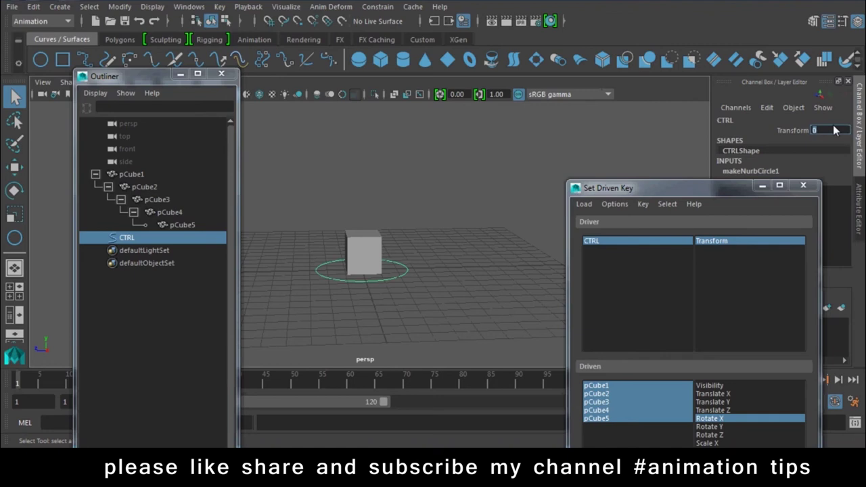
{"action": "type", "text": "5"}
{"action": "key", "text": "Return"}
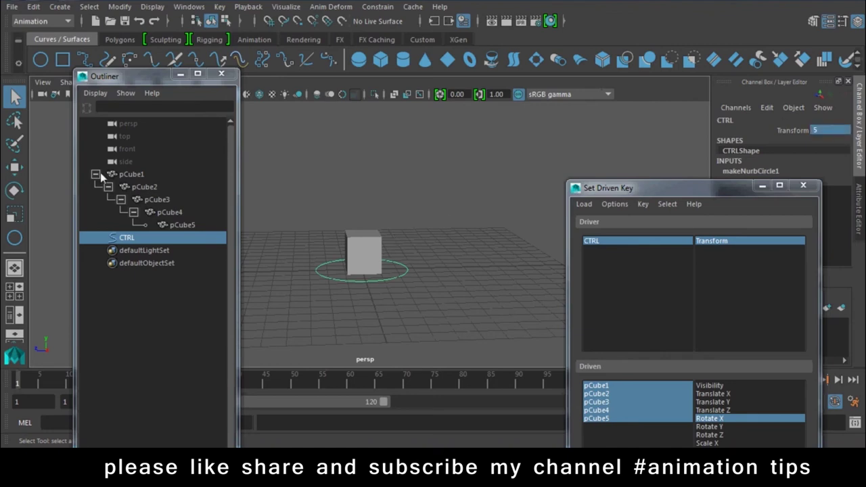
- Set all five cubes' Rotate X to 0 and key the standing tower pose at Transform 5
{"action": "left_click", "coordinate": [131, 175]}
{"action": "left_click", "coordinate": [183, 225], "text": "shift"}
{"action": "left_click", "coordinate": [824, 162]}
{"action": "left_click", "coordinate": [824, 162]}
{"action": "key", "text": "Return"}
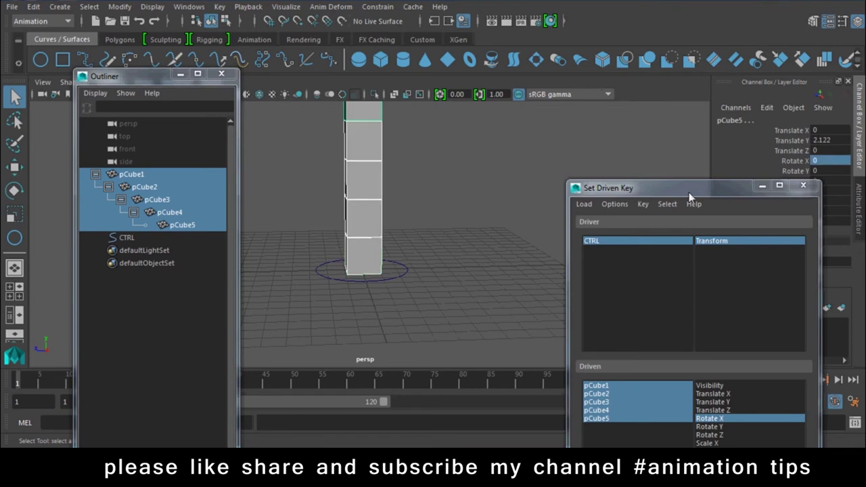
{"action": "left_click_drag", "start_coordinate": [689, 188], "coordinate": [689, 67]}
{"action": "left_click", "coordinate": [607, 398]}
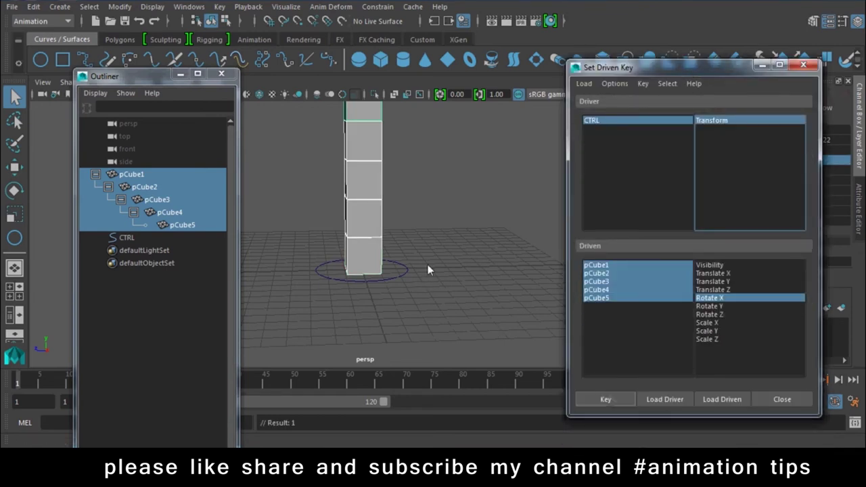
{"action": "left_click", "coordinate": [407, 270]}
{"action": "left_click_drag", "start_coordinate": [668, 74], "coordinate": [667, 305]}
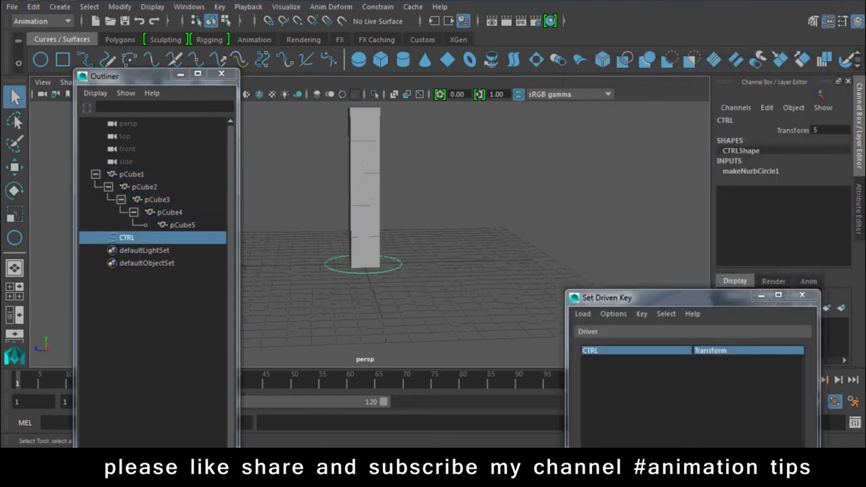
- Test CTRL's Transform to unfold and refold the cubes, then close Set Driven Key and Outliner
{"action": "left_click", "coordinate": [788, 130]}
{"action": "mouse_move", "coordinate": [649, 218]}
{"action": "middle_mouse_down"}
{"action": "mouse_move", "coordinate": [538, 207]}
{"action": "mouse_move", "coordinate": [629, 212]}
{"action": "mouse_move", "coordinate": [560, 218]}
{"action": "middle_mouse_up"}
{"action": "mouse_move", "coordinate": [503, 213]}
{"action": "middle_mouse_down"}
{"action": "mouse_move", "coordinate": [643, 222]}
{"action": "mouse_move", "coordinate": [573, 224]}
{"action": "mouse_move", "coordinate": [650, 236]}
{"action": "mouse_move", "coordinate": [573, 229]}
{"action": "middle_mouse_up"}
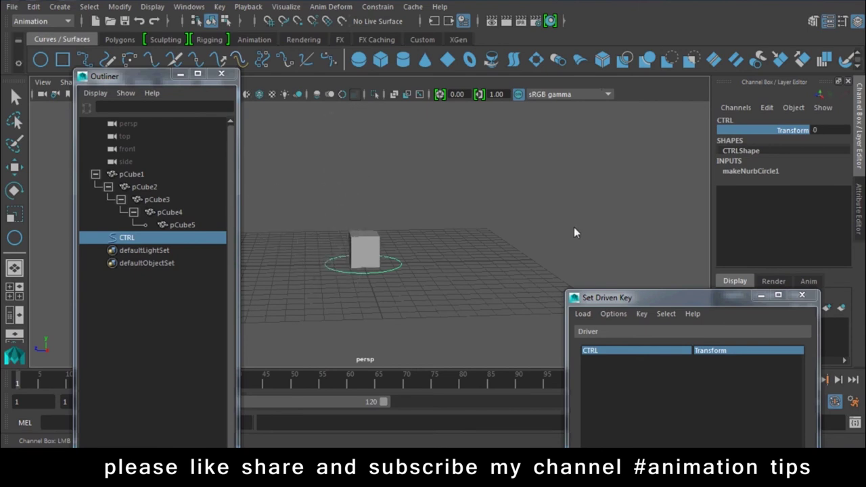
{"action": "left_click", "coordinate": [802, 295]}
{"action": "left_click", "coordinate": [222, 73]}
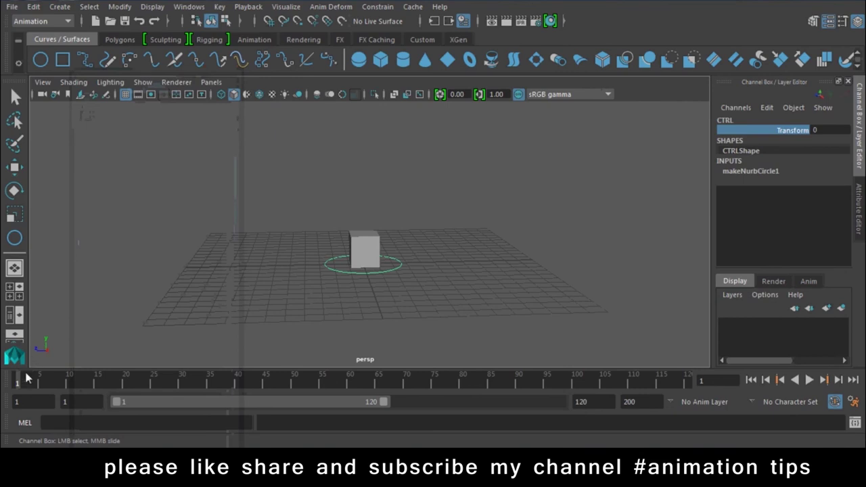
- Key CTRL's Transform at 0 on frame 1 and at 5 on frame 15
{"action": "key", "text": "s"}
{"action": "left_click_drag", "start_coordinate": [20, 383], "coordinate": [98, 381]}
{"action": "middle_click_drag", "start_coordinate": [378, 220], "coordinate": [823, 428]}
{"action": "key", "text": "s"}
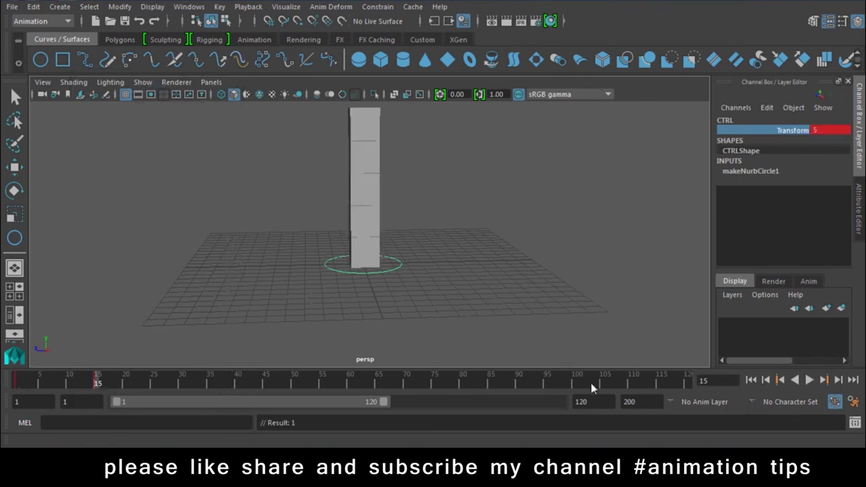
- Deselect CTRL and play the unfolding animation from frame 1
{"action": "left_click", "coordinate": [650, 319]}
{"action": "left_click", "coordinate": [752, 381]}
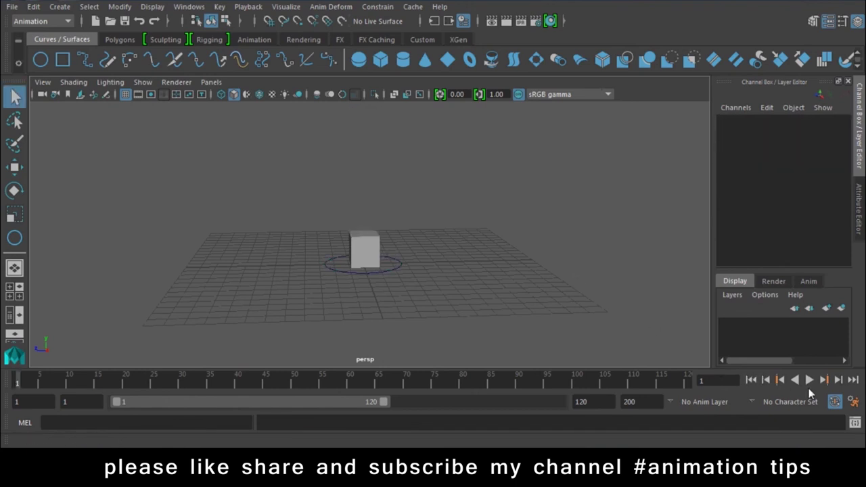
{"action": "left_click", "coordinate": [810, 381]}
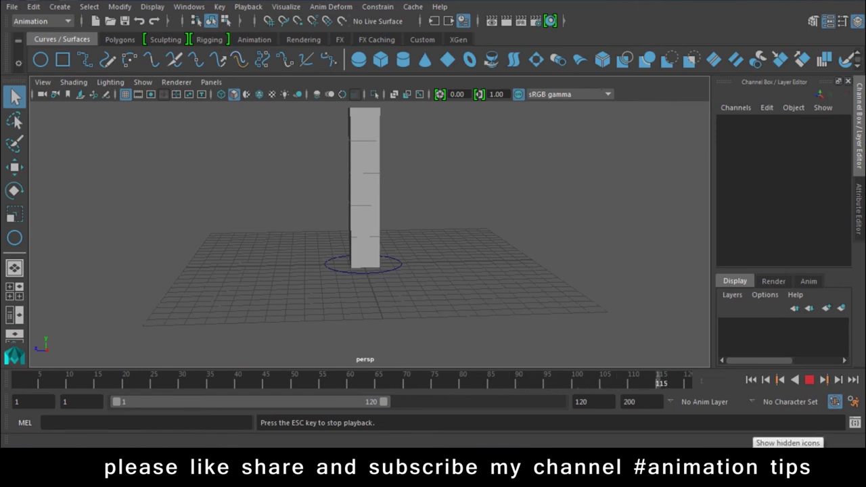
- Open the CamStudio recorder window from the hidden system tray icons
{"action": "left_click", "coordinate": [787, 473]}
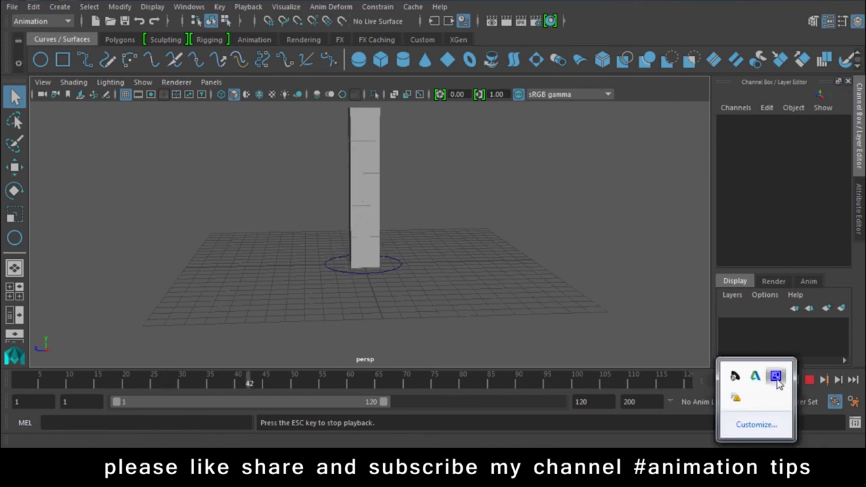
{"action": "left_click", "coordinate": [776, 375]}
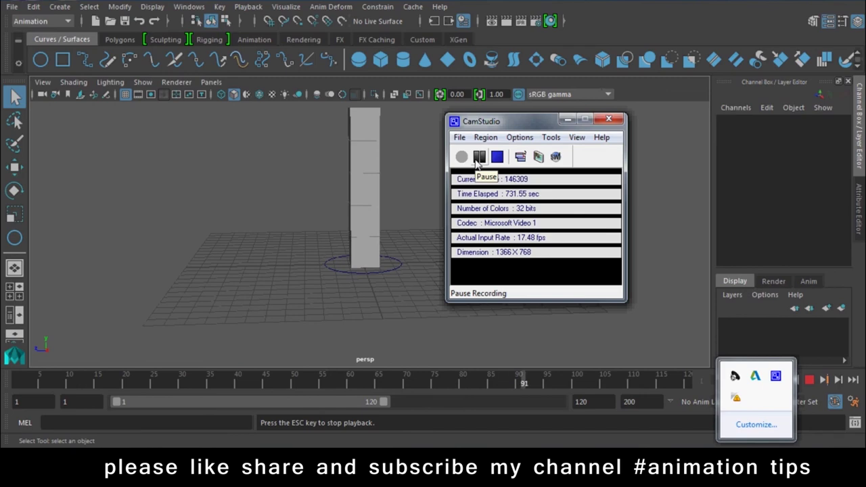